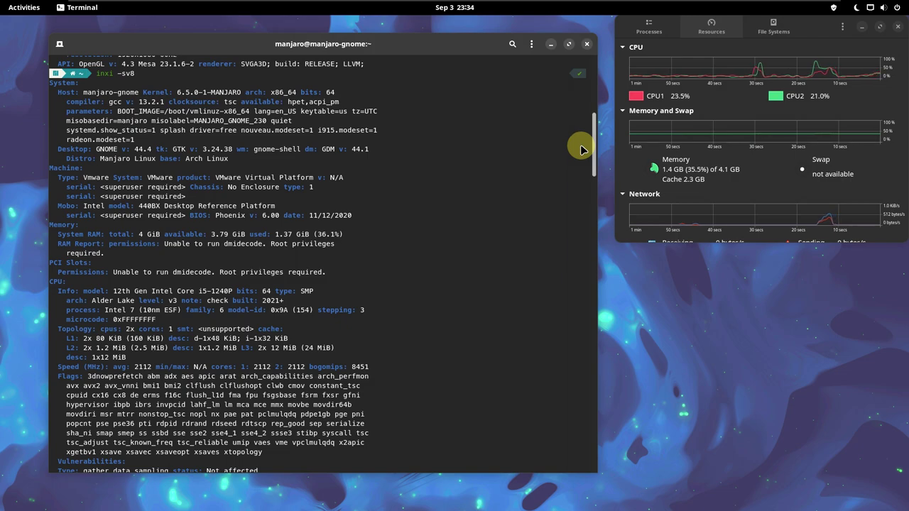
pyautogui.scroll(5, 582, 138)
# - Scroll the inxi report down to its Info section and run neofetch, which isn't installed
pyautogui.scroll(-9, 582, 153)
pyautogui.scroll(-15, 581, 213)
pyautogui.scroll(-20, 581, 284)
pyautogui.scroll(-20, 581, 397)
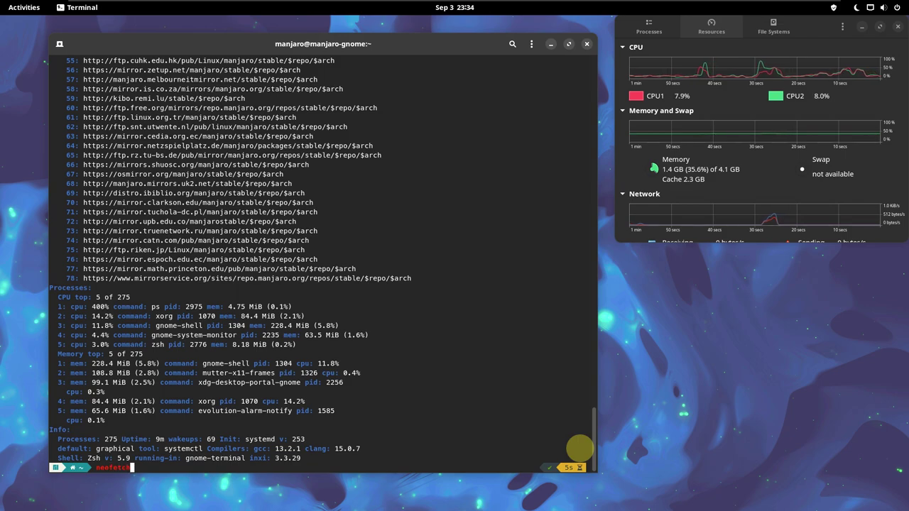
pyautogui.press('Return')
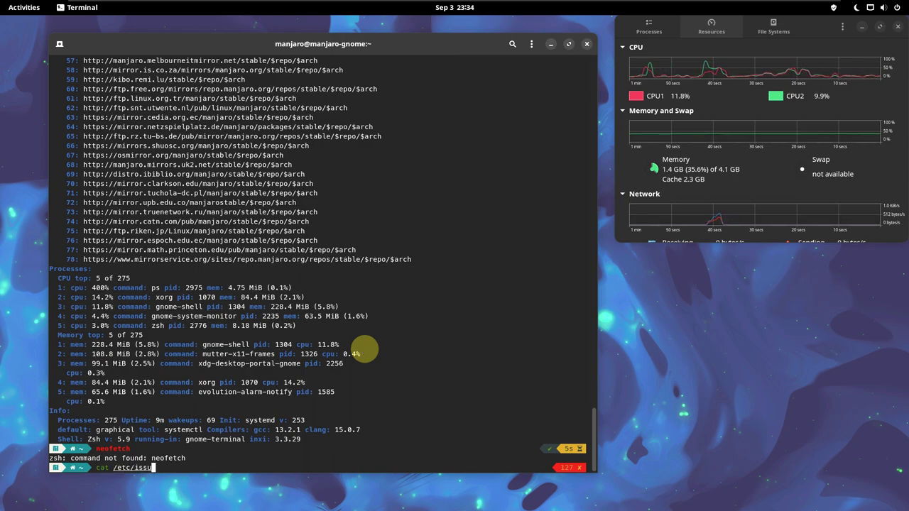
# - Run cat /etc/issue and htop, then close GNOME Terminal, confirming Close Terminal
pyautogui.press('Return')
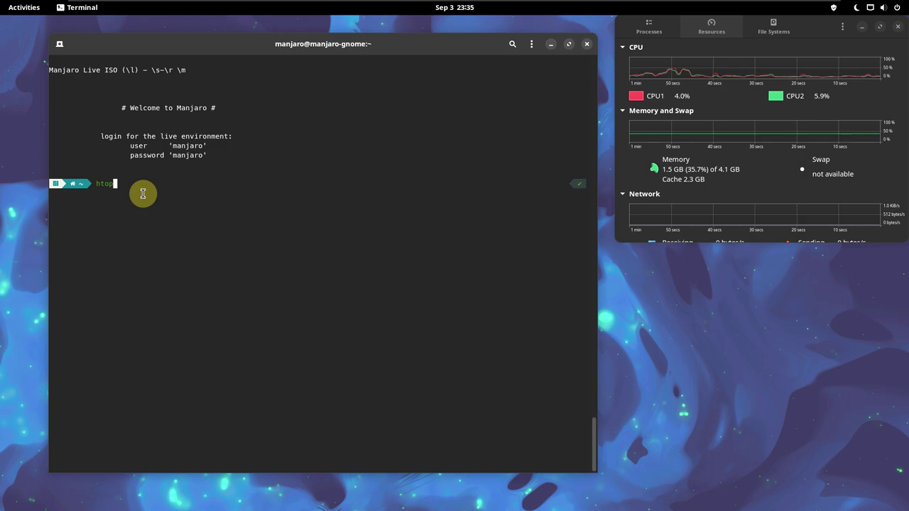
pyautogui.press('Return')
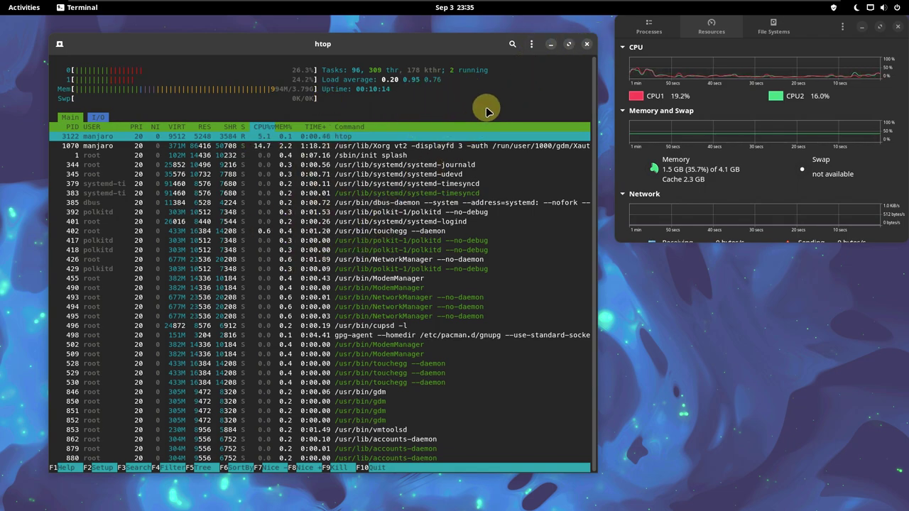
pyautogui.click(587, 46)
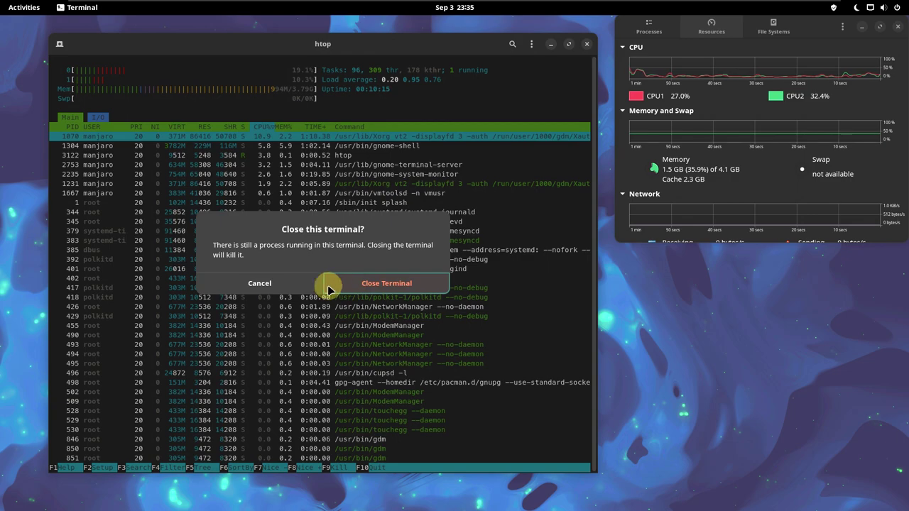
pyautogui.click(368, 284)
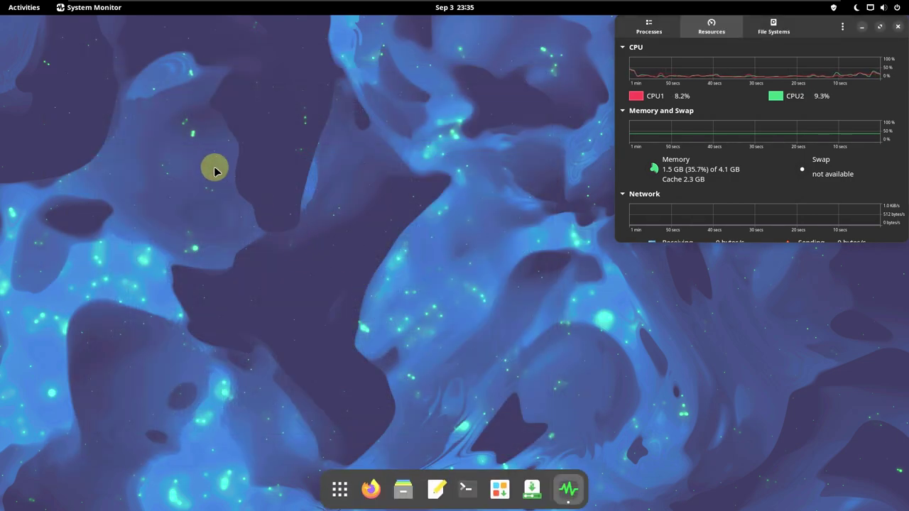
# - Check the update status, switch off Dark Style and Night Light, and glance at the calendar
pyautogui.click(834, 7)
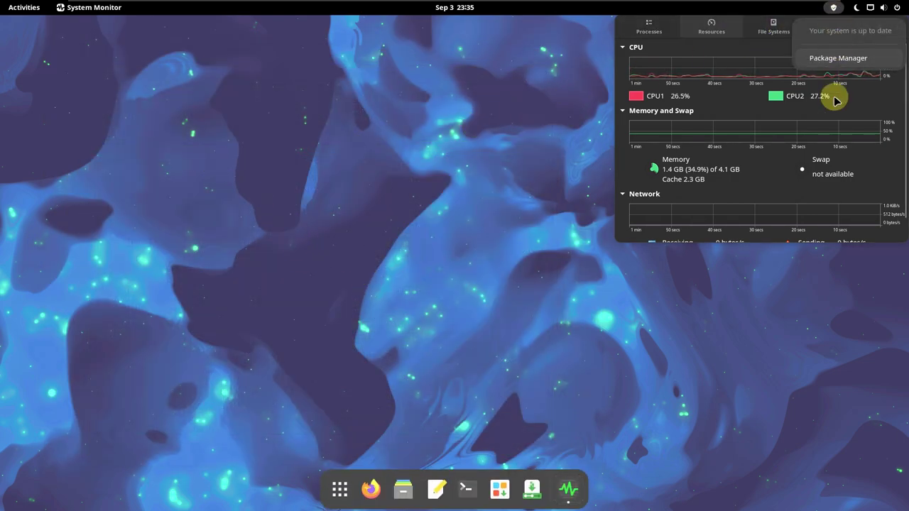
pyautogui.click(833, 244)
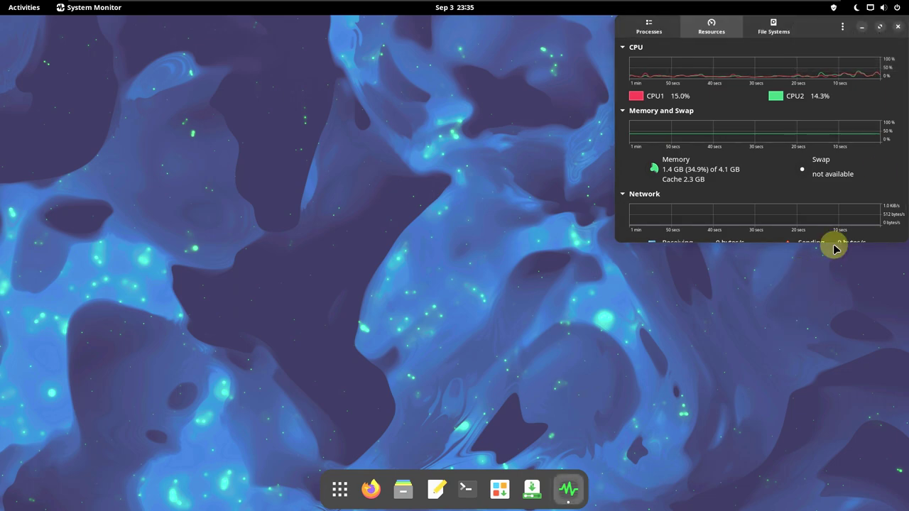
pyautogui.click(879, 11)
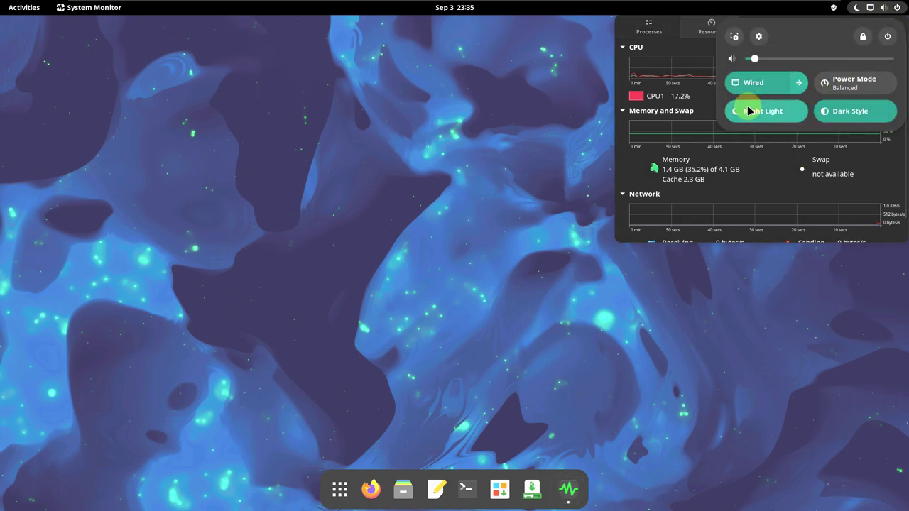
pyautogui.click(853, 113)
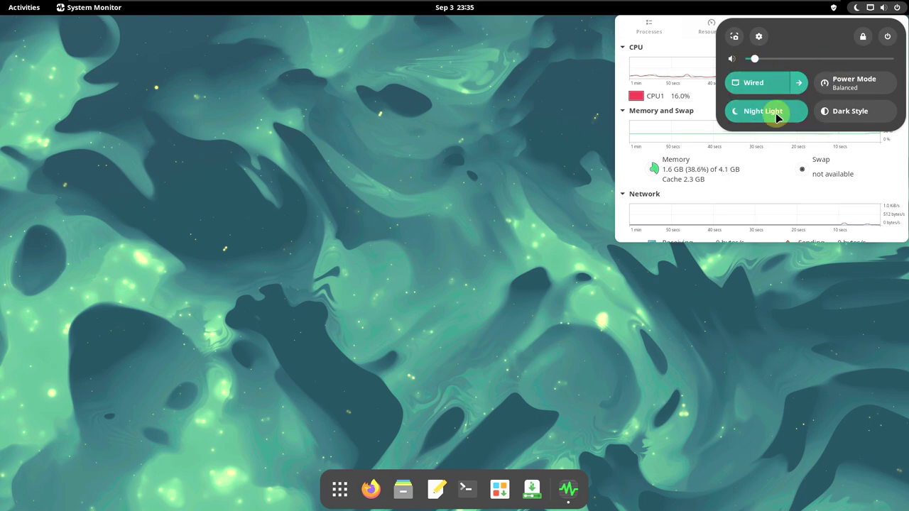
pyautogui.click(774, 117)
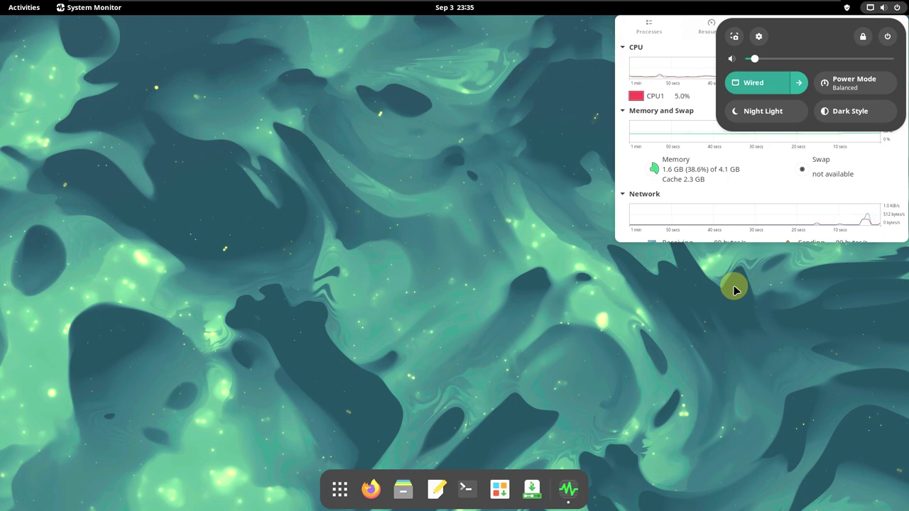
pyautogui.click(603, 342)
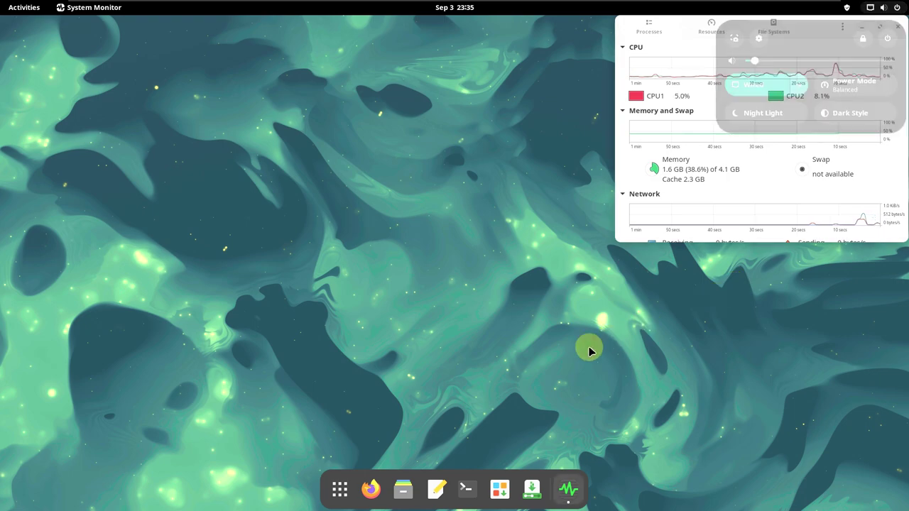
pyautogui.click(443, 10)
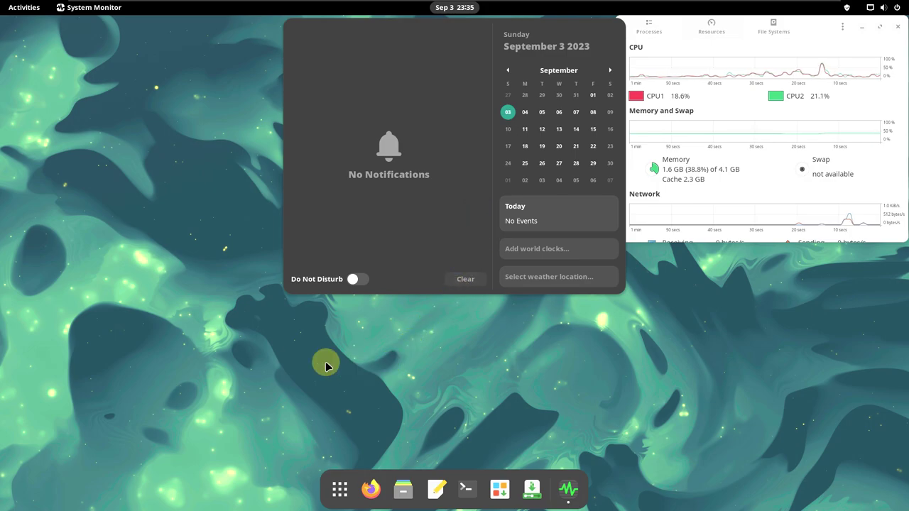
pyautogui.click(326, 366)
# - Bring up the Activities overview, then return to the desktop
pyautogui.press('super')
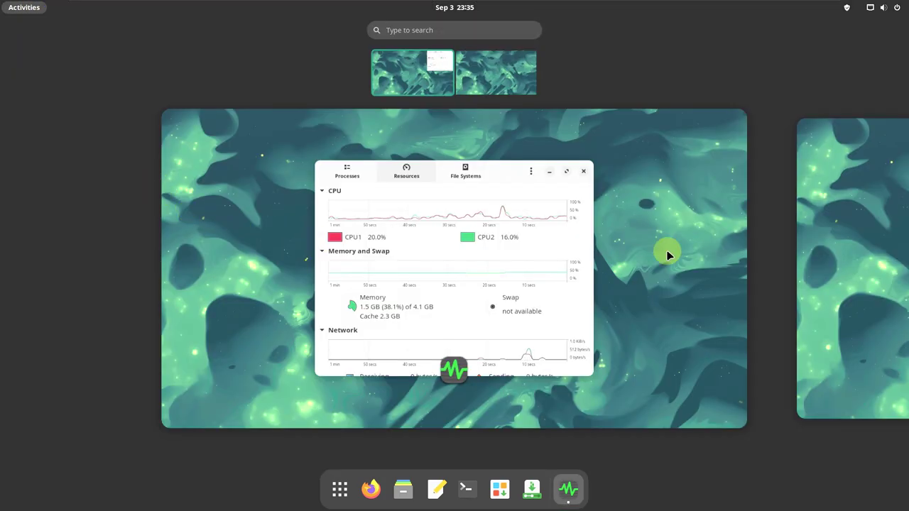
pyautogui.scroll(-1, 732, 247)
pyautogui.scroll(1, 733, 247)
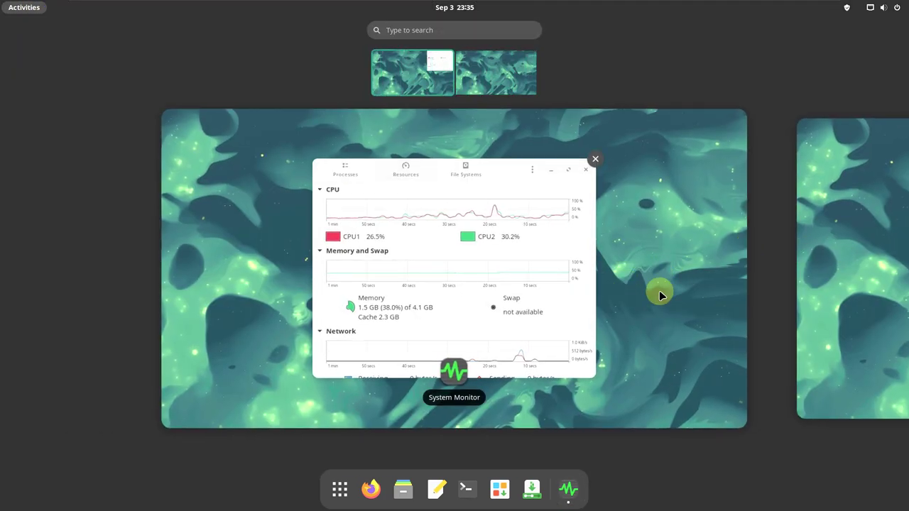
pyautogui.click(660, 295)
# - Launch Tweaks from the Accessories folder in the application grid
pyautogui.click(334, 487)
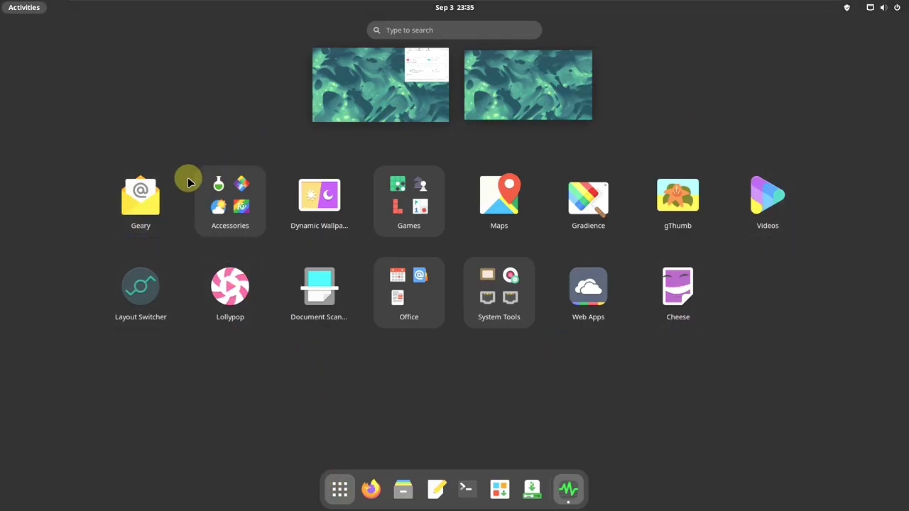
pyautogui.click(240, 224)
pyautogui.scroll(-1, 443, 239)
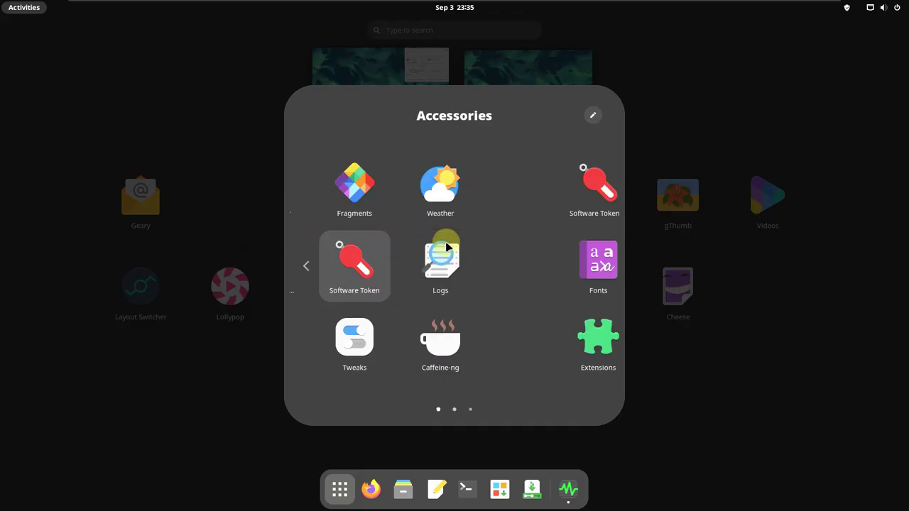
pyautogui.scroll(1, 446, 247)
pyautogui.click(450, 342)
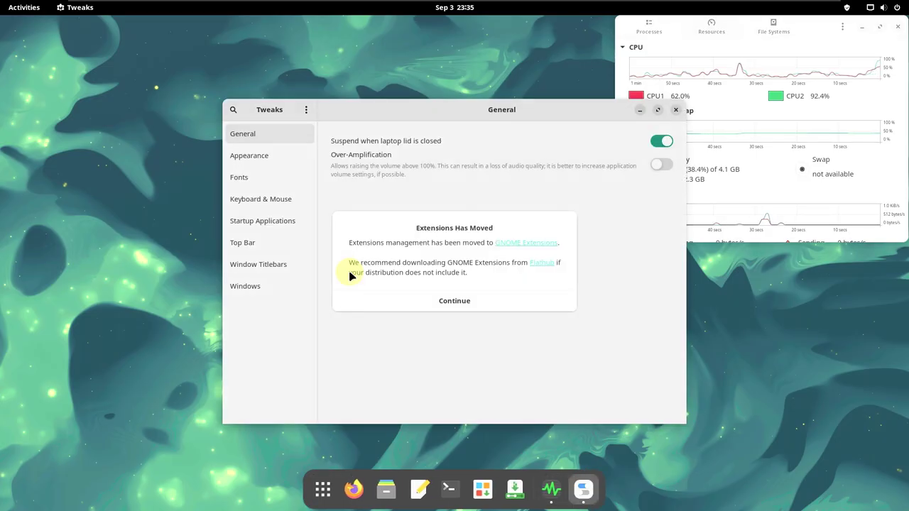
# - Dismiss the extensions-moved notice, move Tweaks left, and view Appearance, Fonts and Keyboard & Mouse
pyautogui.click(479, 305)
pyautogui.moveTo(398, 106); pyautogui.dragTo(296, 102)
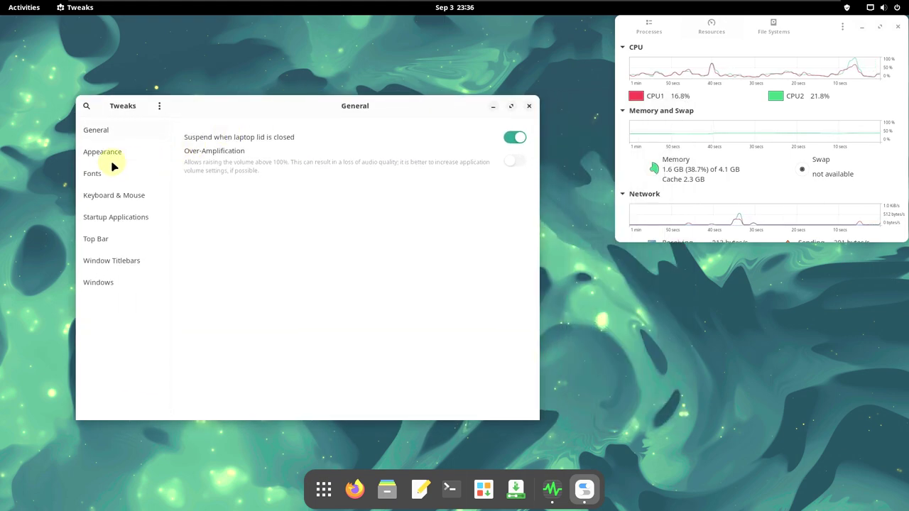
pyautogui.click(146, 158)
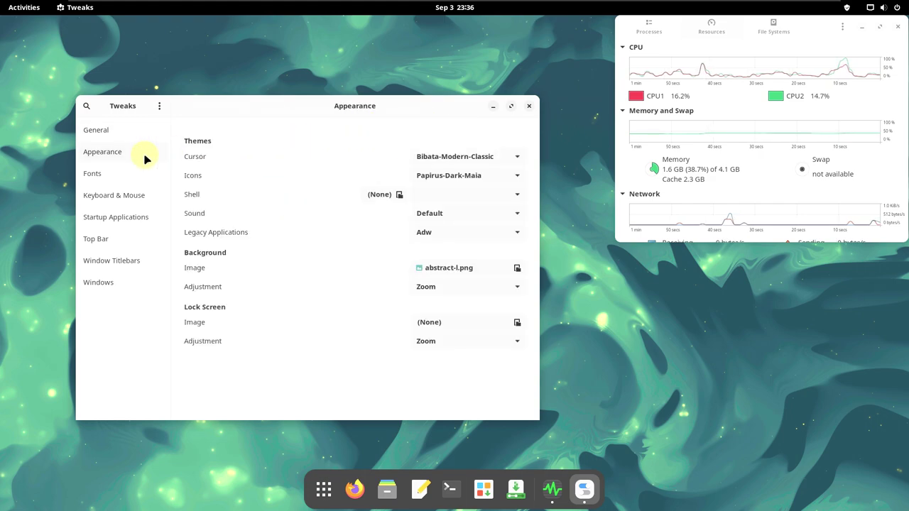
pyautogui.click(119, 174)
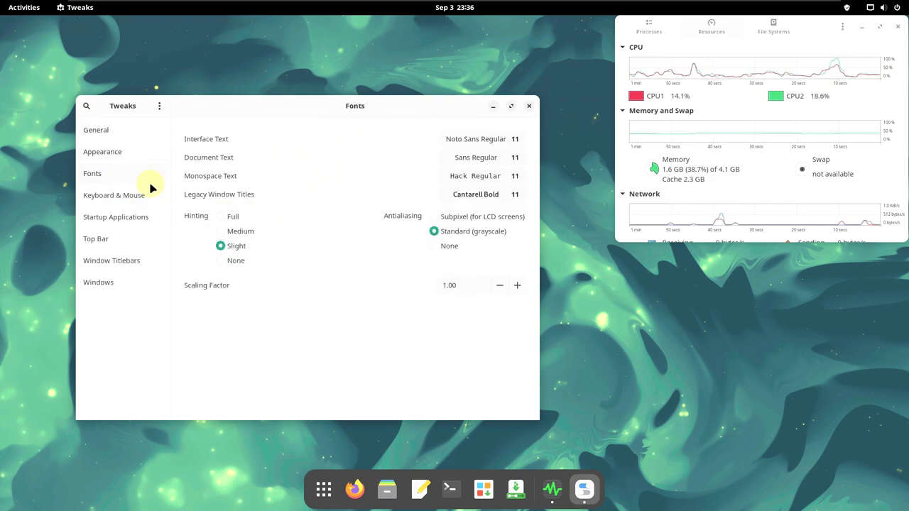
pyautogui.click(139, 201)
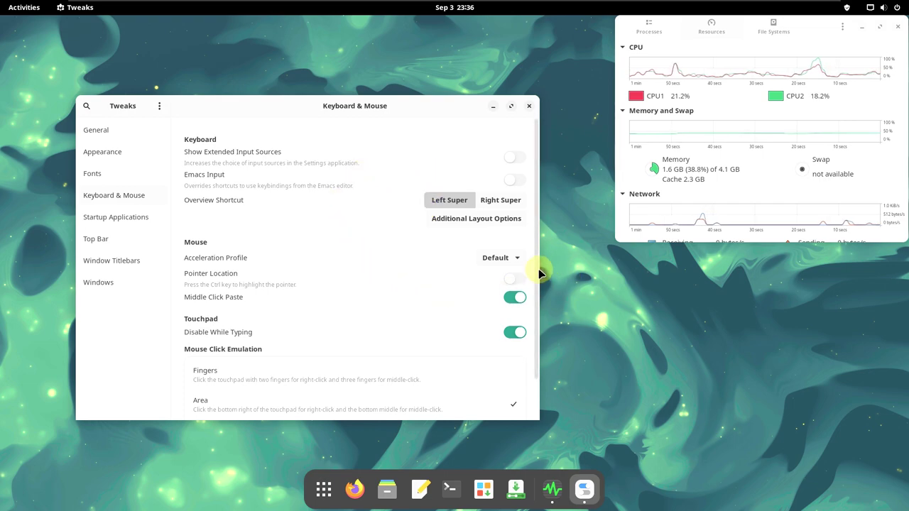
pyautogui.scroll(-2, 538, 273)
# - View the Startup Applications, Top Bar, Window Titlebars and Windows pages in Tweaks
pyautogui.click(137, 216)
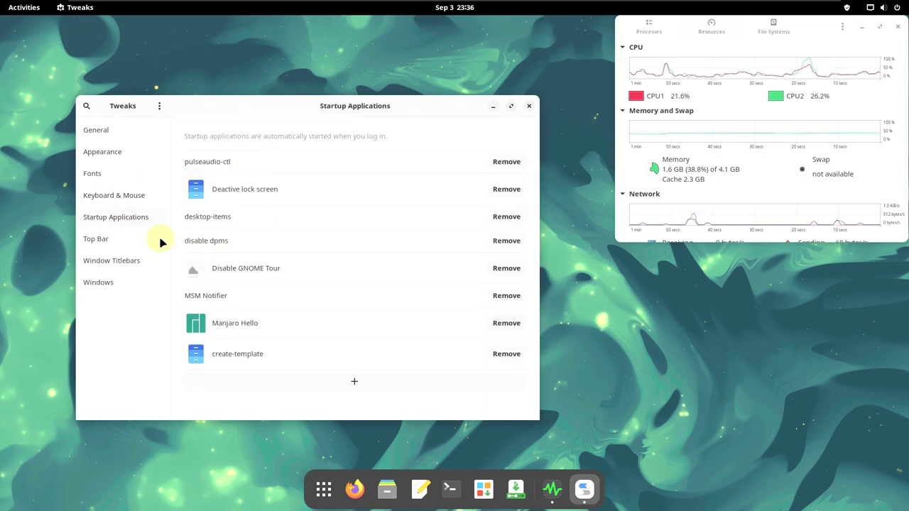
pyautogui.click(135, 239)
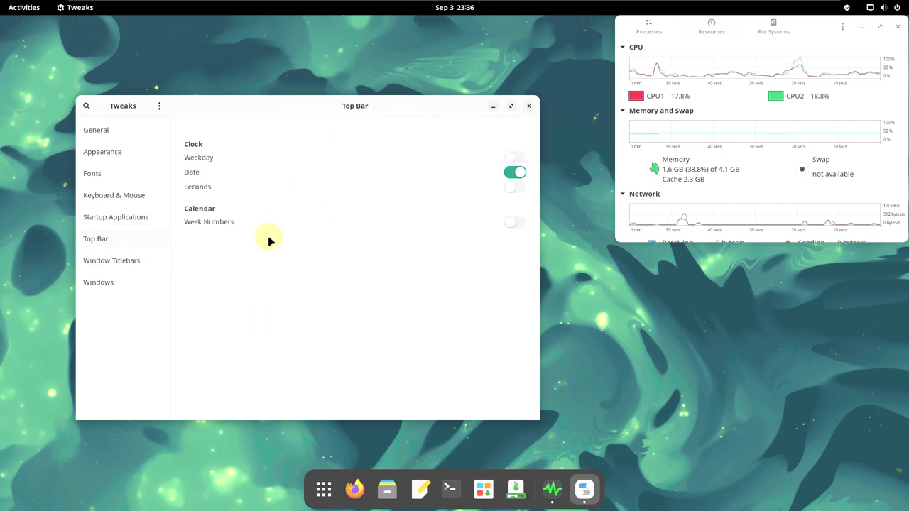
pyautogui.click(143, 260)
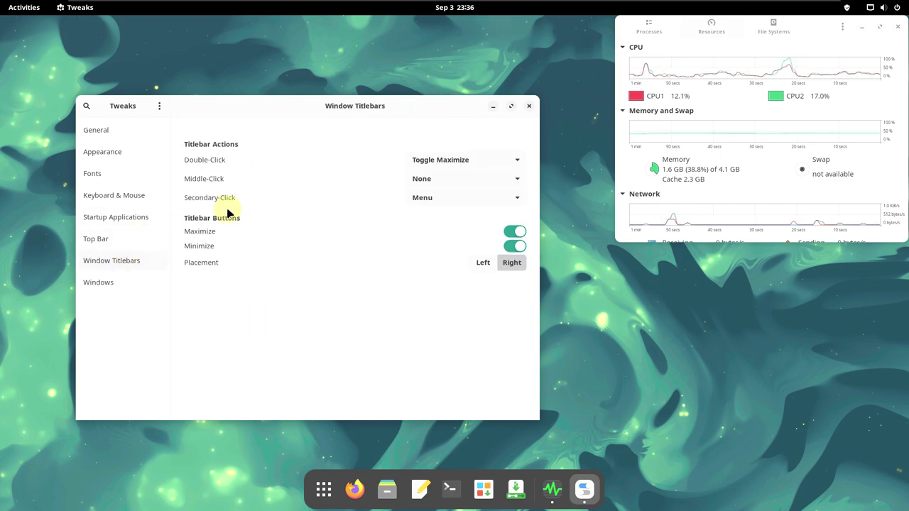
pyautogui.click(143, 292)
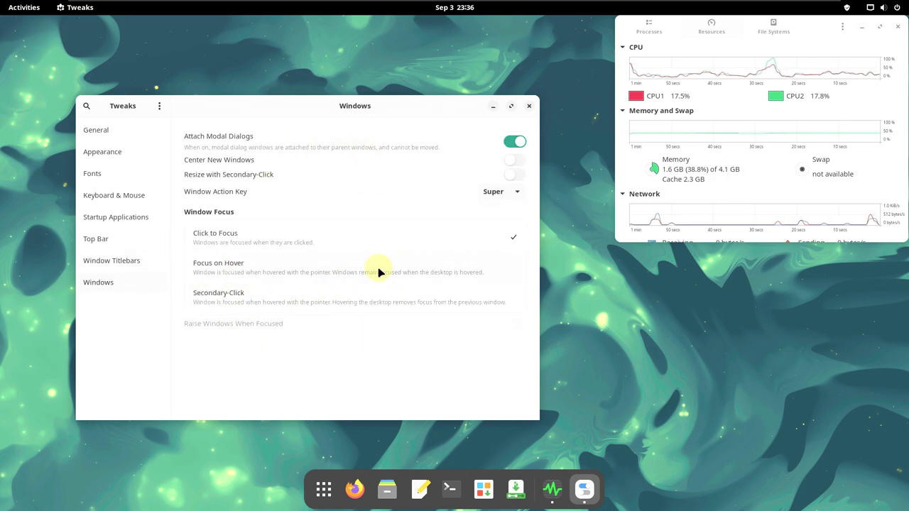
# - Check the About Tweaks version information, then close Tweaks
pyautogui.click(159, 106)
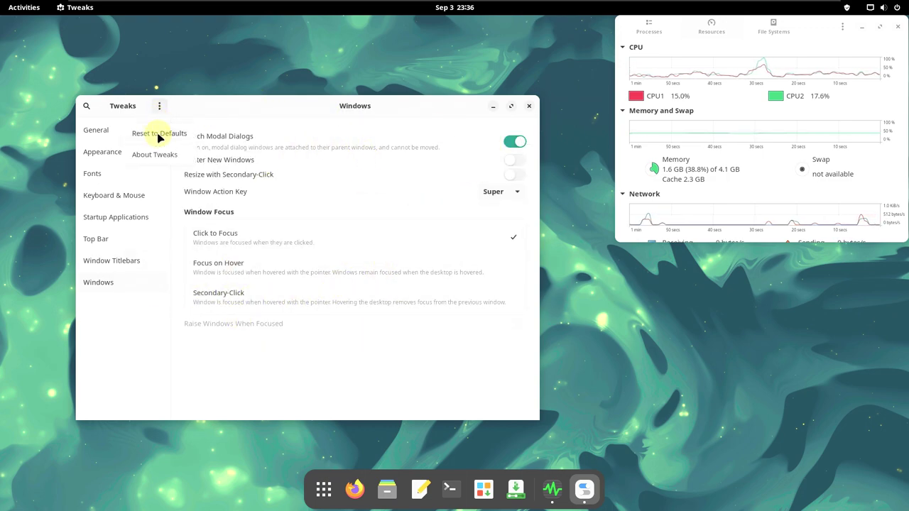
pyautogui.click(161, 156)
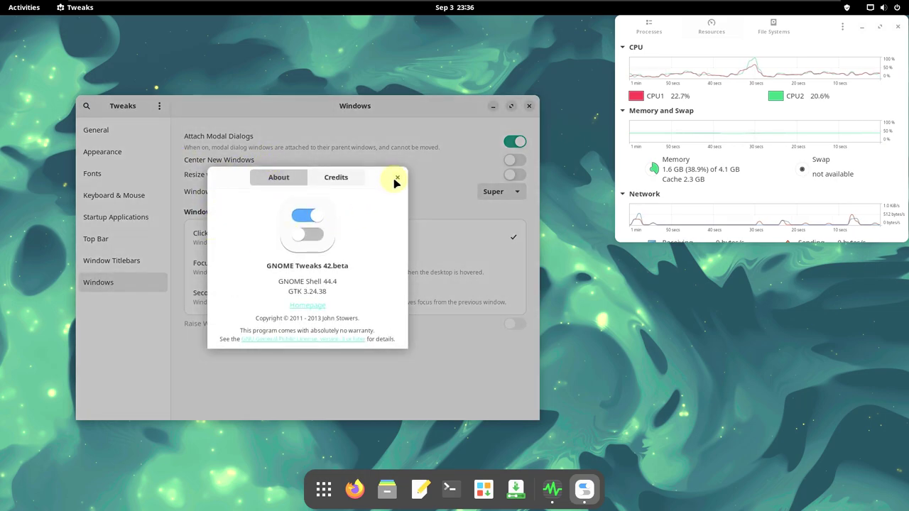
pyautogui.click(396, 180)
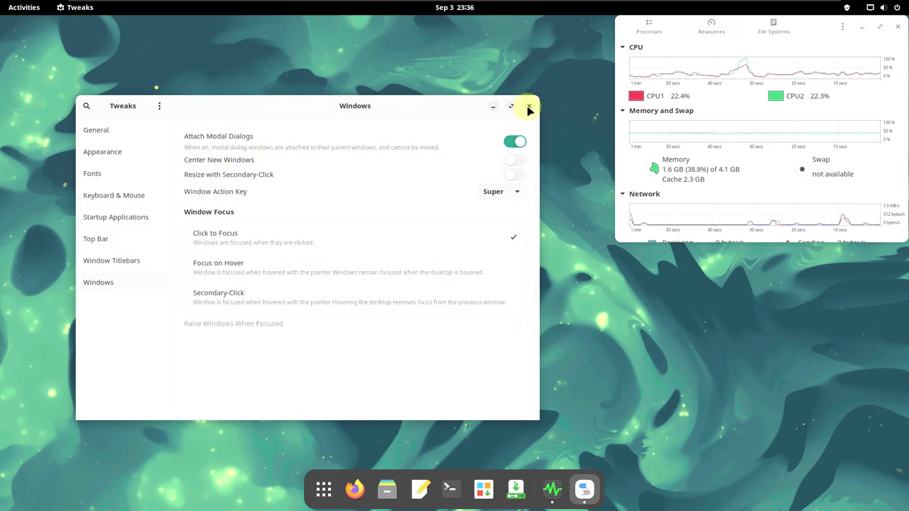
pyautogui.click(529, 108)
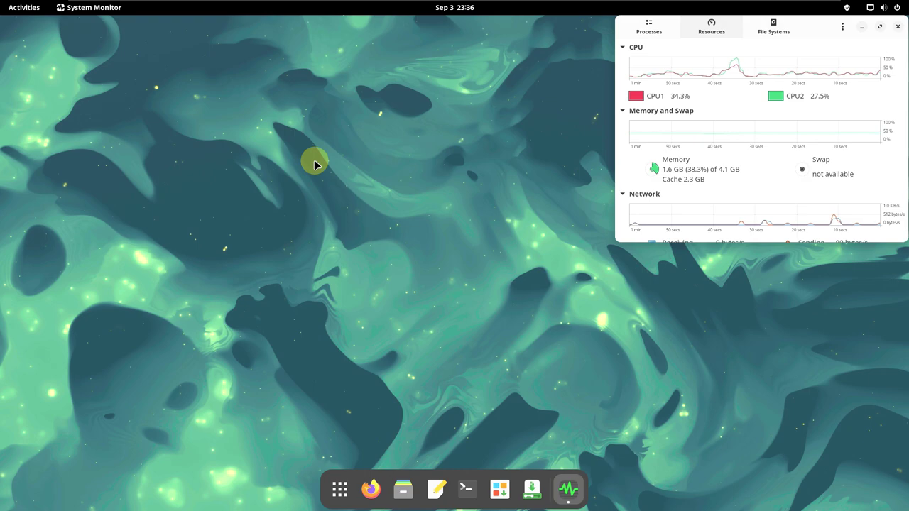
# - Open Settings' Appearance page via the desktop's Change Background… menu item
pyautogui.rightClick(315, 163)
pyautogui.click(349, 173)
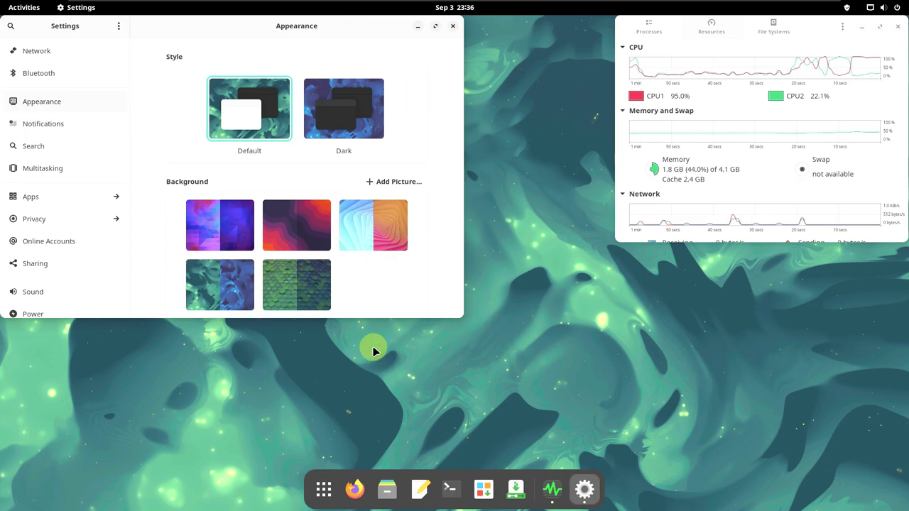
# - Reposition and enlarge the Settings window so all eighteen background pictures show
pyautogui.moveTo(252, 45); pyautogui.dragTo(322, 68)
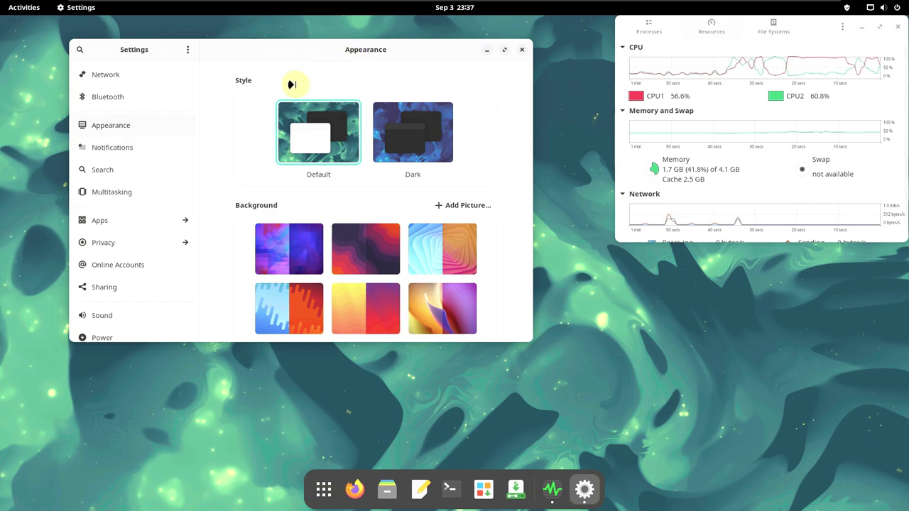
pyautogui.moveTo(392, 60); pyautogui.dragTo(424, 58)
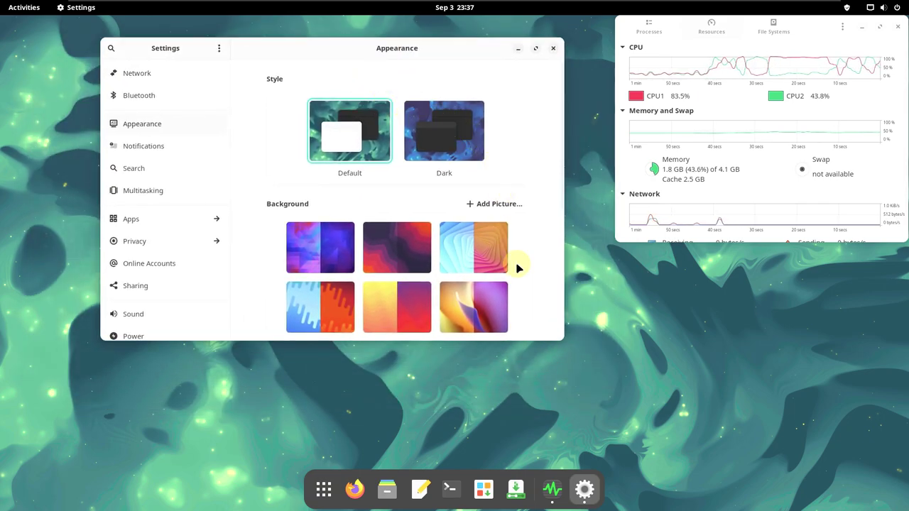
pyautogui.moveTo(557, 340); pyautogui.dragTo(581, 467)
pyautogui.scroll(-1, 557, 364)
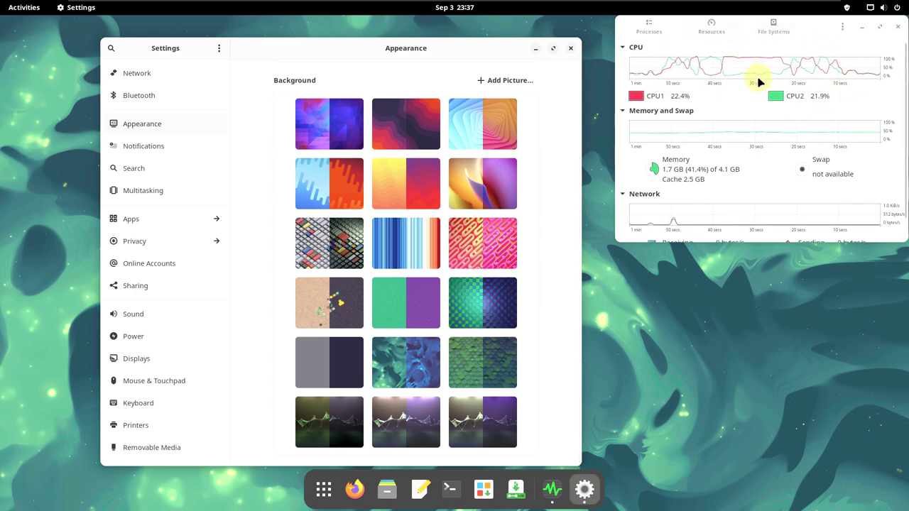
pyautogui.moveTo(468, 47); pyautogui.dragTo(467, 28)
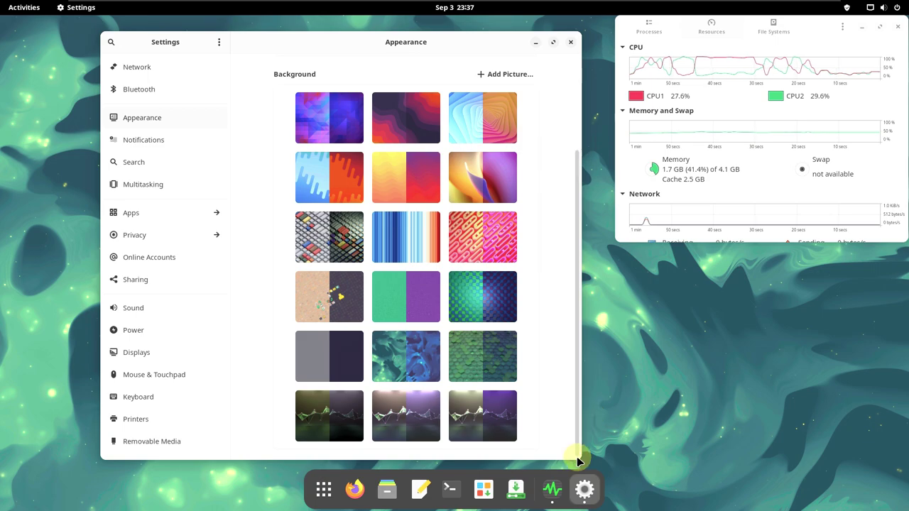
pyautogui.scroll(4, 417, 339)
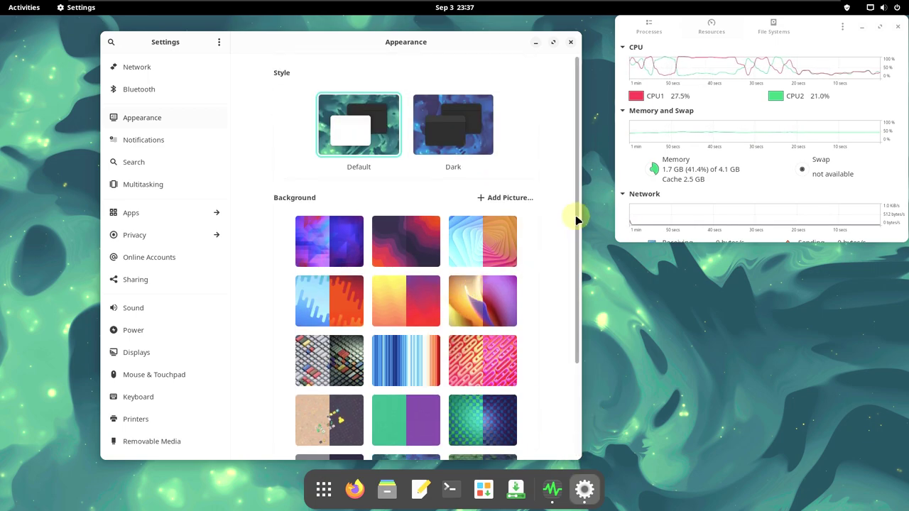
pyautogui.moveTo(576, 221); pyautogui.dragTo(578, 318)
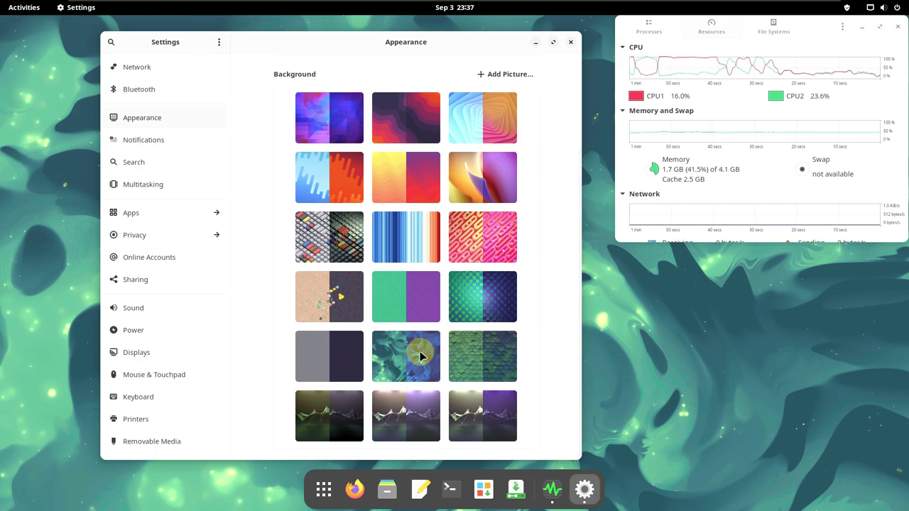
pyautogui.scroll(2, 419, 341)
# - Choose the orange wave picture as the wallpaper, then switch to the Network page
pyautogui.click(408, 256)
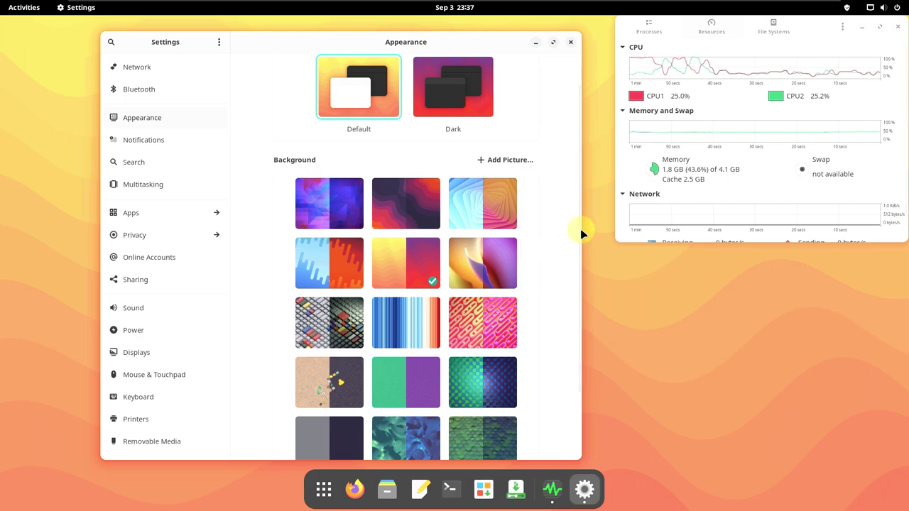
pyautogui.scroll(-1, 577, 253)
pyautogui.moveTo(577, 253); pyautogui.dragTo(578, 307)
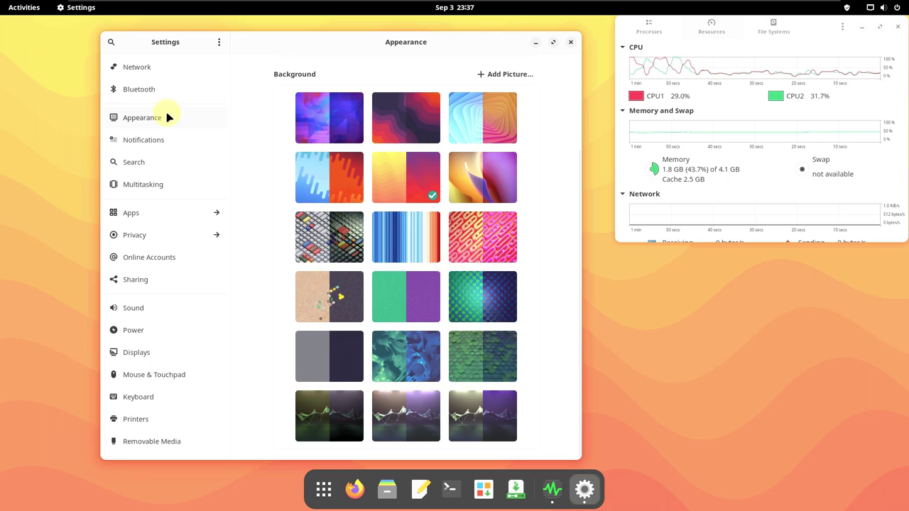
pyautogui.click(145, 63)
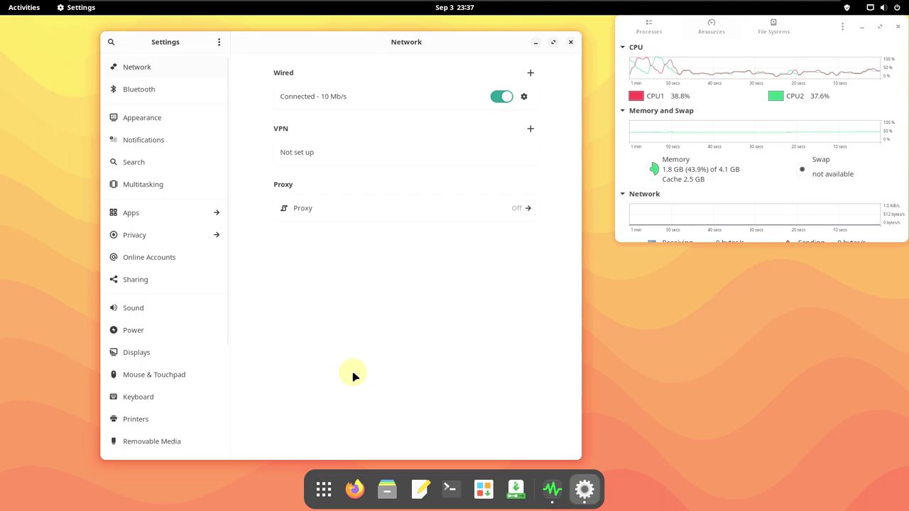
# - Browse the Bluetooth, Appearance, Notifications, Search and Multitasking pages, ending on Apps
pyautogui.click(152, 94)
pyautogui.click(203, 122)
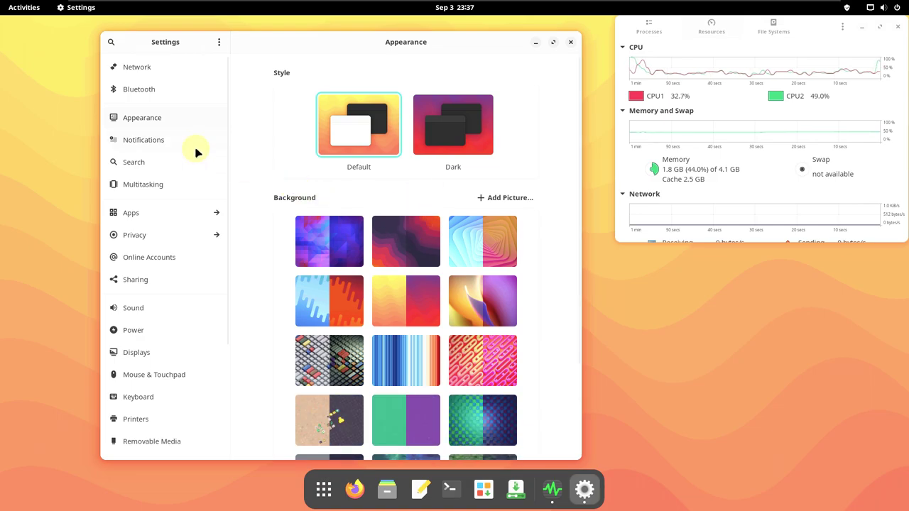
pyautogui.click(196, 146)
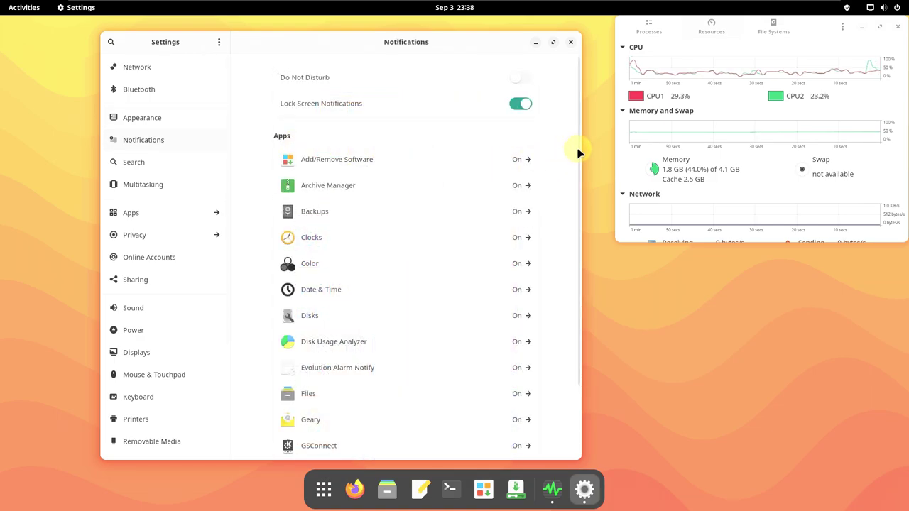
pyautogui.moveTo(578, 152); pyautogui.dragTo(579, 253)
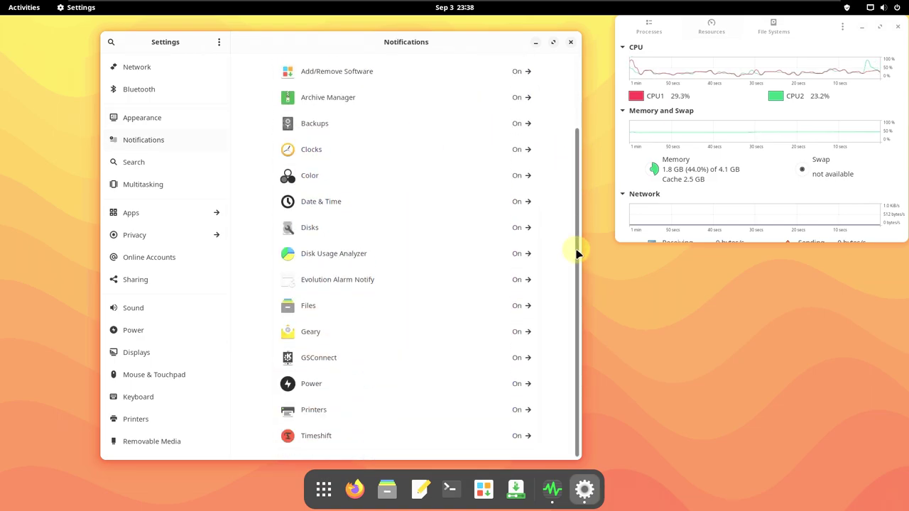
pyautogui.click(160, 166)
pyautogui.click(188, 189)
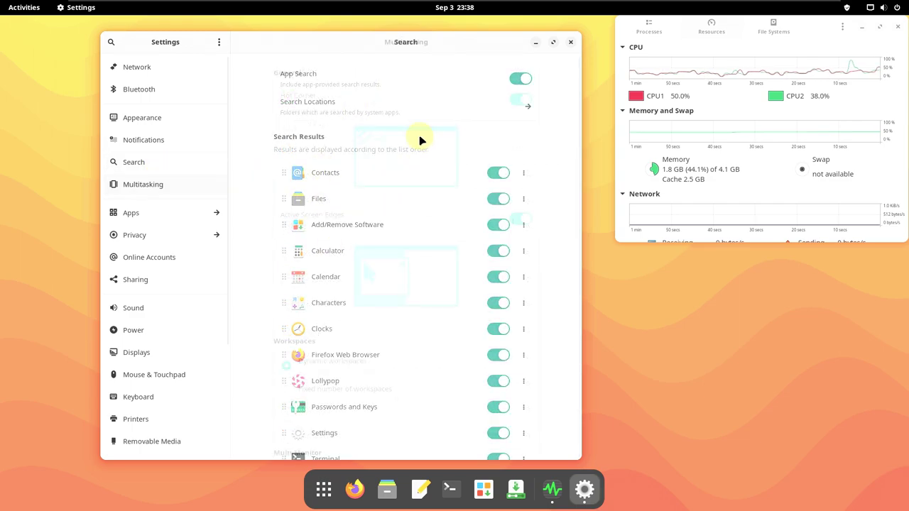
pyautogui.moveTo(579, 266); pyautogui.dragTo(585, 439)
pyautogui.click(116, 213)
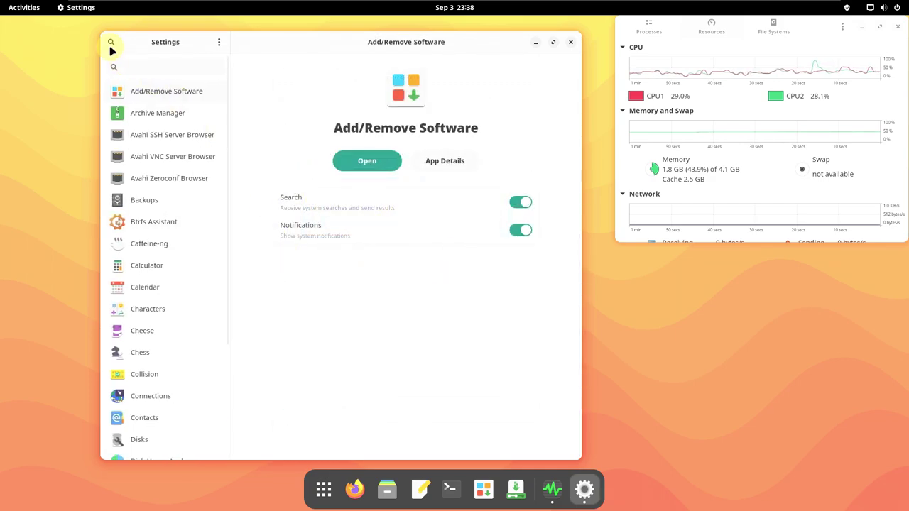
# - Open Privacy, view Location Services, Cameras and Microphones, then go back to the main list
pyautogui.click(111, 44)
pyautogui.click(163, 235)
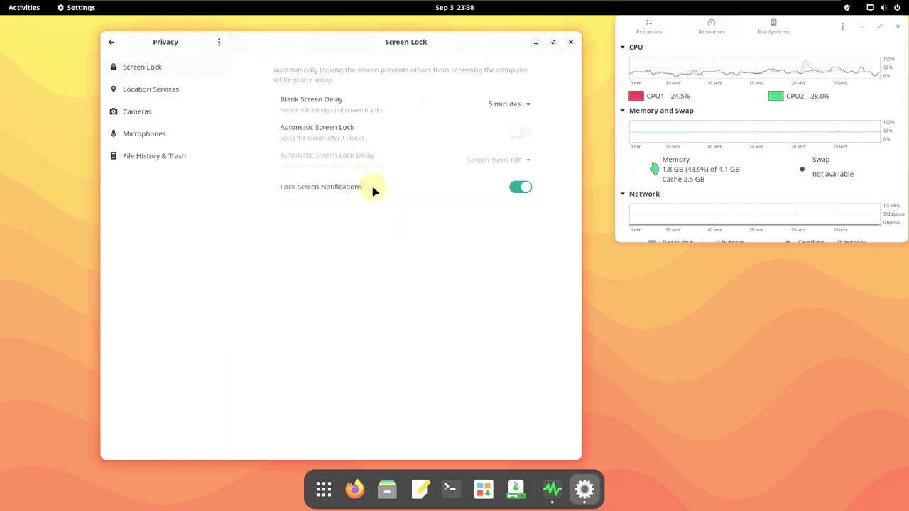
pyautogui.click(169, 86)
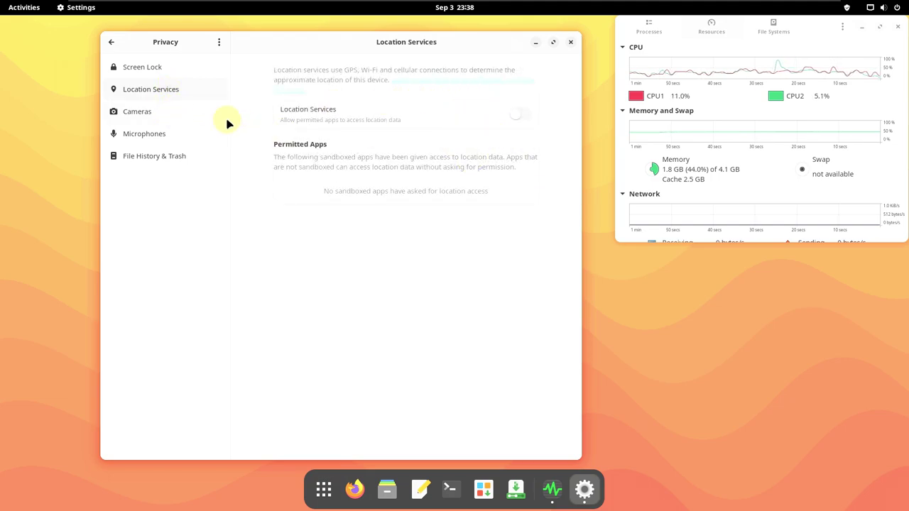
pyautogui.click(197, 112)
pyautogui.click(520, 80)
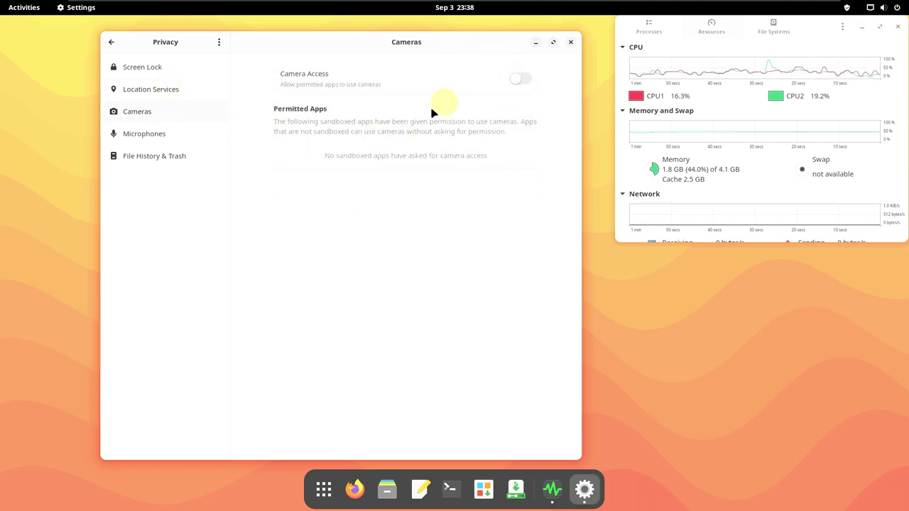
pyautogui.click(152, 134)
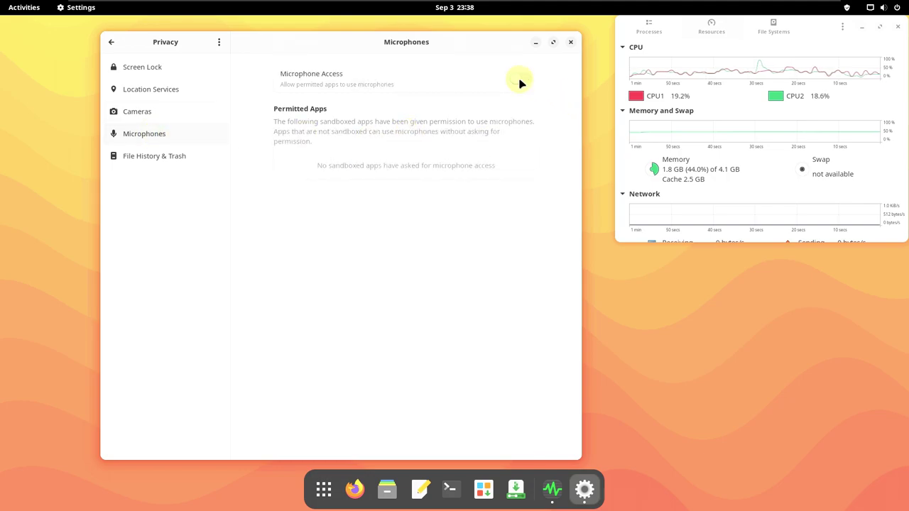
pyautogui.click(112, 43)
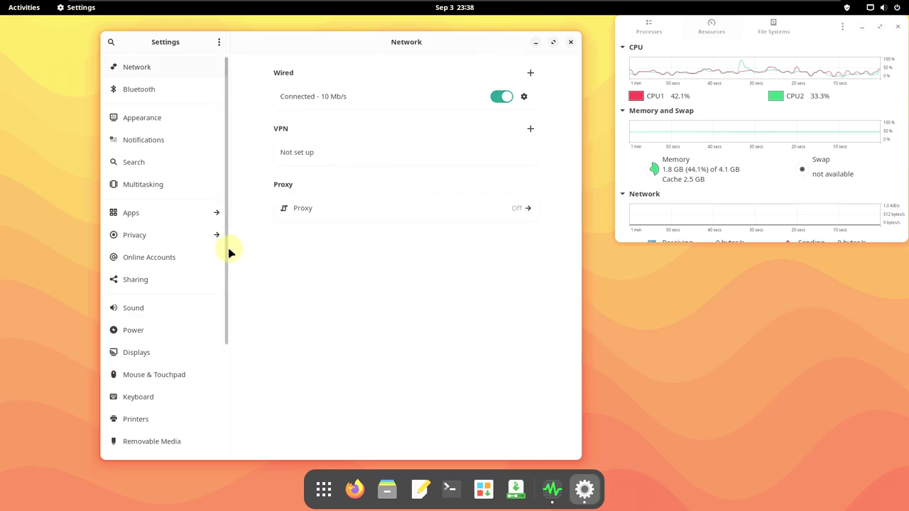
# - Scroll the Settings sidebar and view the Online Accounts and Sharing pages
pyautogui.scroll(-2, 230, 284)
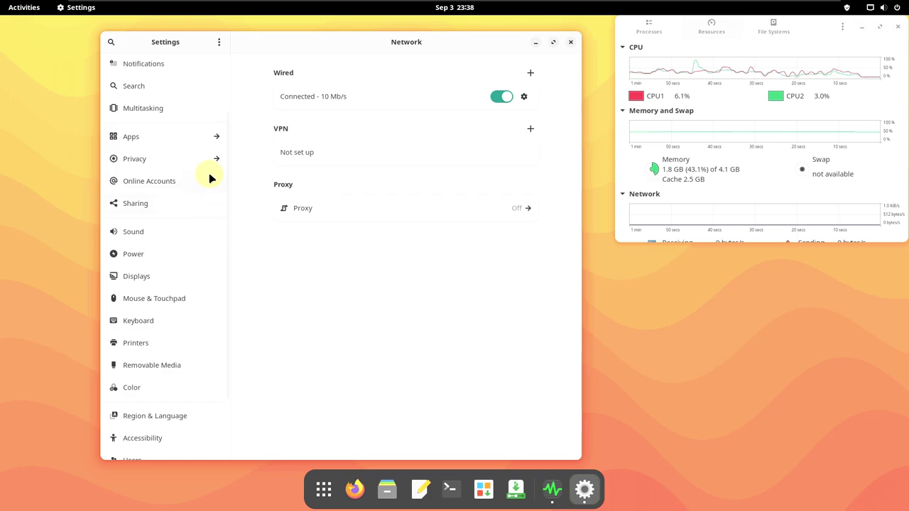
pyautogui.click(183, 186)
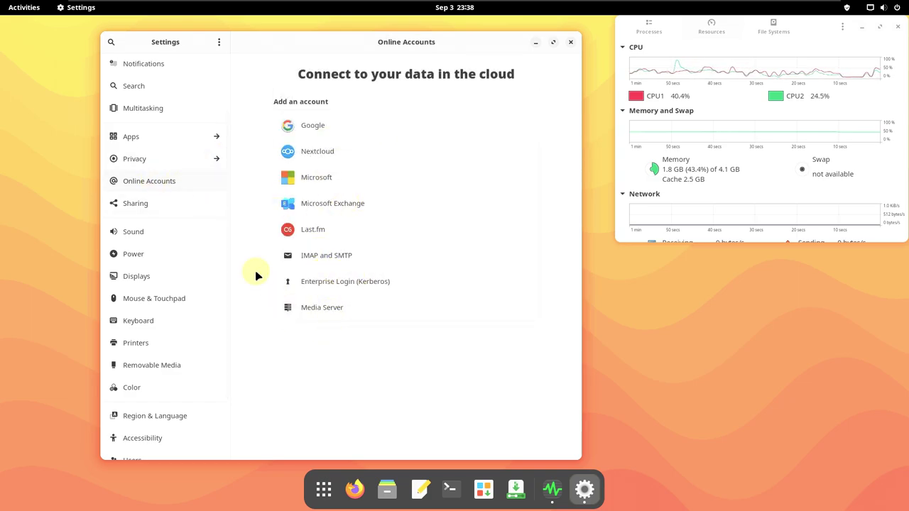
pyautogui.click(176, 209)
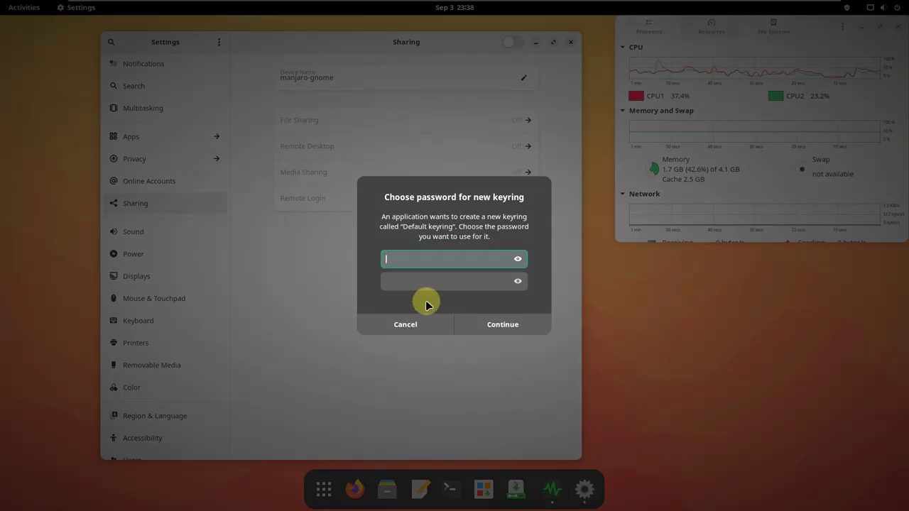
# - Cancel the new keyring password prompt, then view the Sound and Power pages
pyautogui.click(430, 321)
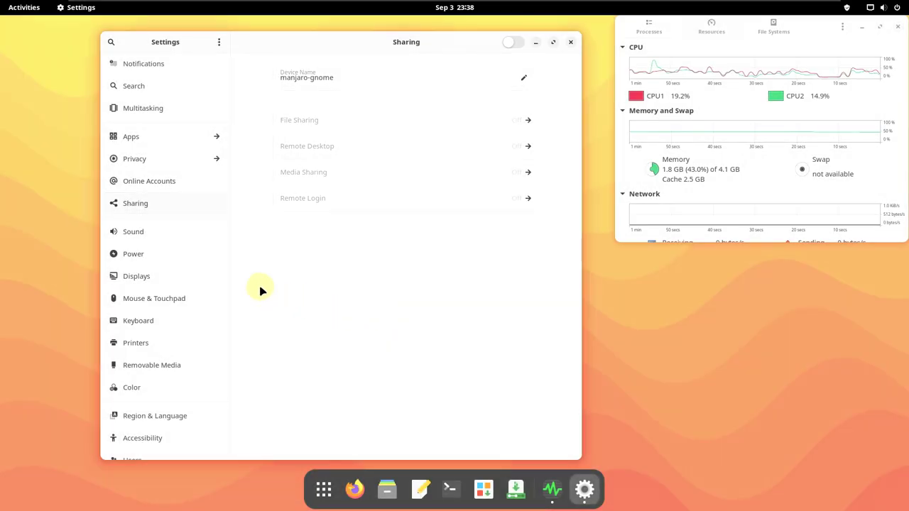
pyautogui.click(173, 232)
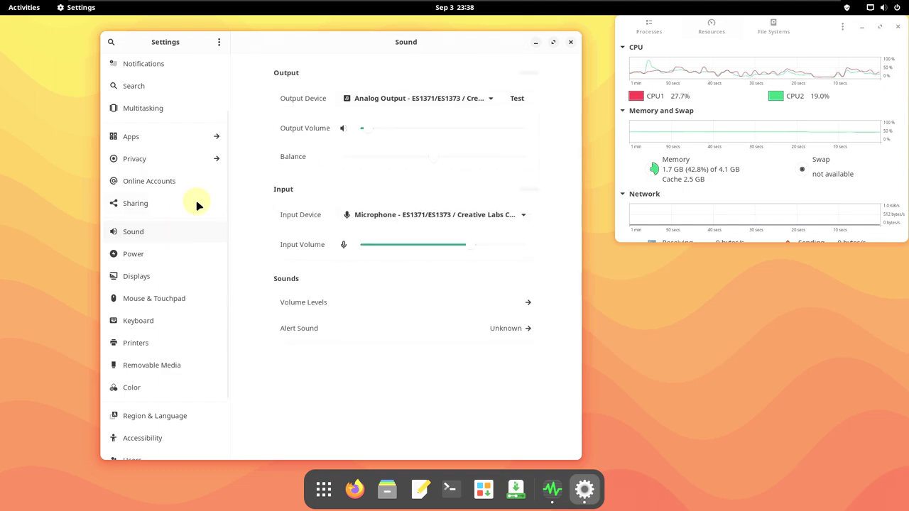
pyautogui.click(195, 261)
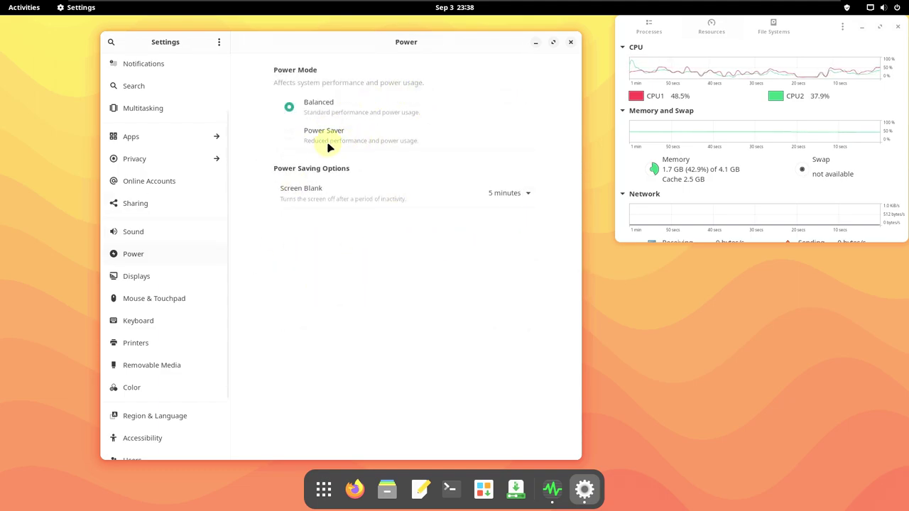
# - Set the Screen Blank delay to Never, then switch to the Displays page
pyautogui.click(517, 196)
pyautogui.click(511, 382)
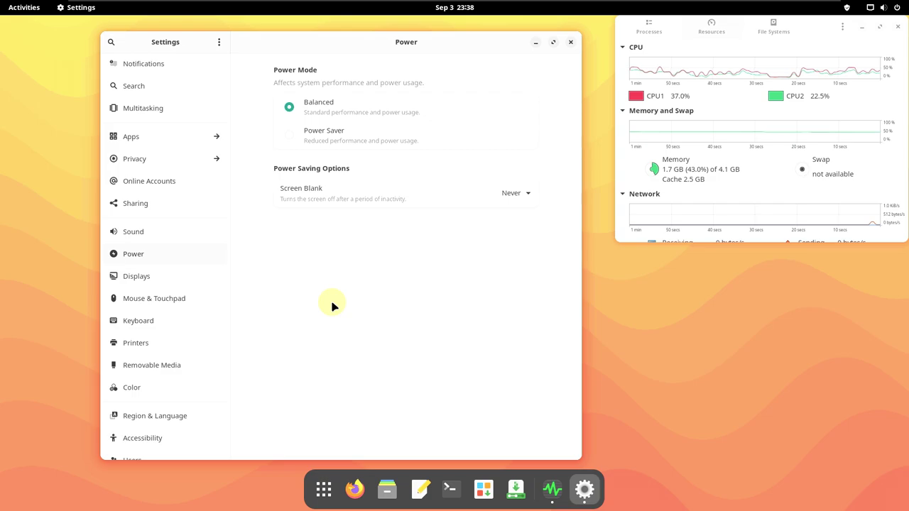
pyautogui.click(154, 282)
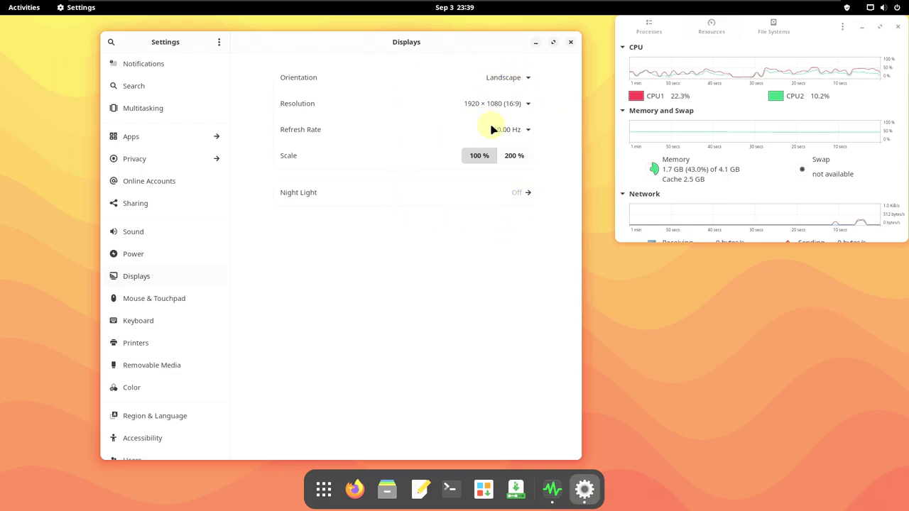
# - Leave the refresh rate at 60.00 Hz and go to Mouse & Touchpad settings
pyautogui.click(513, 267)
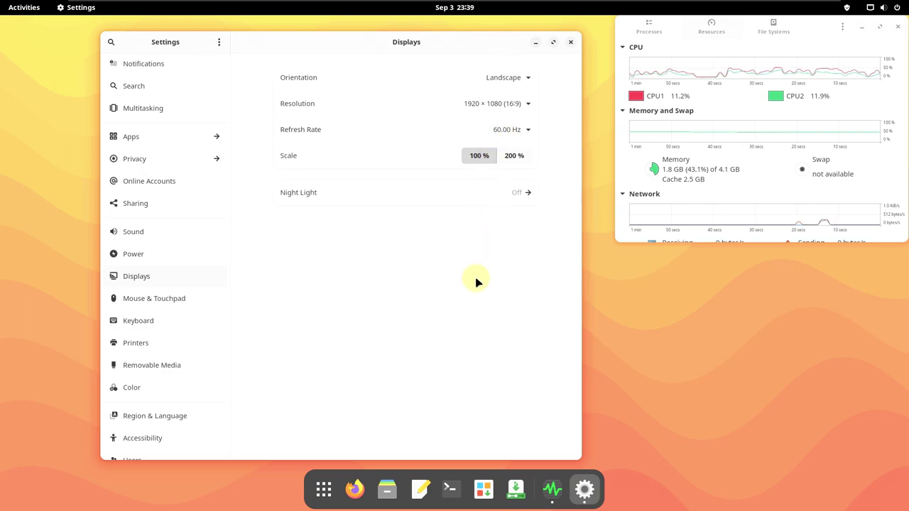
pyautogui.click(160, 304)
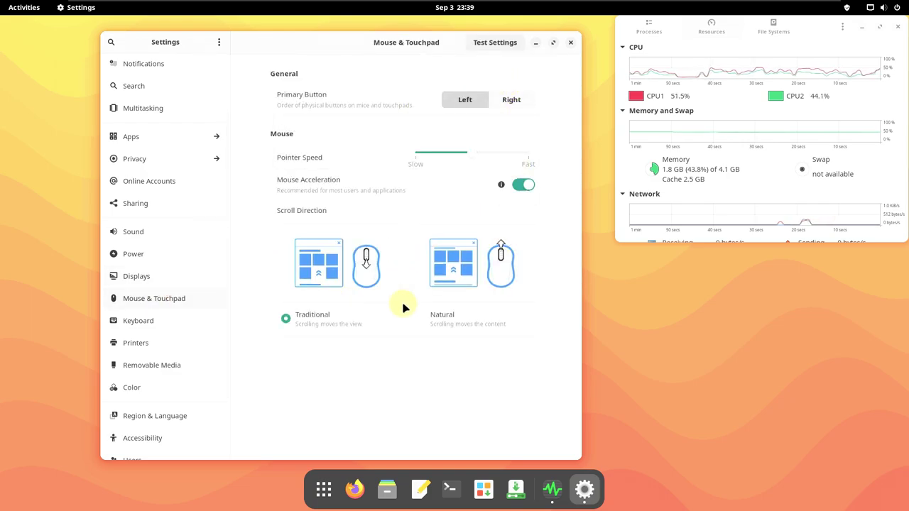
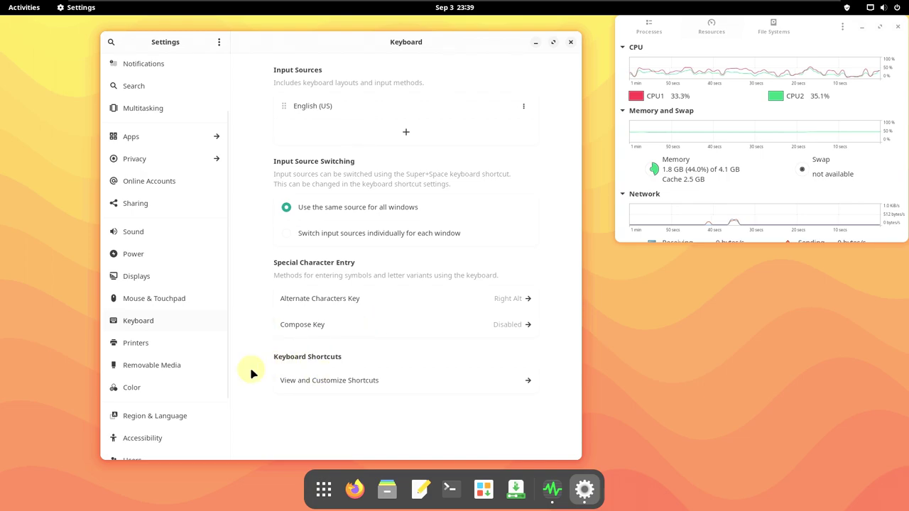
# - View the Printers settings and cancel adding a new printer
pyautogui.click(181, 345)
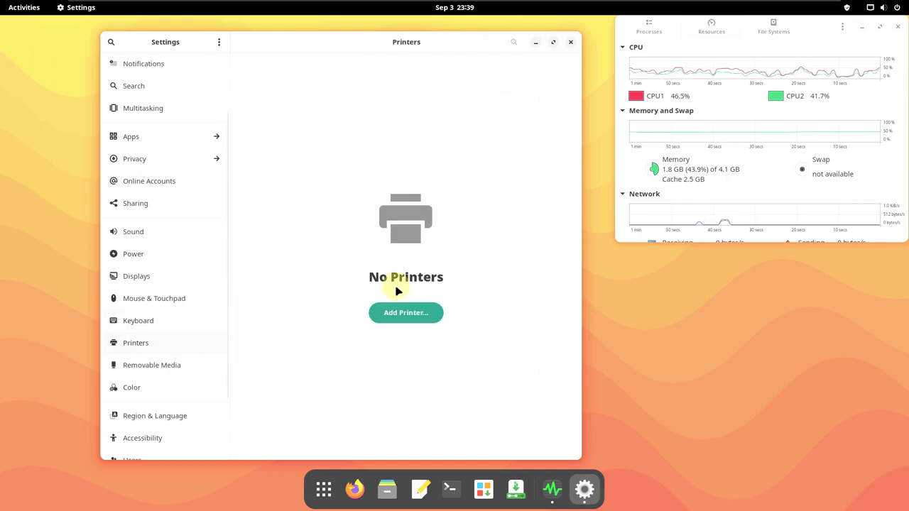
pyautogui.click(402, 313)
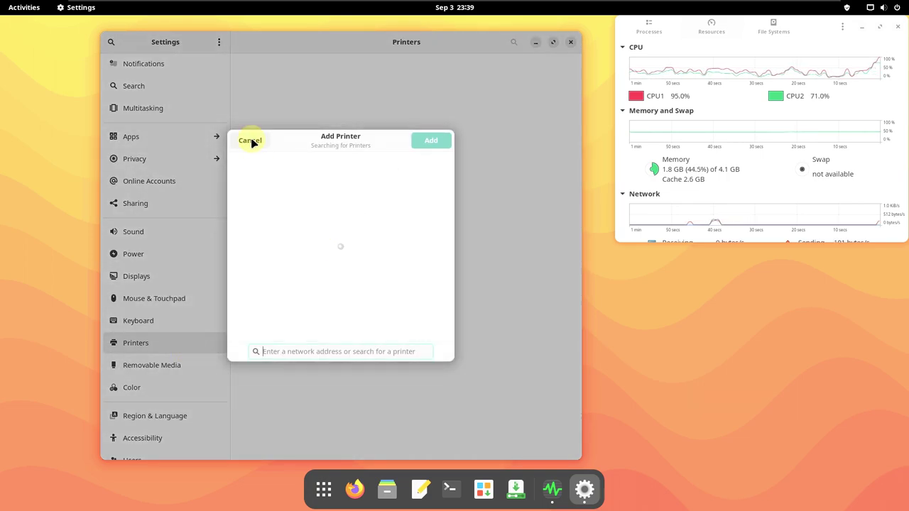
pyautogui.click(251, 141)
# - Look over Removable Media and Color settings, then move on to Region & Language
pyautogui.click(175, 366)
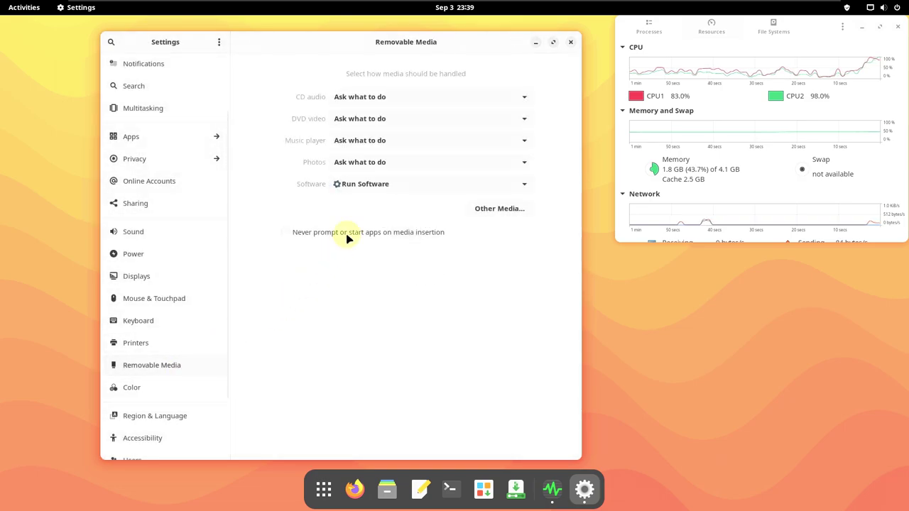
pyautogui.click(170, 387)
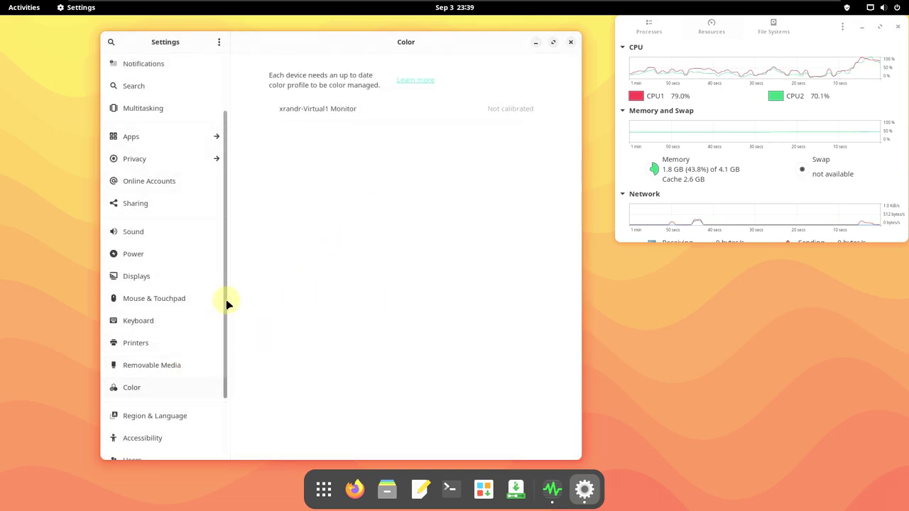
pyautogui.moveTo(227, 302); pyautogui.dragTo(230, 393)
pyautogui.click(190, 336)
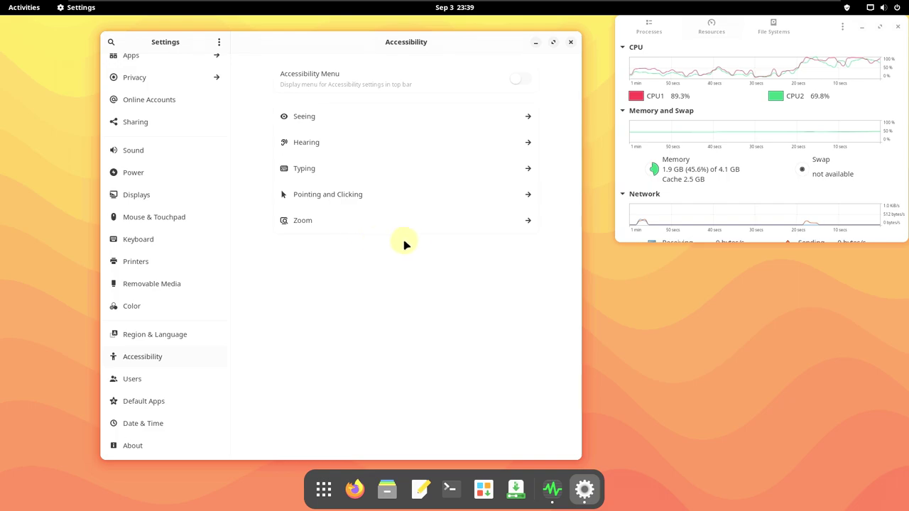
# - Review the Seeing, Hearing and Typing accessibility options
pyautogui.click(519, 118)
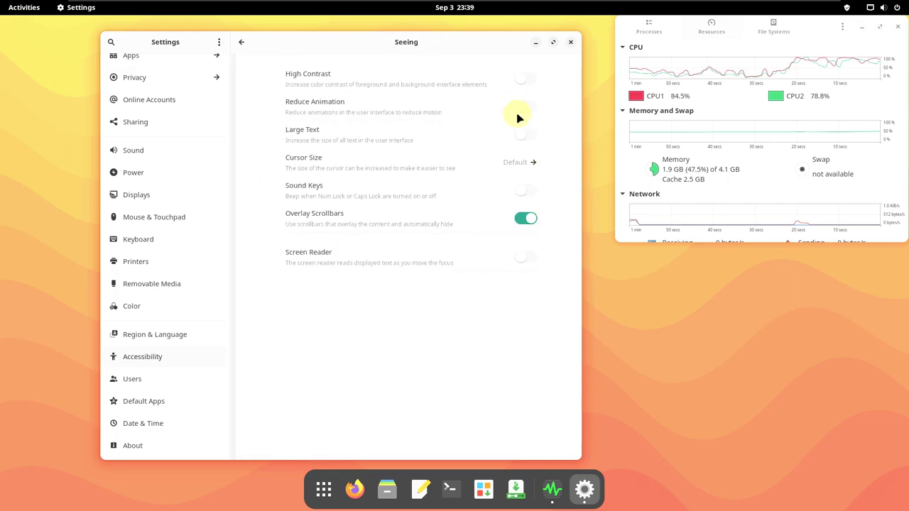
pyautogui.click(240, 42)
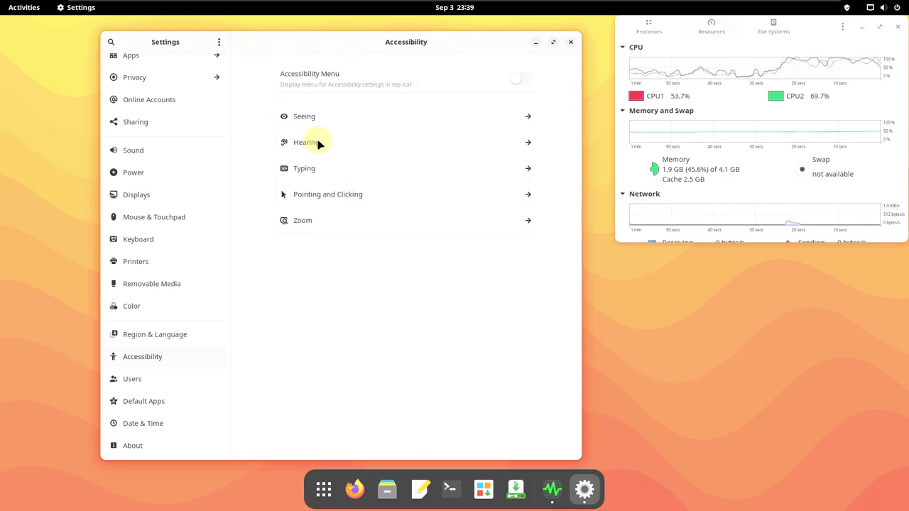
pyautogui.click(318, 144)
pyautogui.click(241, 42)
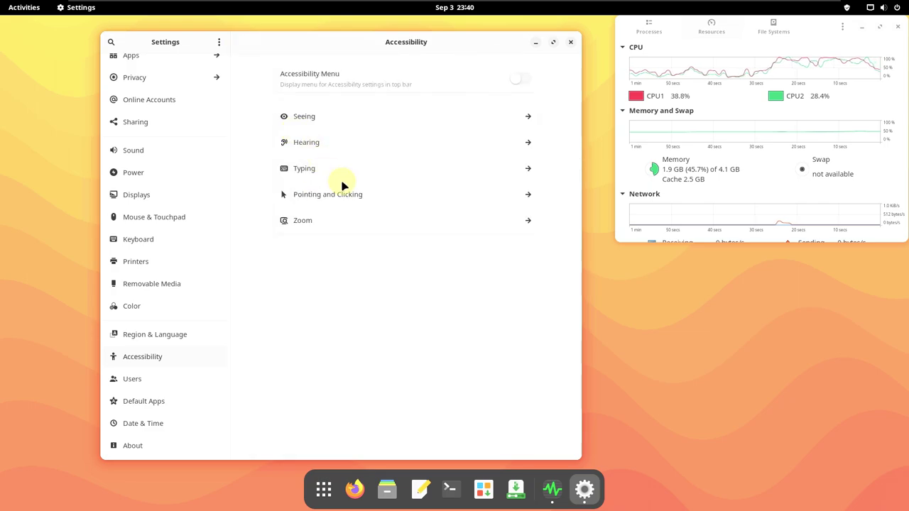
pyautogui.click(351, 171)
pyautogui.click(244, 44)
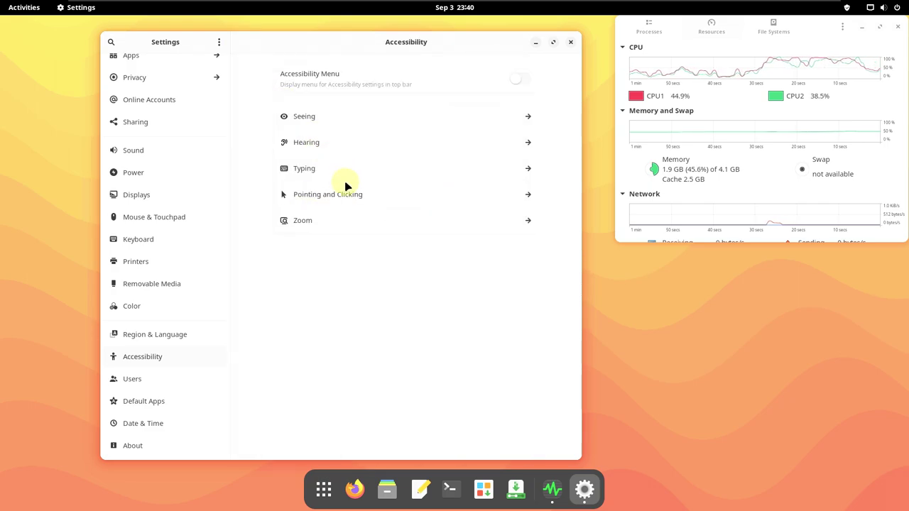
# - Review the Pointing and Clicking and Zoom options, then go to the Users page
pyautogui.click(348, 190)
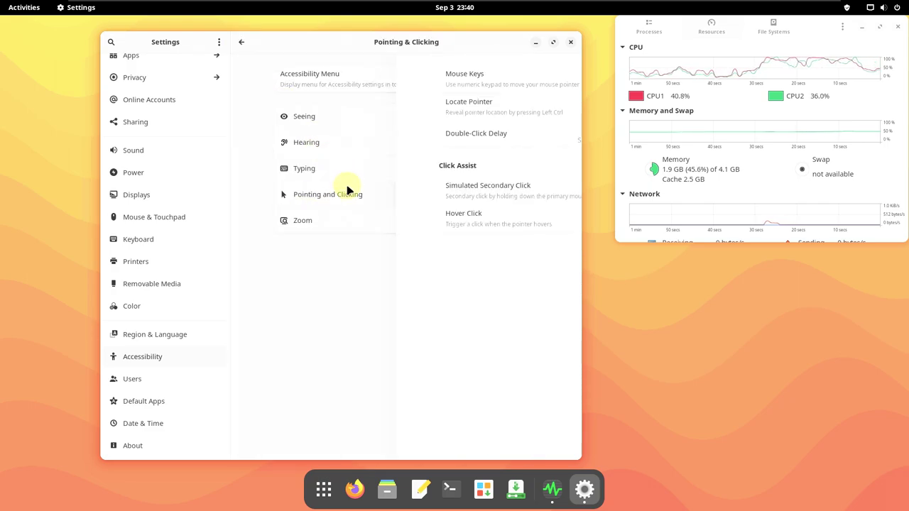
pyautogui.click(240, 42)
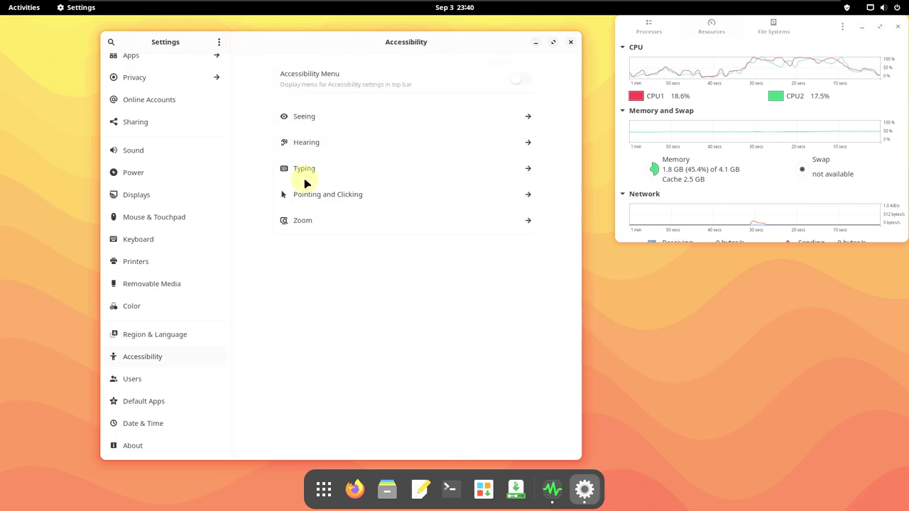
pyautogui.click(314, 220)
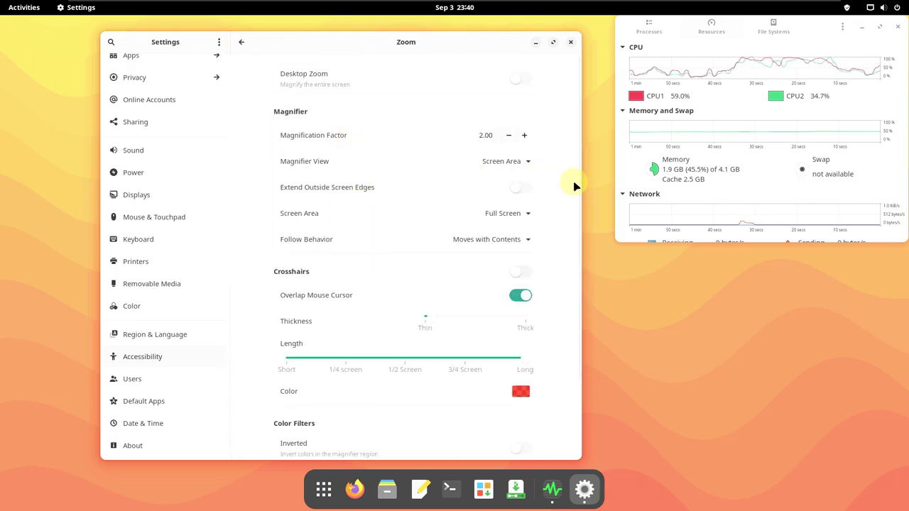
pyautogui.moveTo(578, 187); pyautogui.dragTo(558, 126)
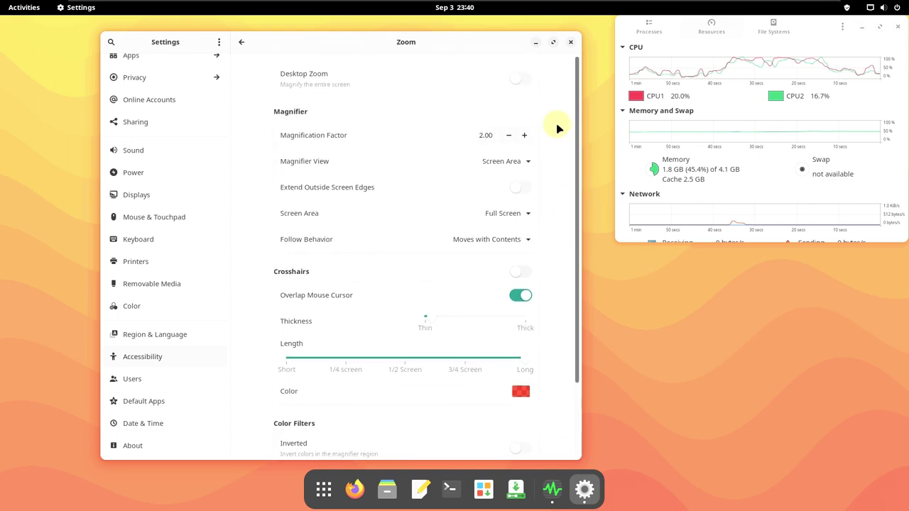
pyautogui.click(242, 44)
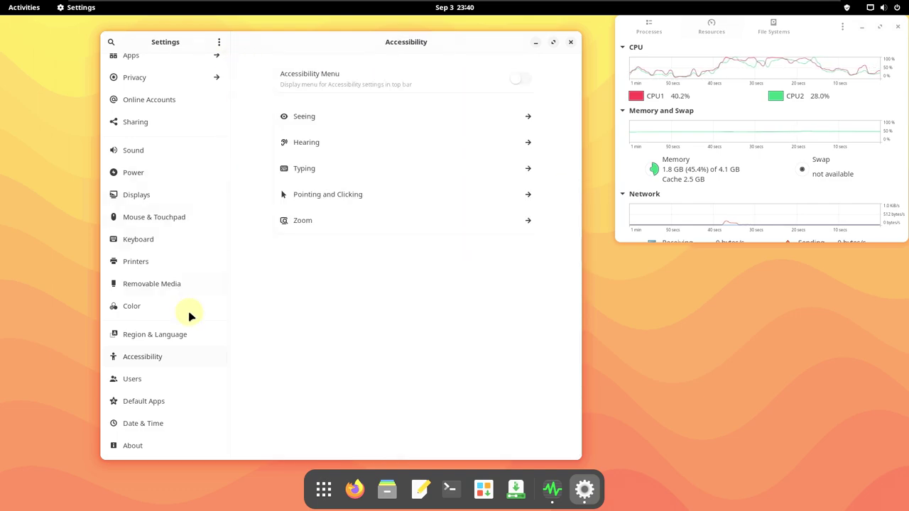
pyautogui.click(171, 389)
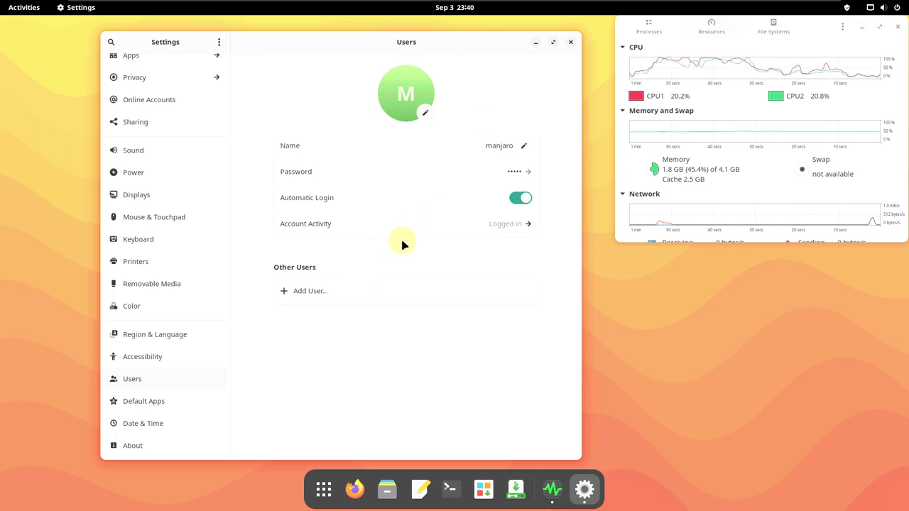
# - Check Default Apps, then set the time zone to Los Angeles by searching 'los' in Date & Time
pyautogui.click(208, 401)
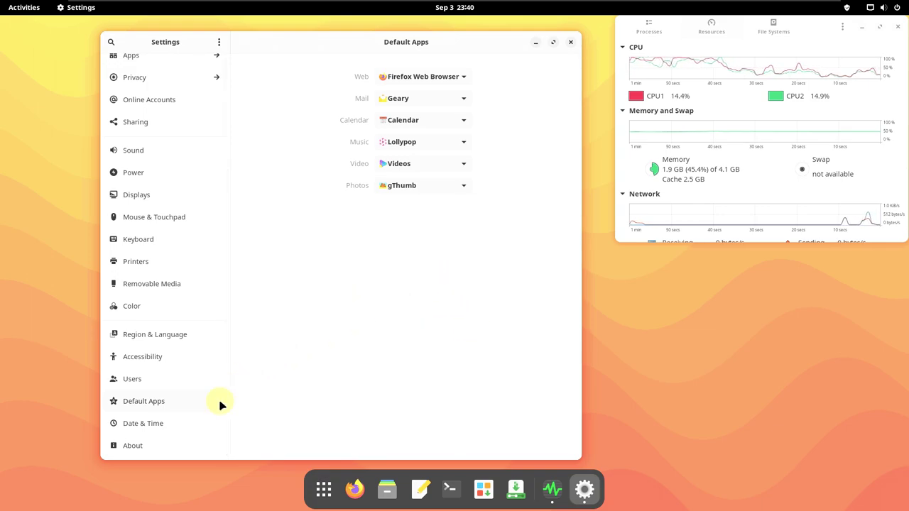
pyautogui.click(206, 422)
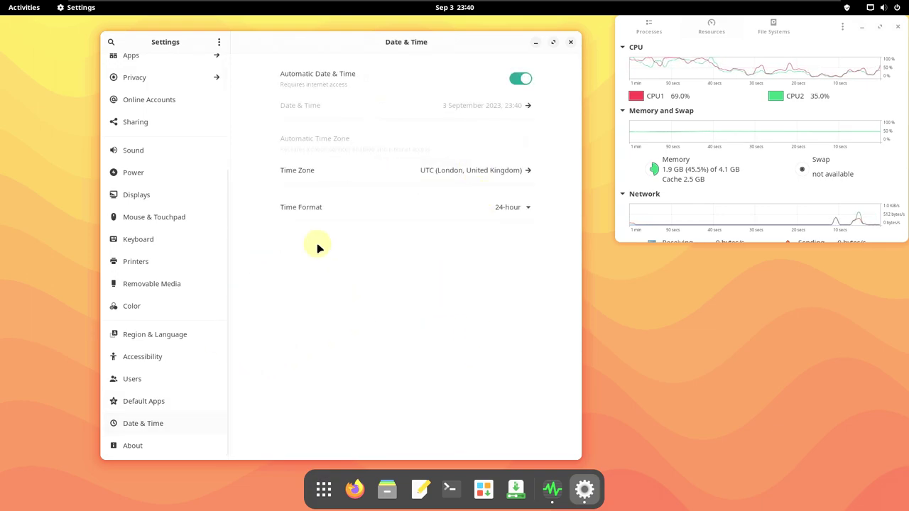
pyautogui.click(455, 171)
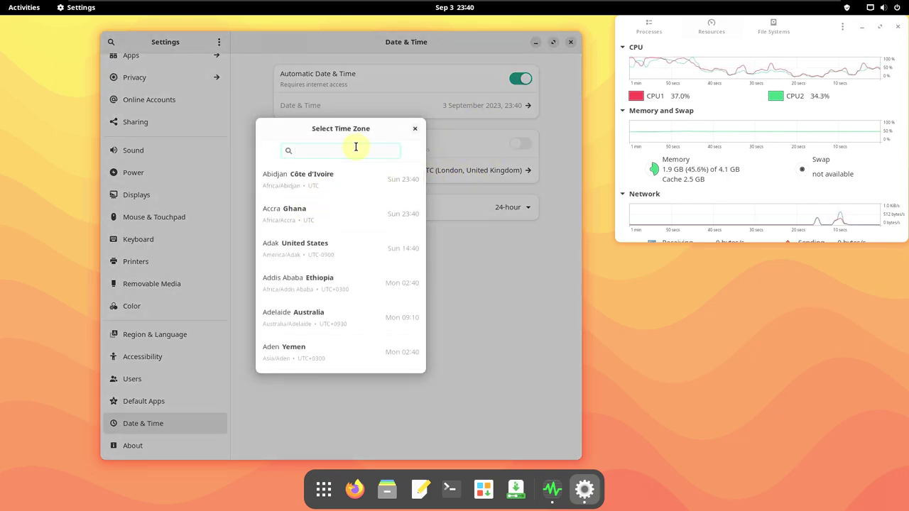
pyautogui.write('los')
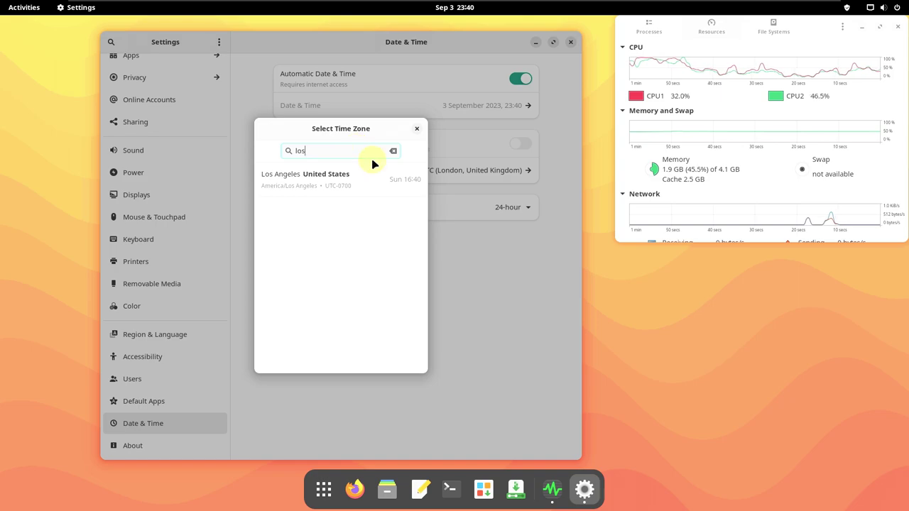
pyautogui.click(377, 181)
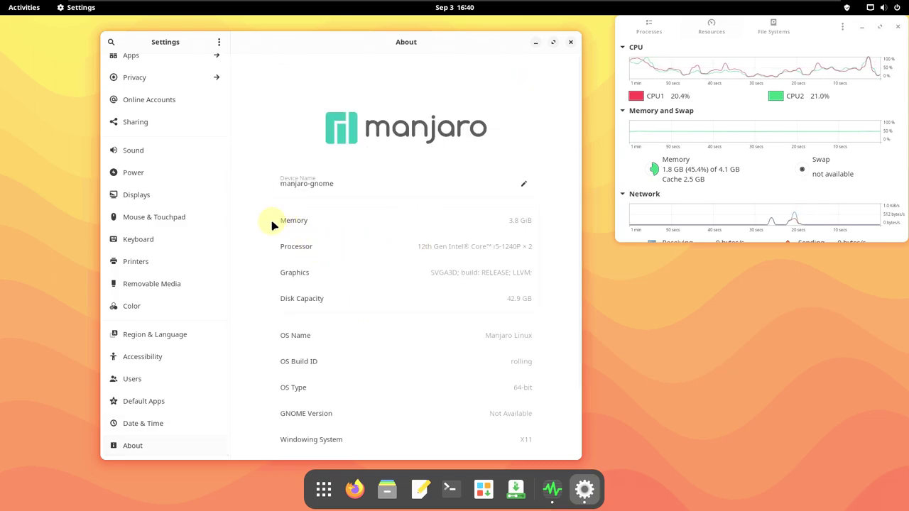
# - Scroll to the bottom of the About system details and close Settings
pyautogui.moveTo(578, 185); pyautogui.dragTo(579, 282)
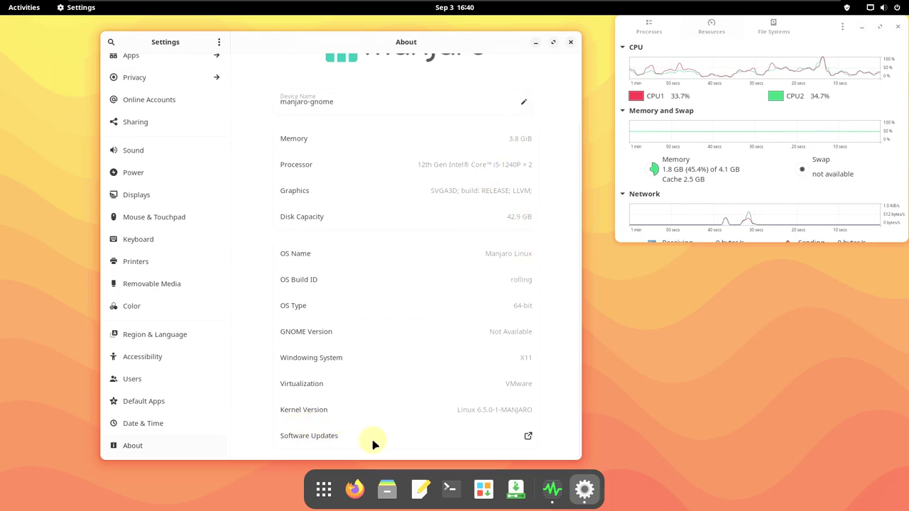
pyautogui.click(571, 43)
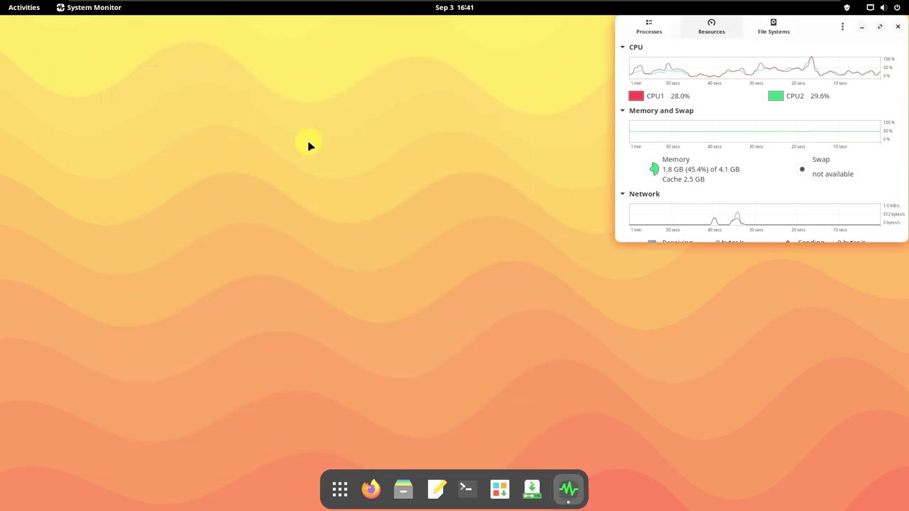
# - Launch the Manjaro Linux installer and move its Uranos Welcome window up and left
pyautogui.click(537, 490)
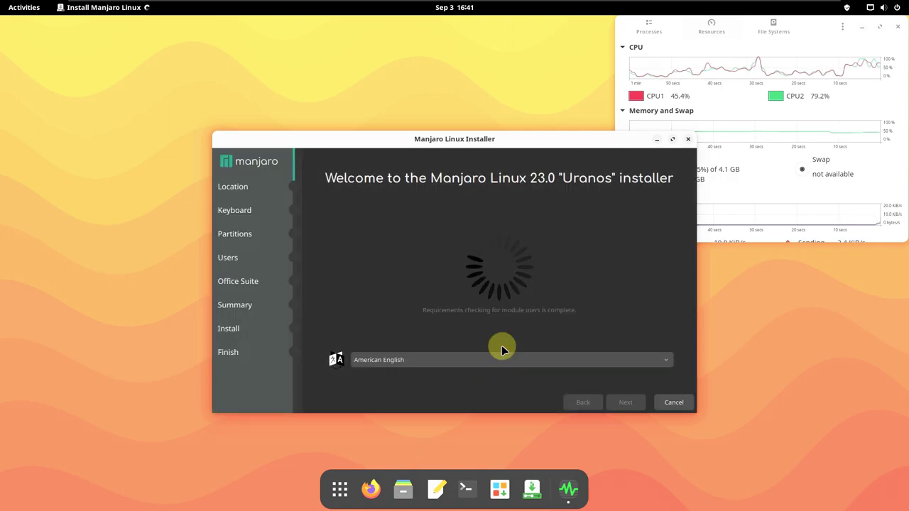
pyautogui.moveTo(501, 139); pyautogui.dragTo(377, 125)
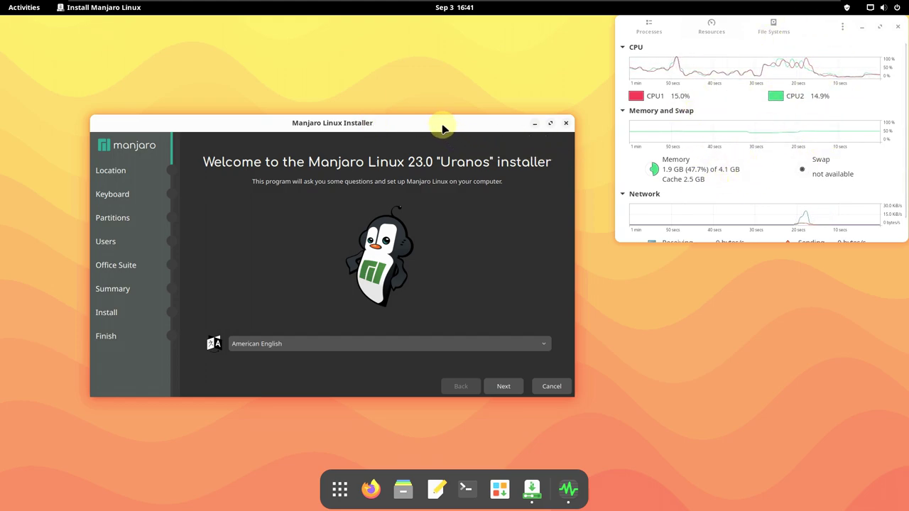
# - Keep American English as the installer language and proceed to the Location step
pyautogui.moveTo(442, 128); pyautogui.dragTo(424, 87)
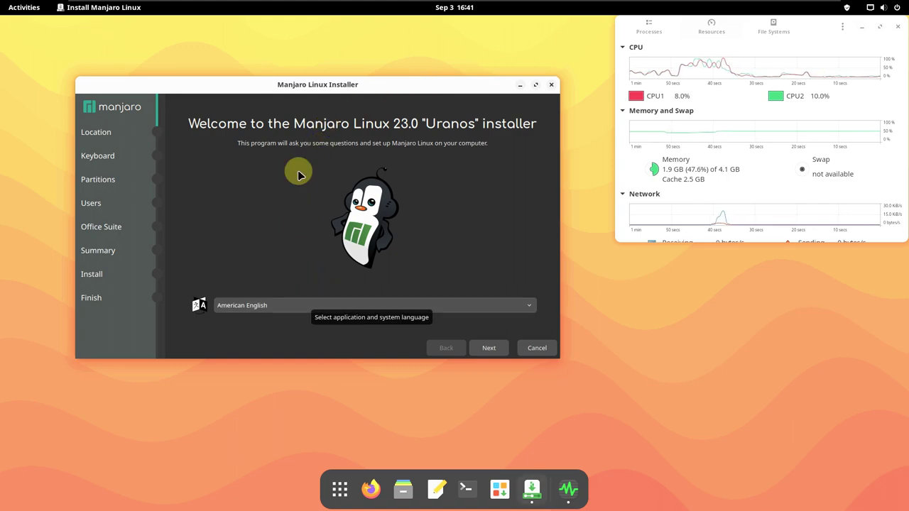
pyautogui.click(323, 305)
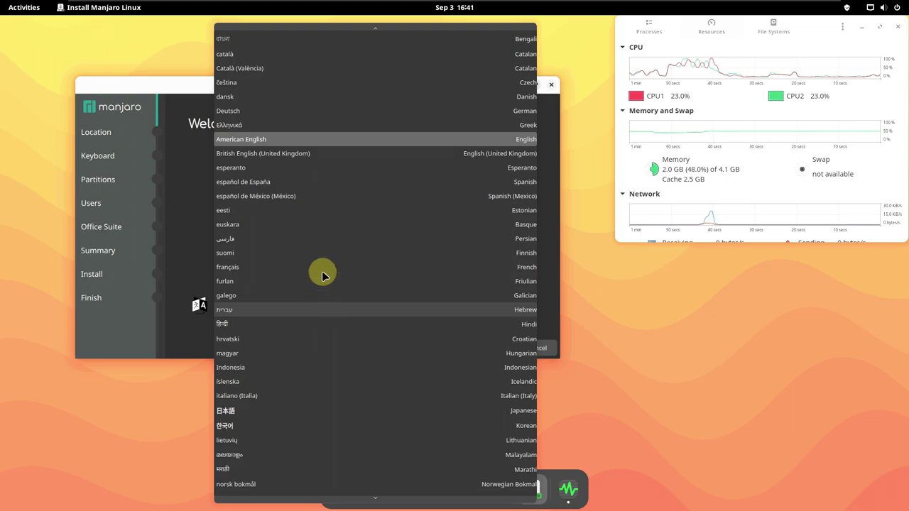
pyautogui.click(189, 229)
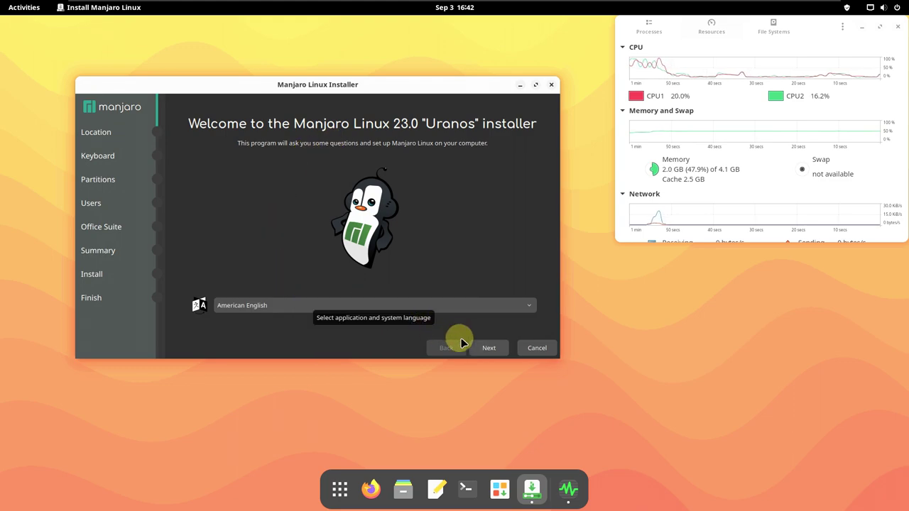
pyautogui.click(489, 348)
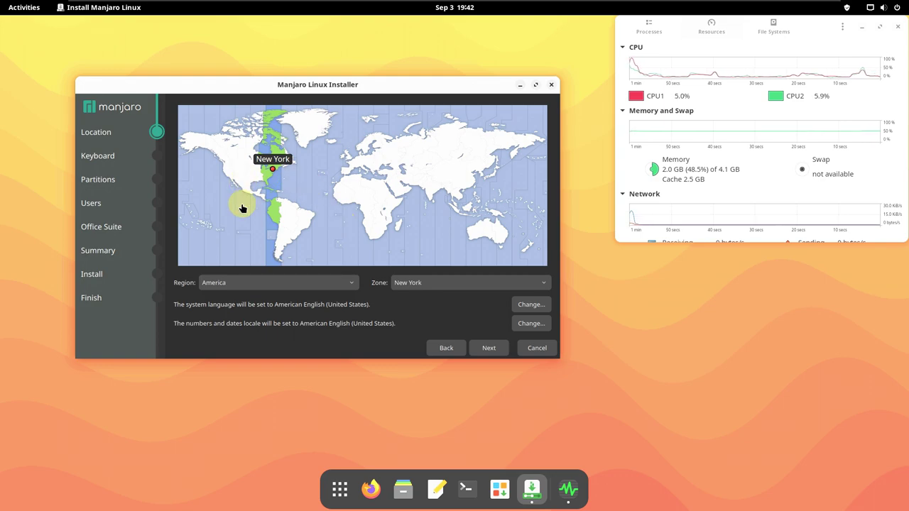
# - Set the location to region America, zone Los Angeles, and open the system locale dialog
pyautogui.click(223, 178)
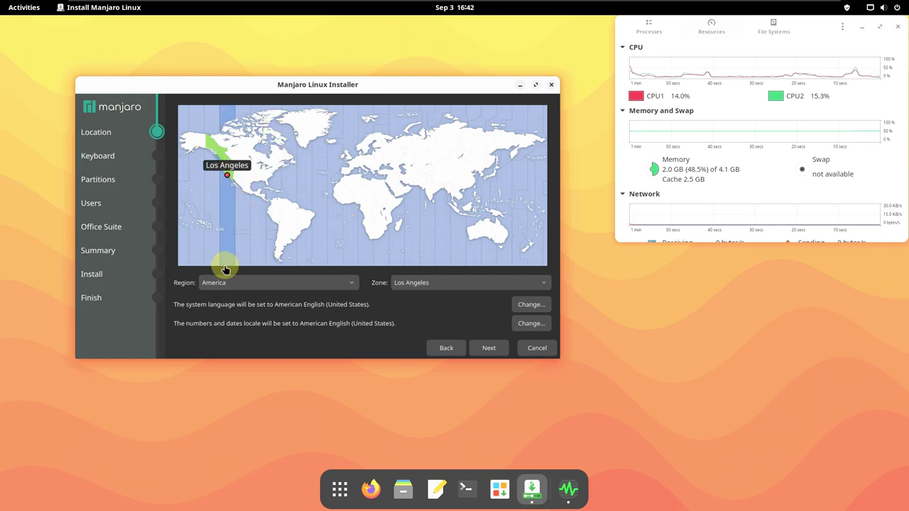
pyautogui.click(321, 283)
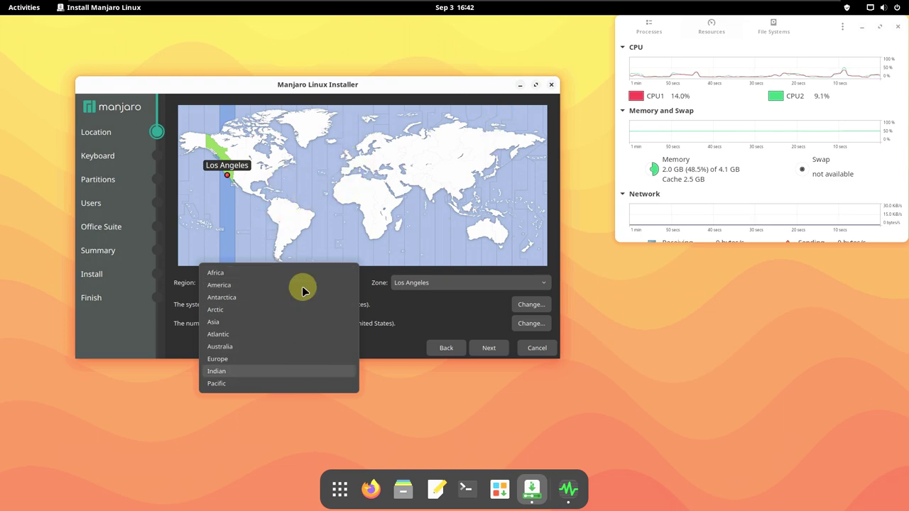
pyautogui.click(462, 281)
pyautogui.click(449, 283)
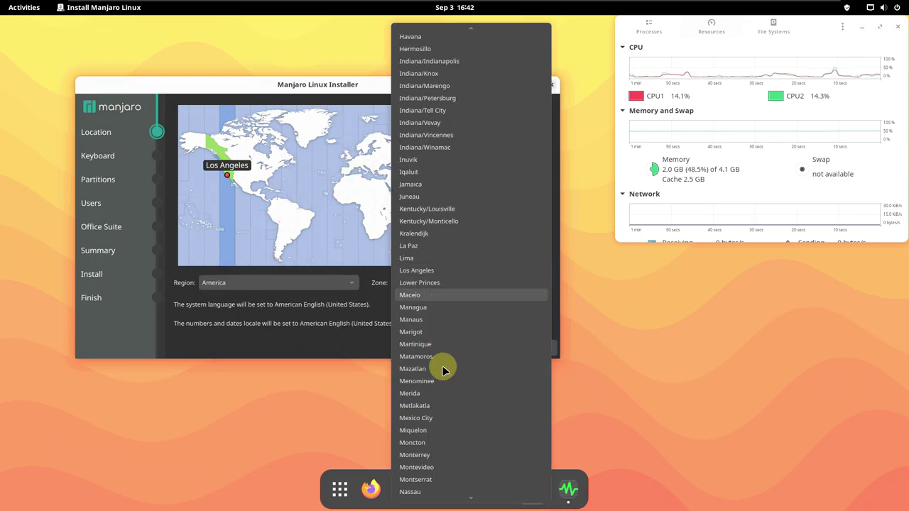
pyautogui.click(274, 281)
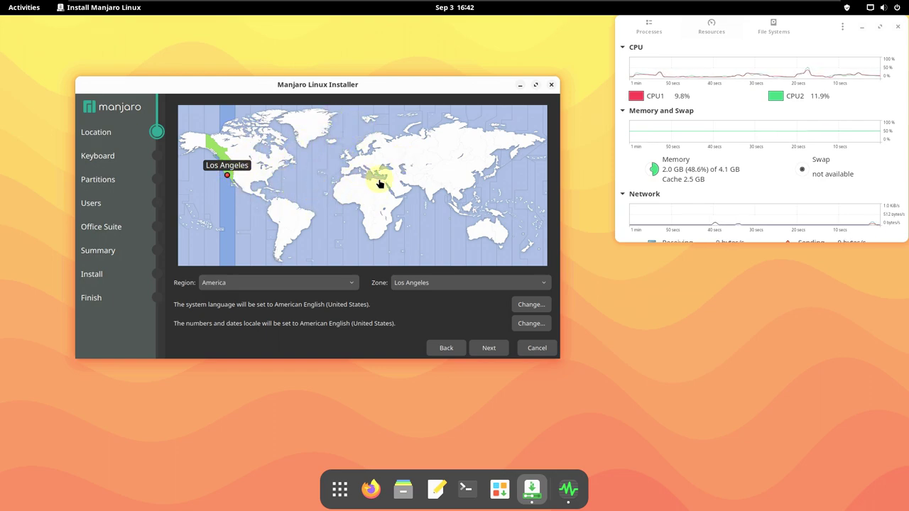
pyautogui.click(216, 285)
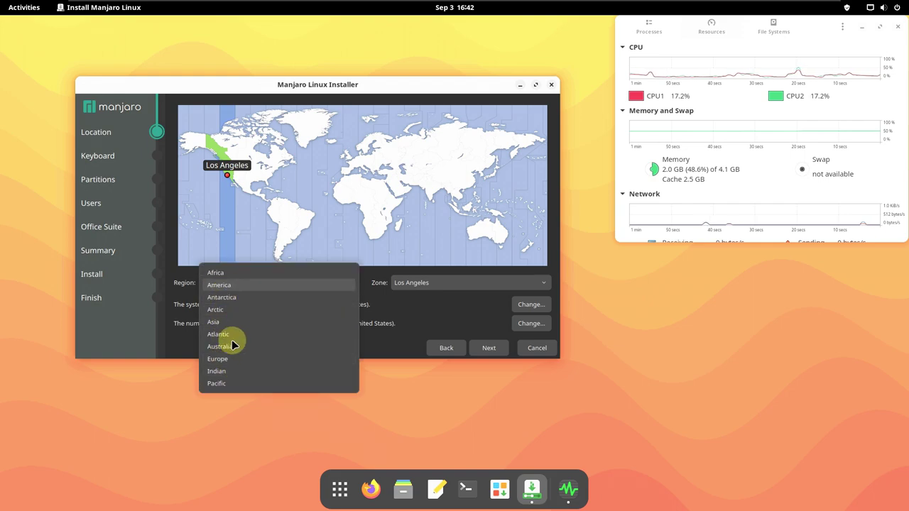
pyautogui.click(394, 320)
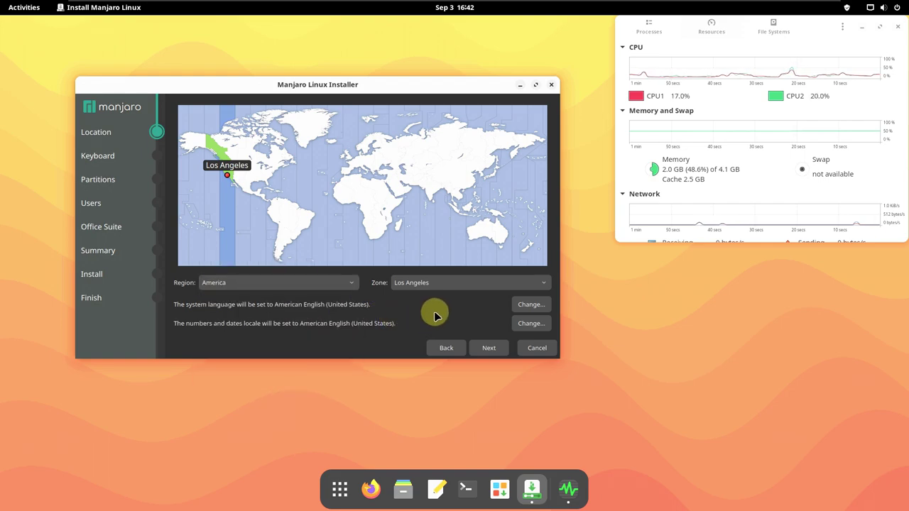
pyautogui.click(531, 306)
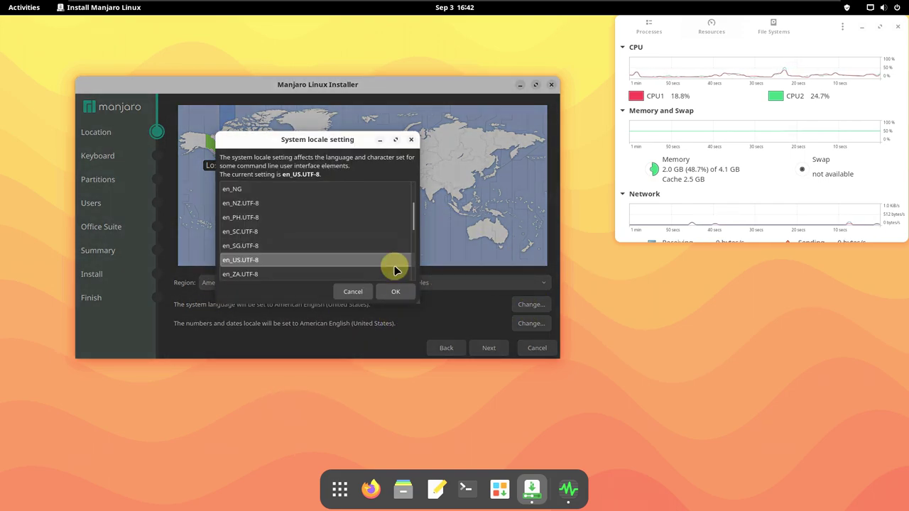
# - Browse the system and numbers/dates locale lists, leaving both at en_US.UTF-8
pyautogui.click(355, 292)
pyautogui.click(532, 323)
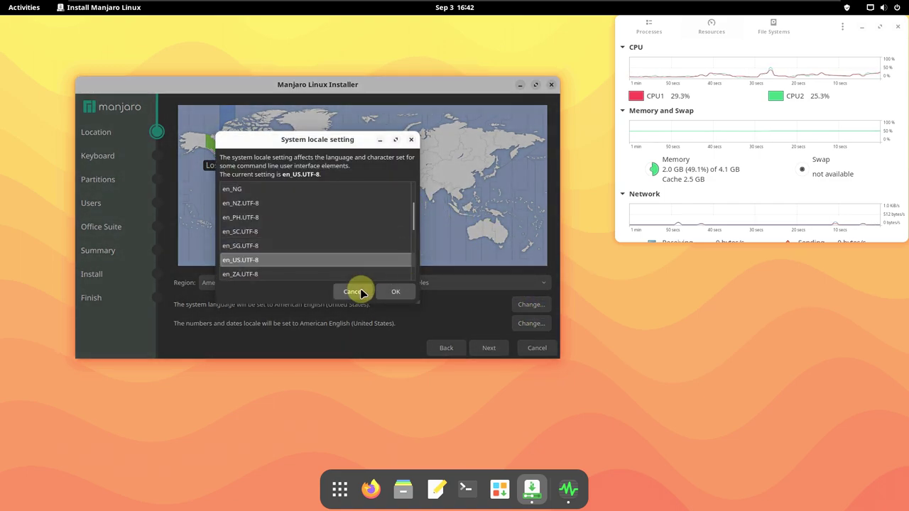
pyautogui.click(355, 291)
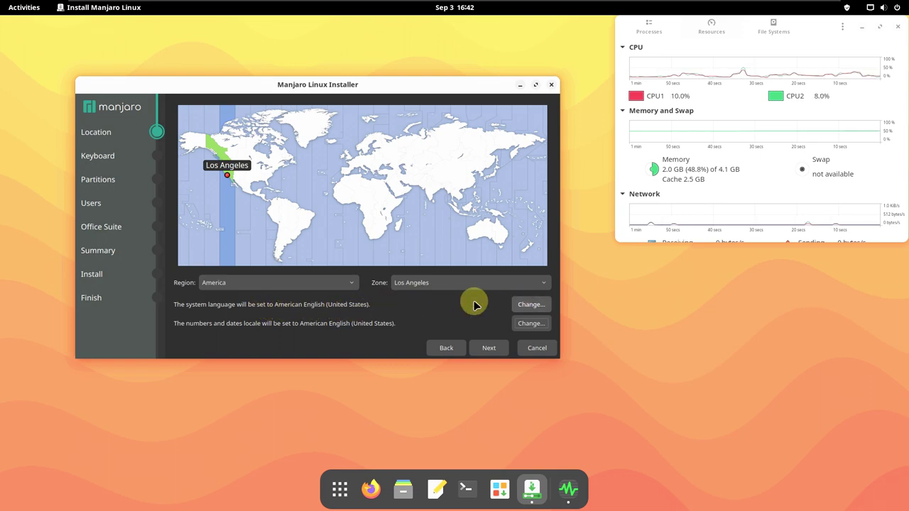
pyautogui.click(532, 307)
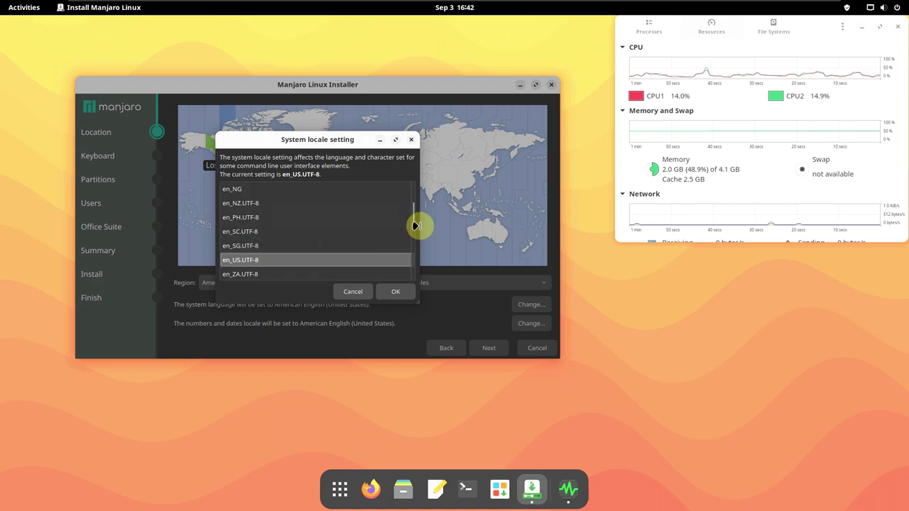
pyautogui.scroll(-4, 414, 229)
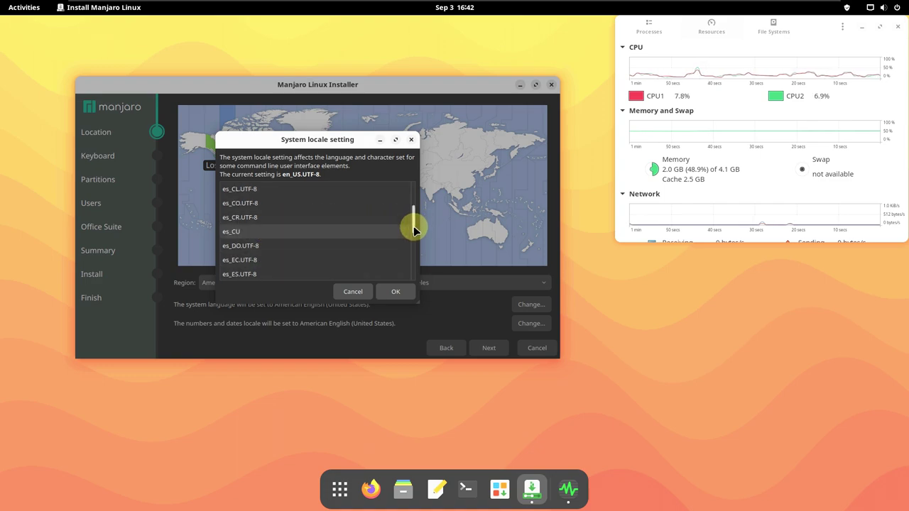
pyautogui.scroll(-6, 285, 241)
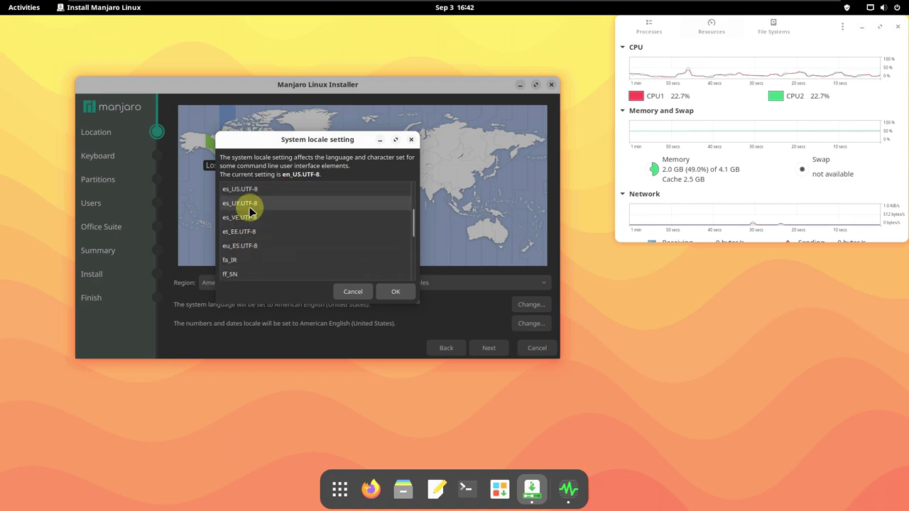
pyautogui.scroll(-1, 250, 211)
pyautogui.scroll(1, 242, 235)
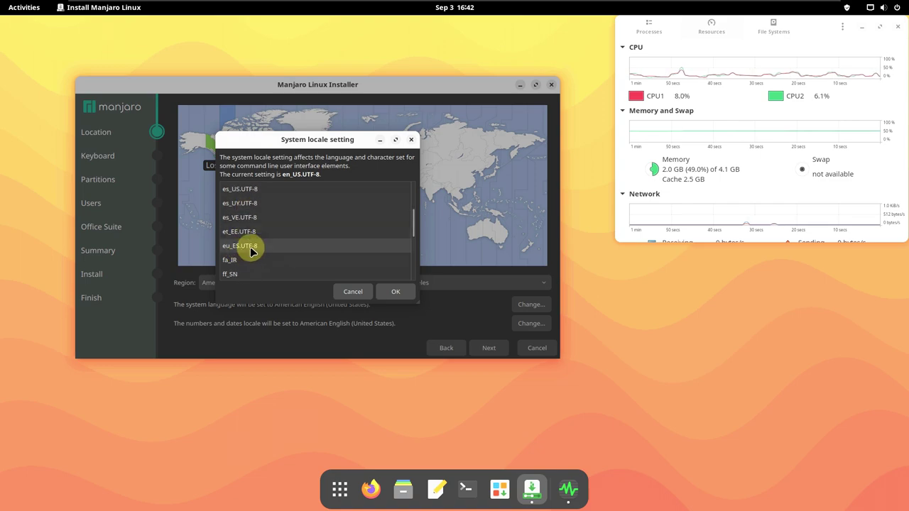
pyautogui.click(353, 292)
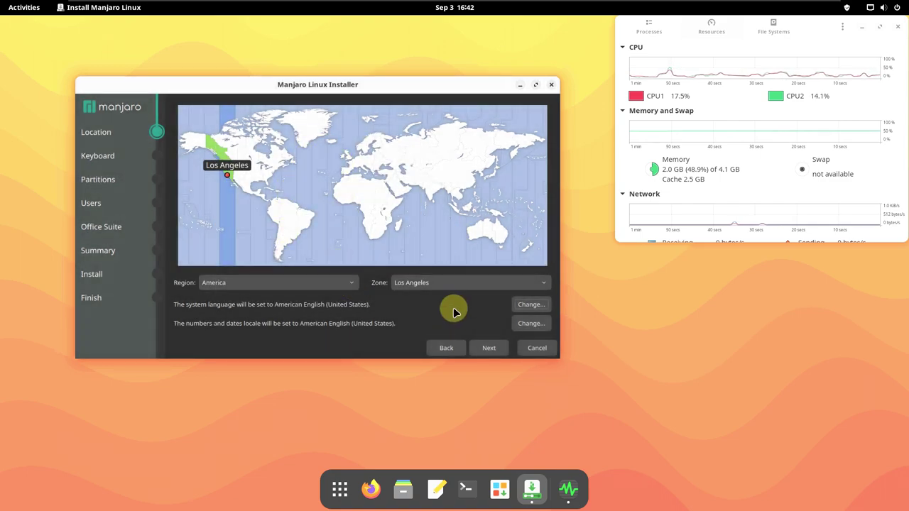
pyautogui.click(531, 324)
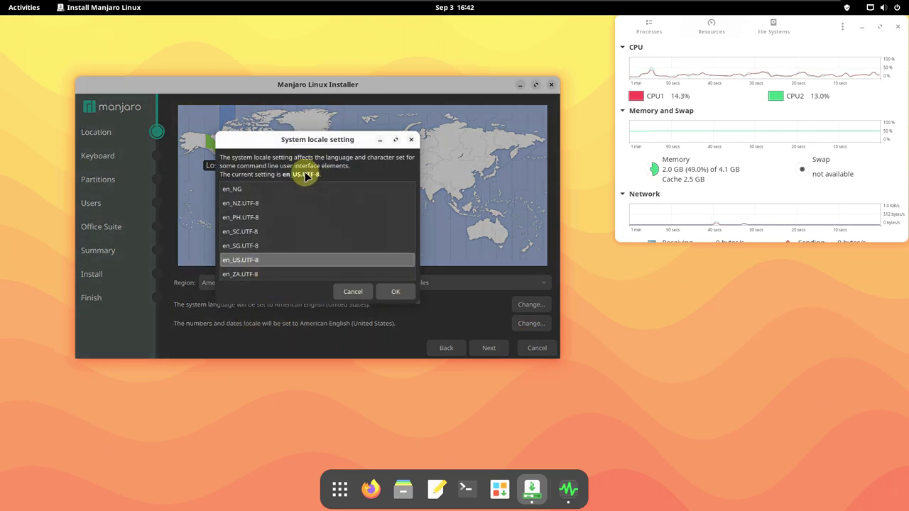
pyautogui.click(343, 292)
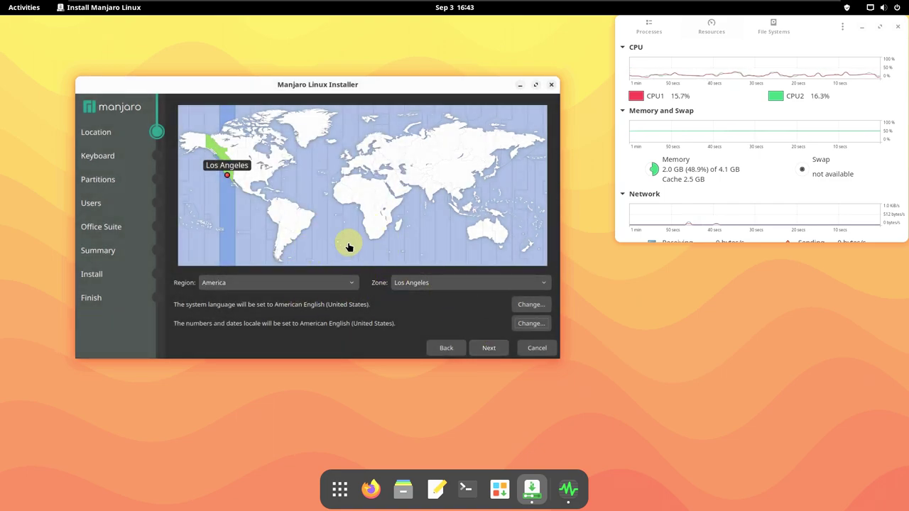
# - On the Keyboard step, keep the Generic 105-key PC model and enlarge the installer window
pyautogui.click(483, 350)
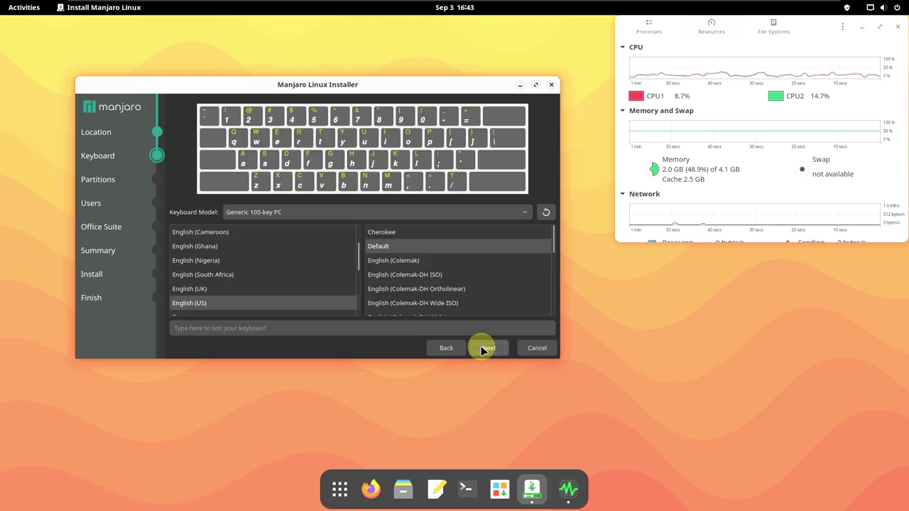
pyautogui.click(272, 206)
pyautogui.scroll(-3, 326, 118)
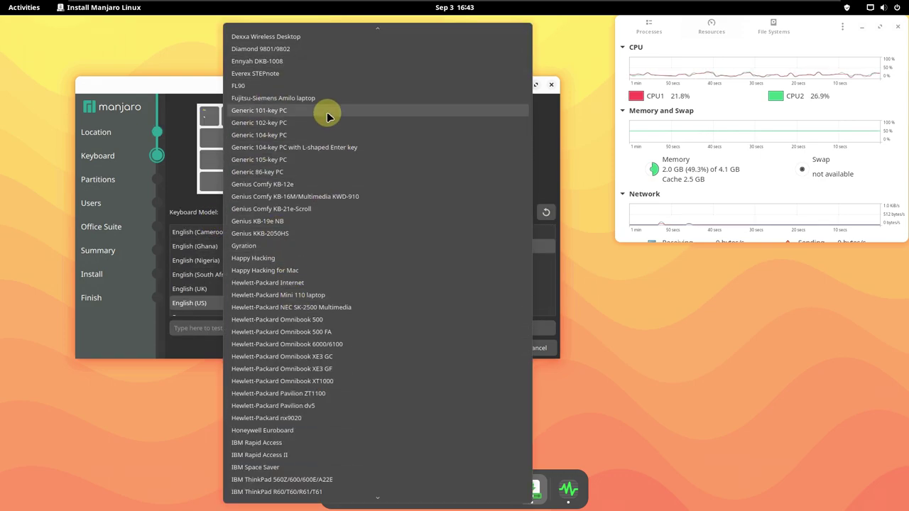
pyautogui.scroll(-10, 337, 101)
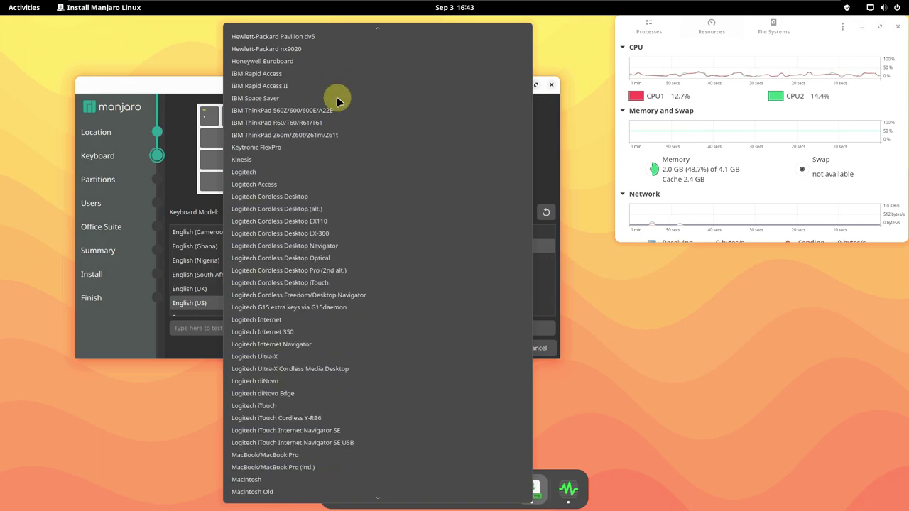
pyautogui.click(201, 212)
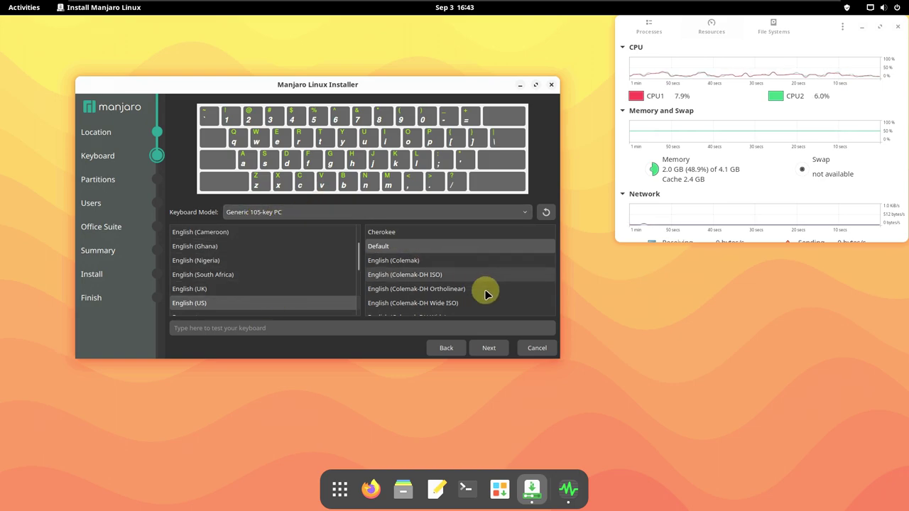
pyautogui.moveTo(562, 357); pyautogui.dragTo(631, 483)
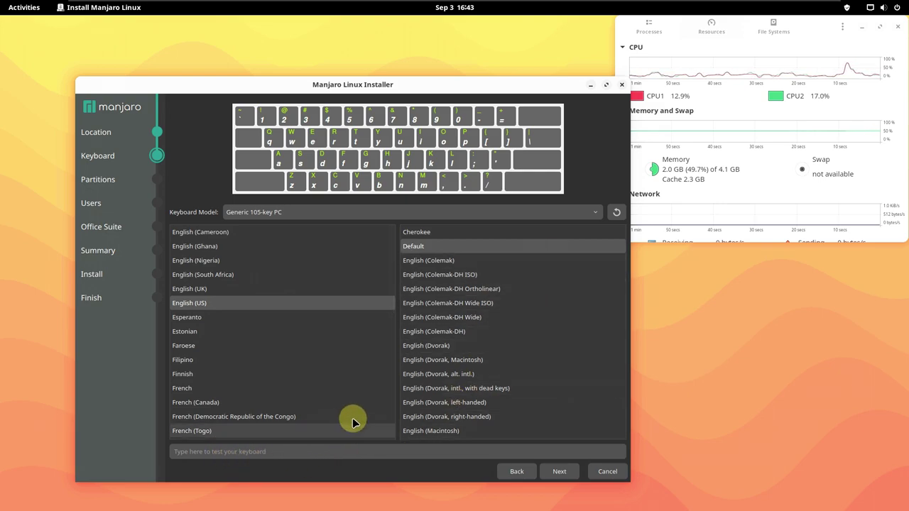
# - Advance to Partitions, keeping Erase disk on the 39.99 GiB VMware virtual disk
pyautogui.click(561, 472)
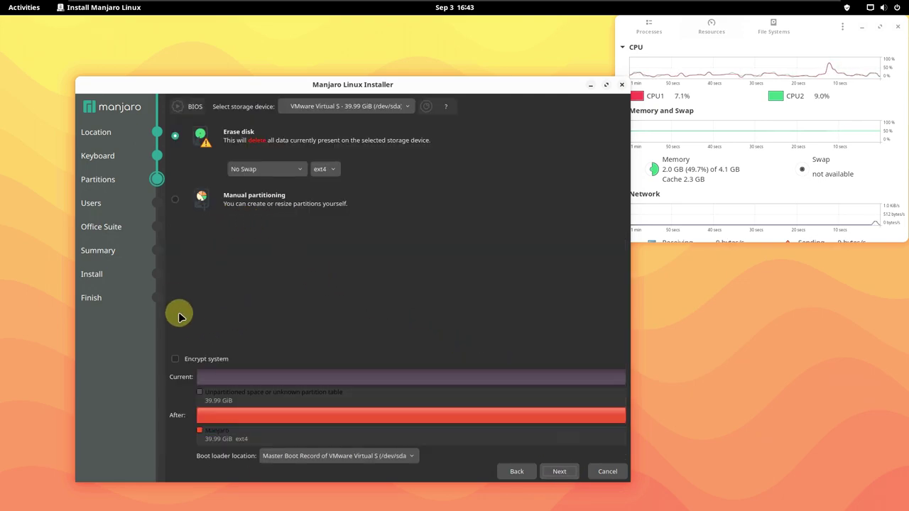
pyautogui.click(348, 112)
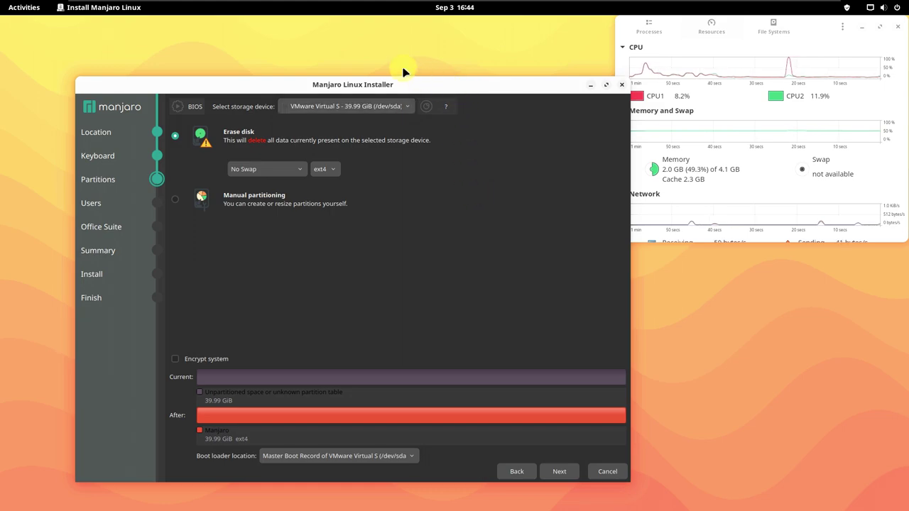
pyautogui.moveTo(473, 90); pyautogui.dragTo(431, 74)
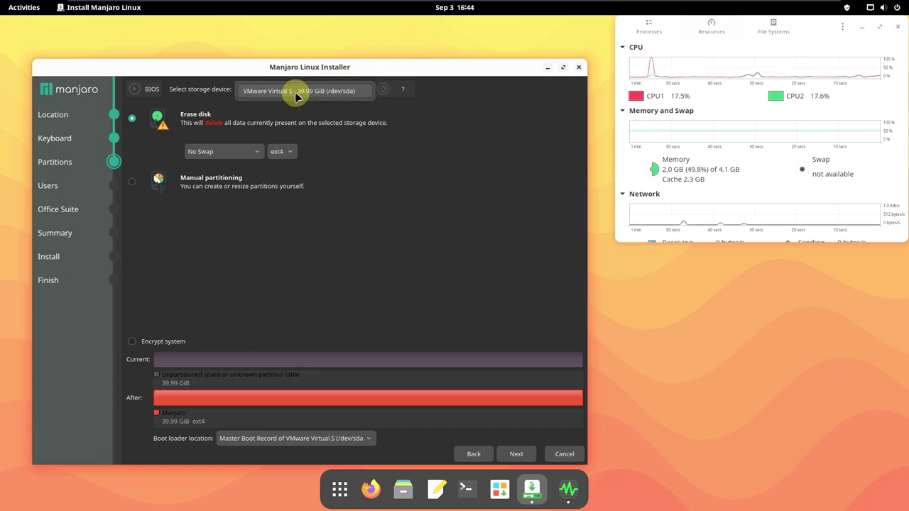
pyautogui.click(359, 89)
pyautogui.click(373, 116)
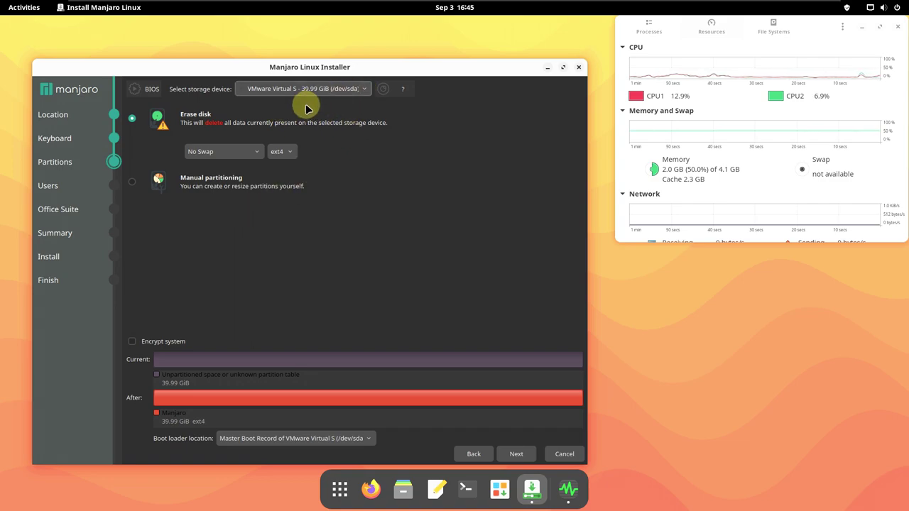
pyautogui.click(241, 156)
pyautogui.click(298, 155)
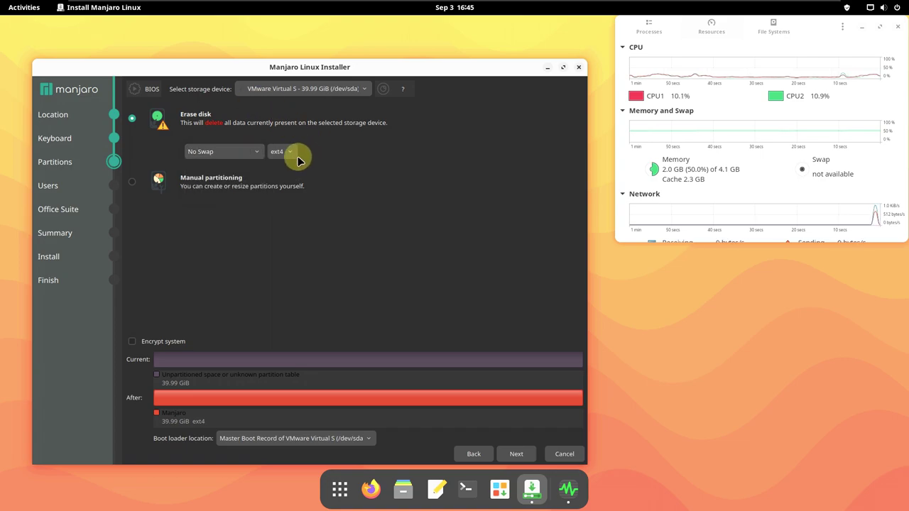
pyautogui.click(288, 152)
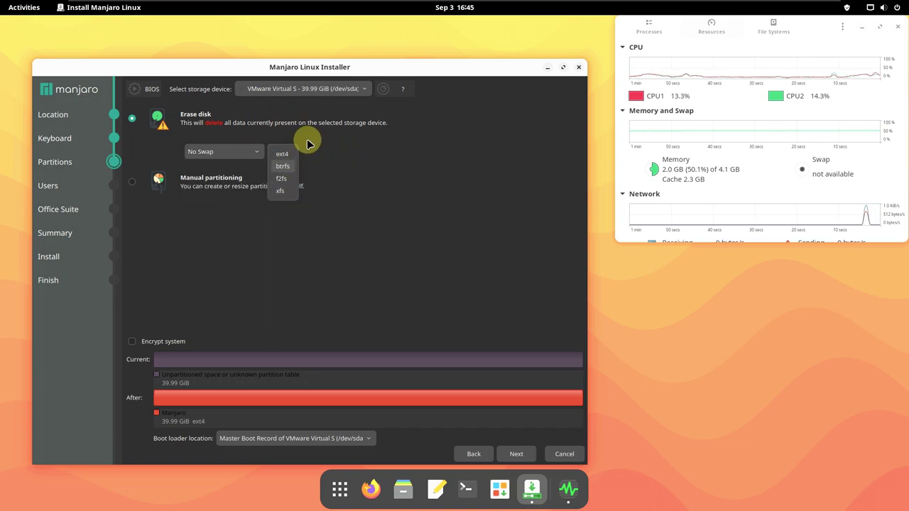
pyautogui.click(412, 165)
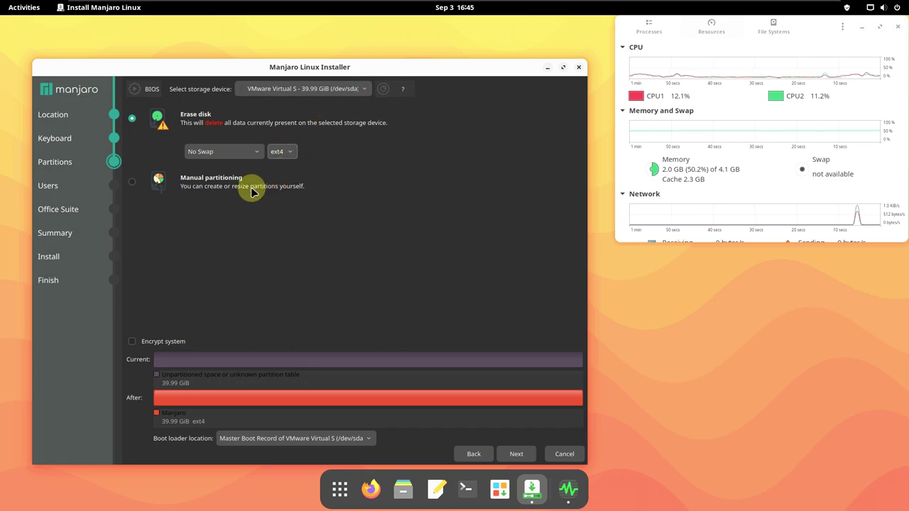
pyautogui.click(197, 178)
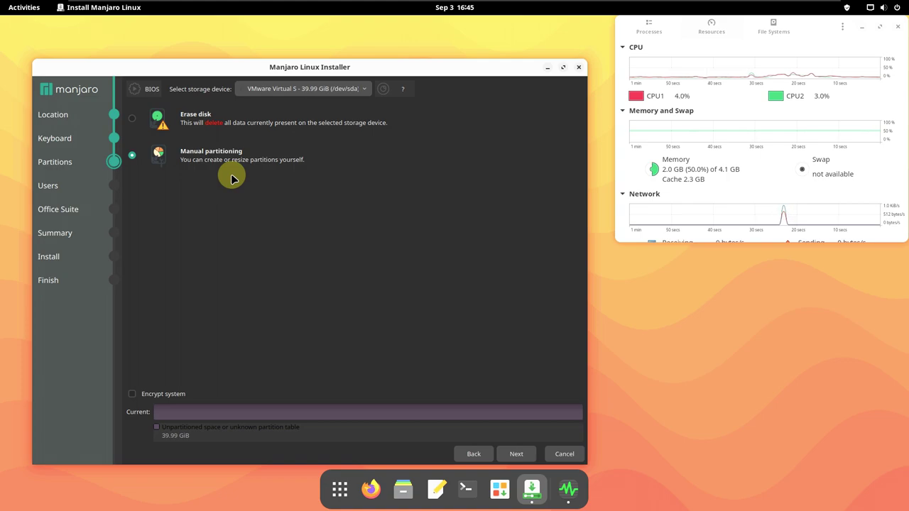
pyautogui.click(132, 118)
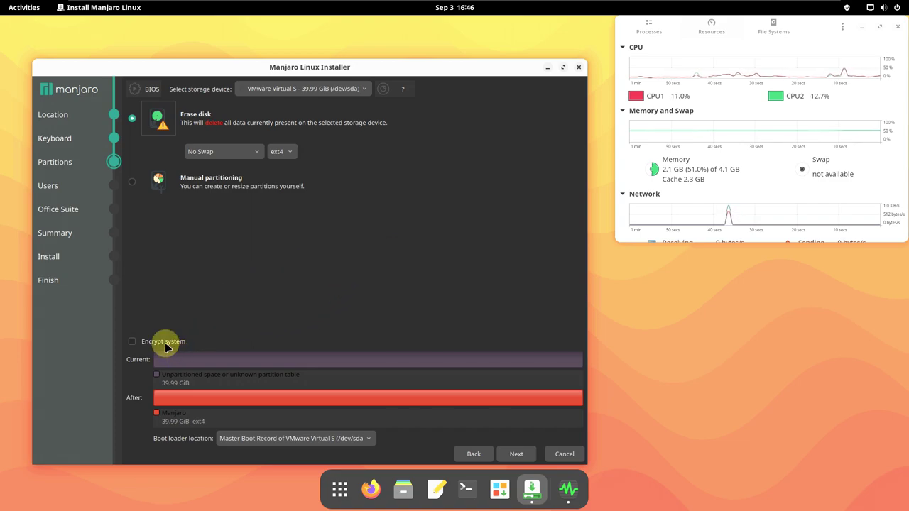
# - Leave encryption off, keep the boot loader on the Master Boot Record of VMware Virtual S, and continue
pyautogui.click(165, 344)
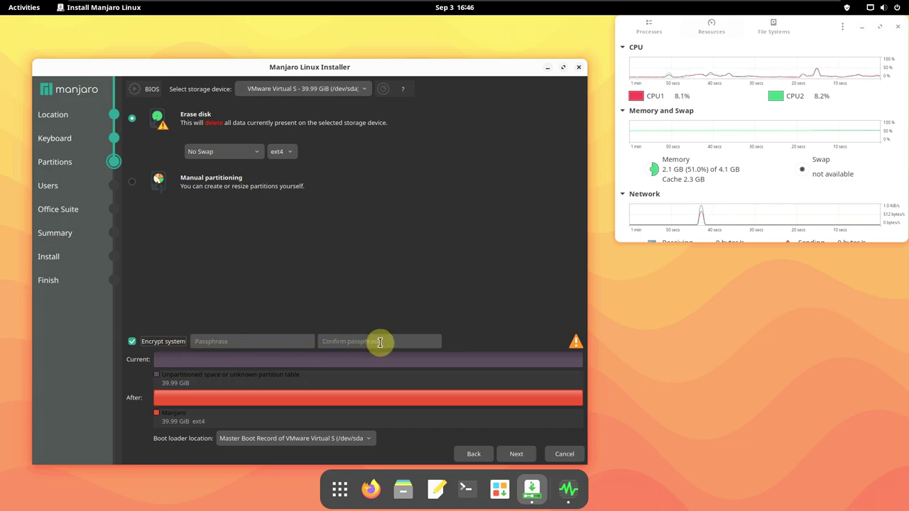
pyautogui.click(171, 344)
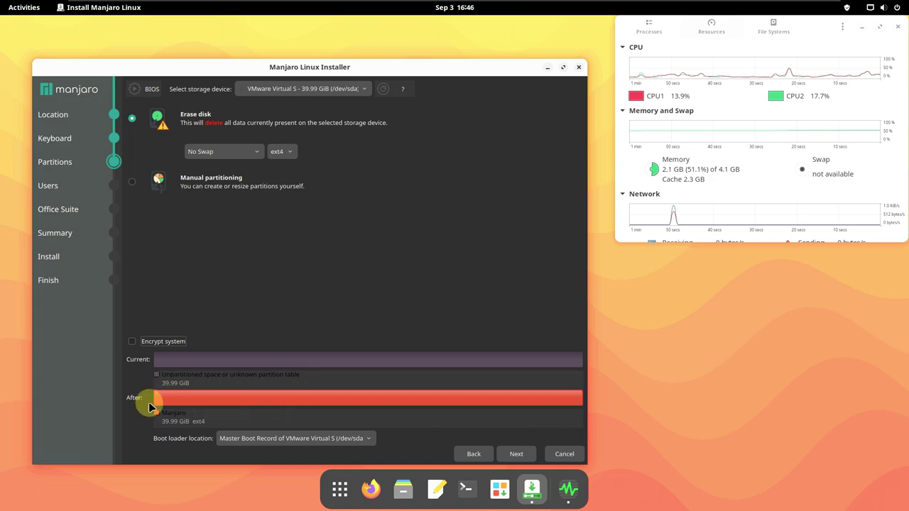
pyautogui.click(315, 439)
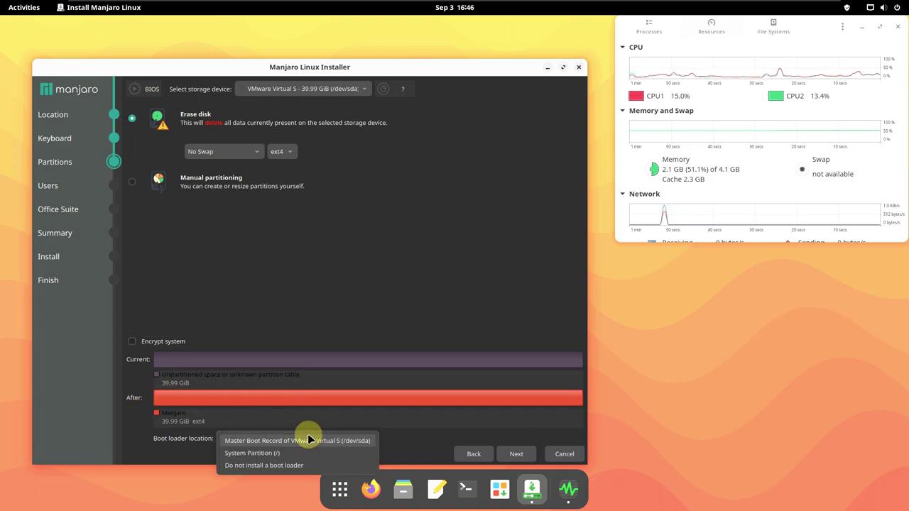
pyautogui.click(372, 297)
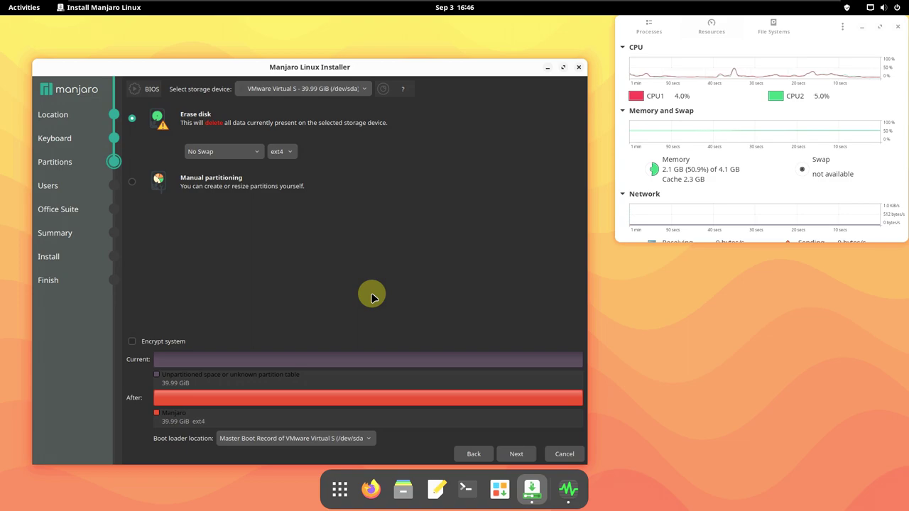
pyautogui.click(263, 438)
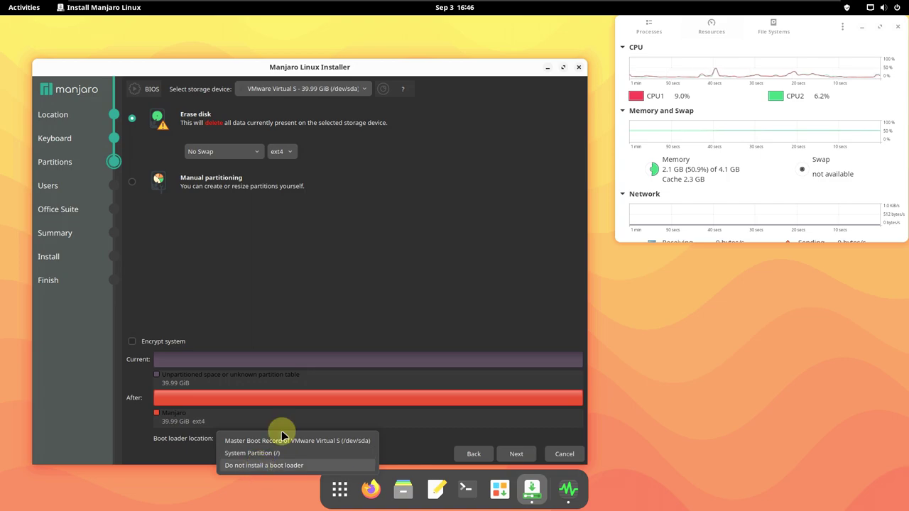
pyautogui.click(281, 439)
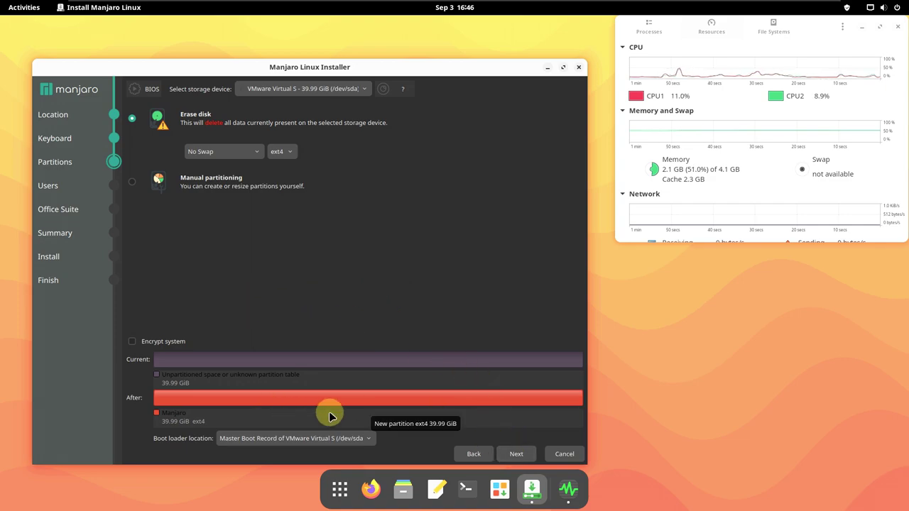
pyautogui.click(512, 454)
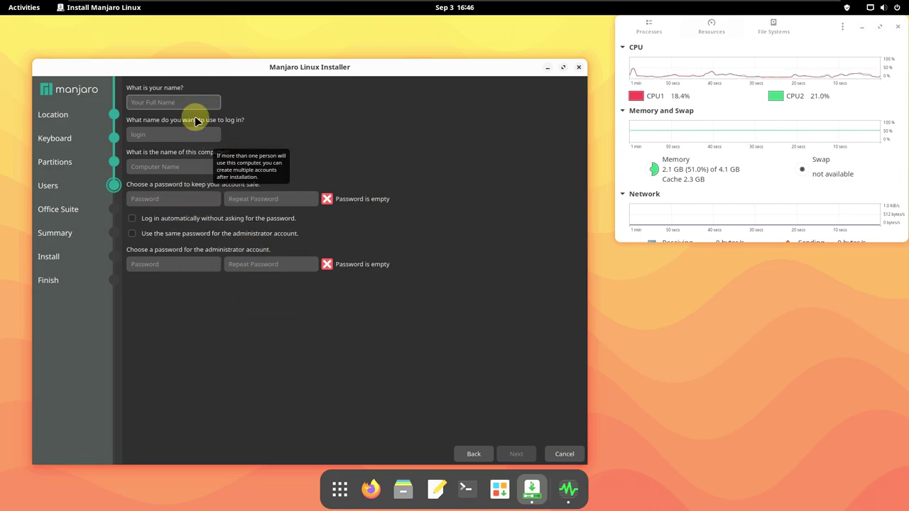
# - Type the user's full name and remove the auto-added suffix from the computer name
pyautogui.write('runboxing')
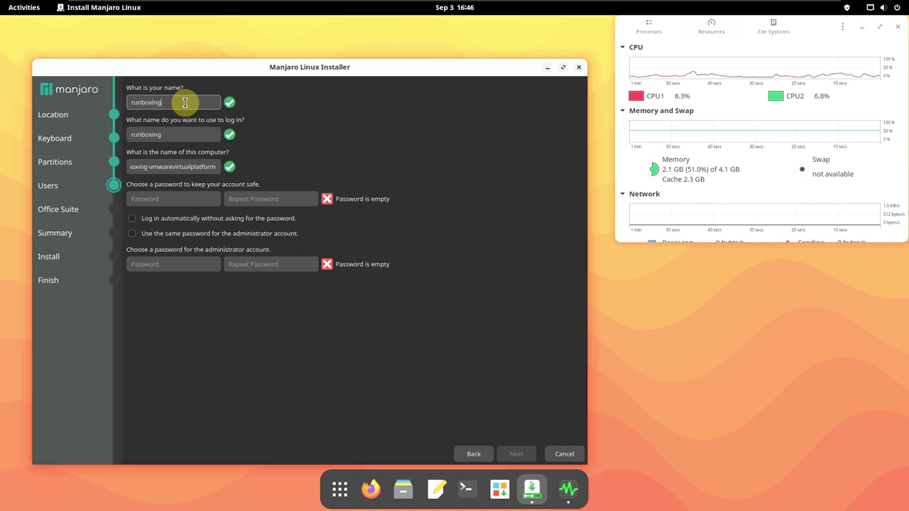
pyautogui.moveTo(147, 167); pyautogui.dragTo(234, 171)
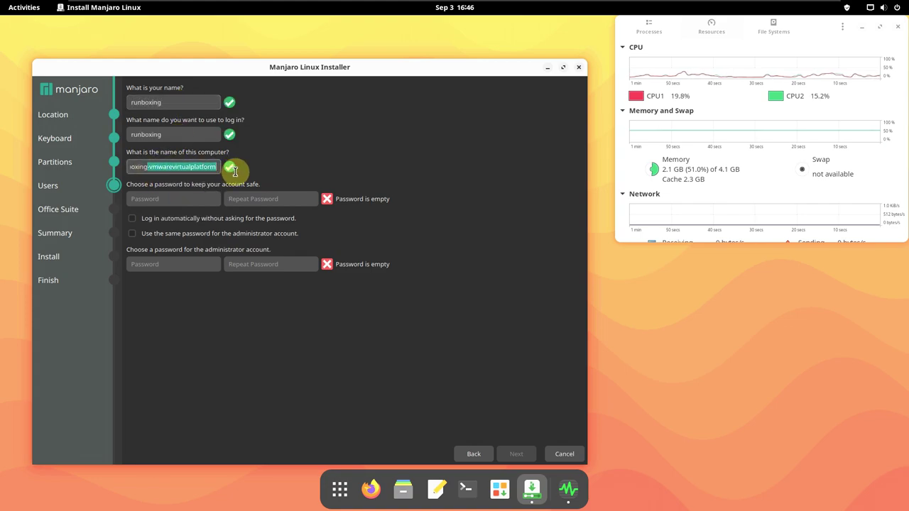
pyautogui.press('BackSpace')
# - Enter and repeat the account password, enable automatic login, and reuse the password for the administrator
pyautogui.click(187, 198)
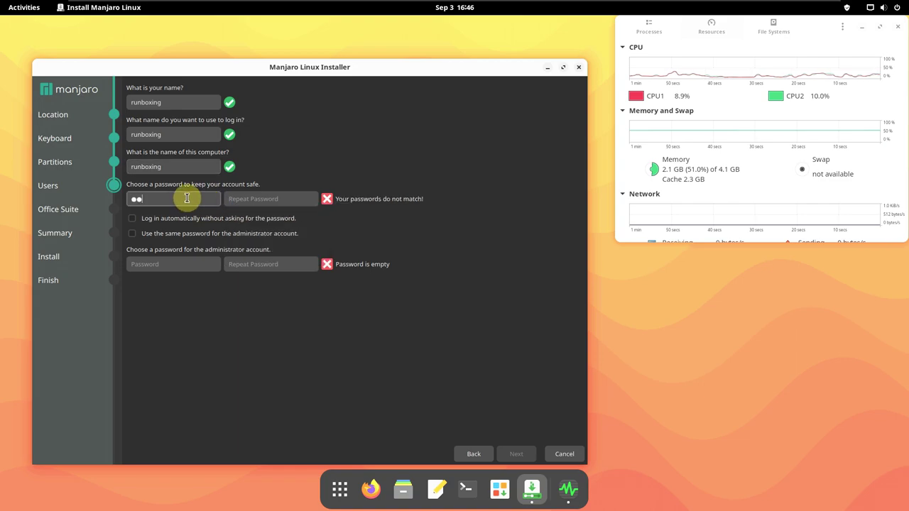
pyautogui.click(246, 201)
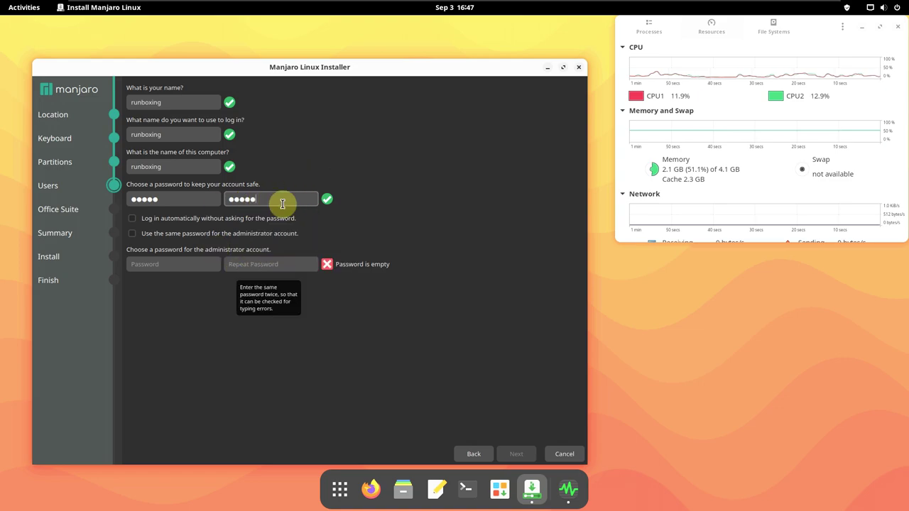
pyautogui.click(191, 218)
pyautogui.click(182, 235)
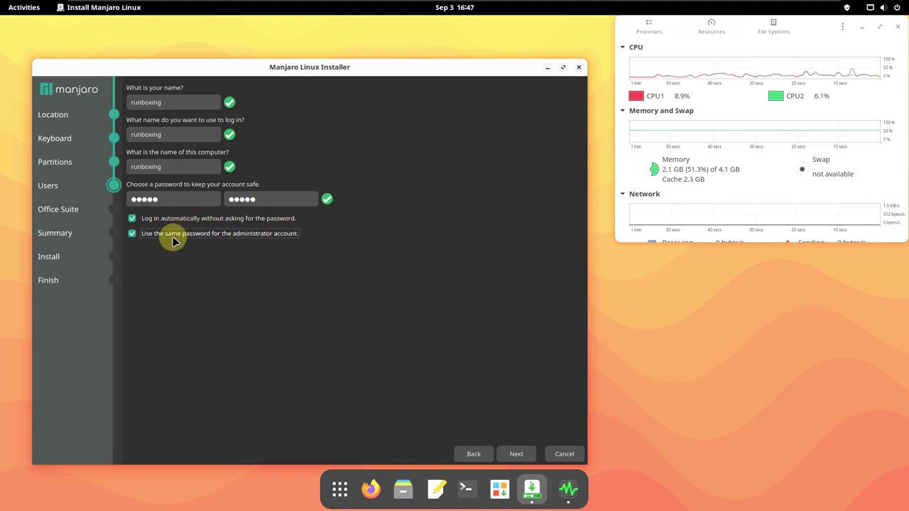
pyautogui.click(274, 237)
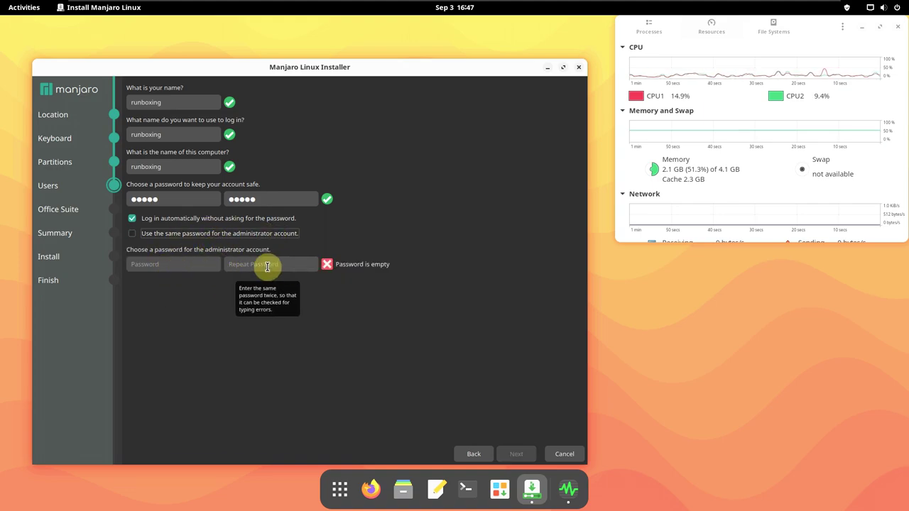
pyautogui.click(181, 234)
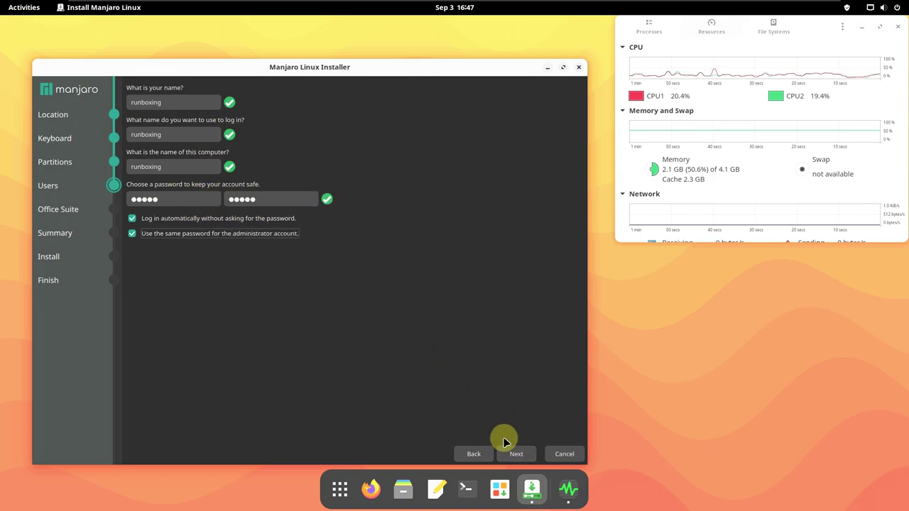
pyautogui.click(515, 454)
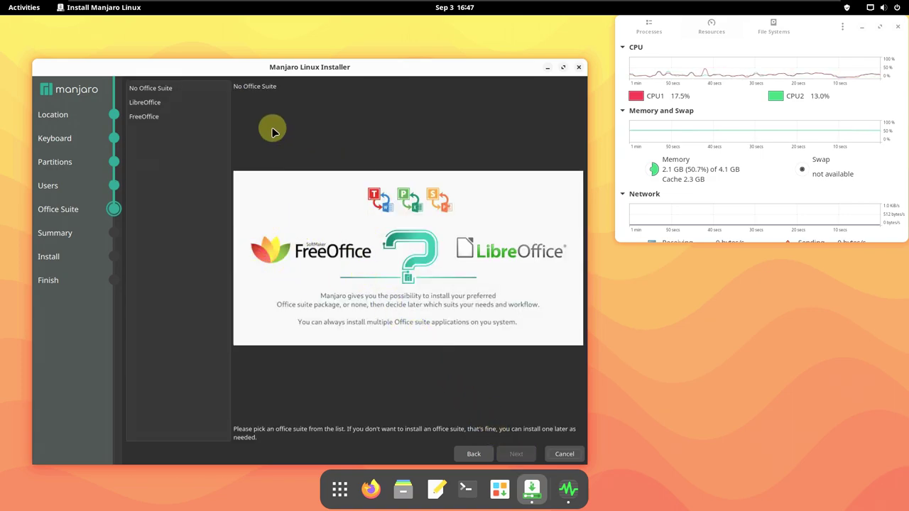
# - Choose LibreOffice as the office suite, review the Summary, then ask to quit the installer
pyautogui.click(155, 91)
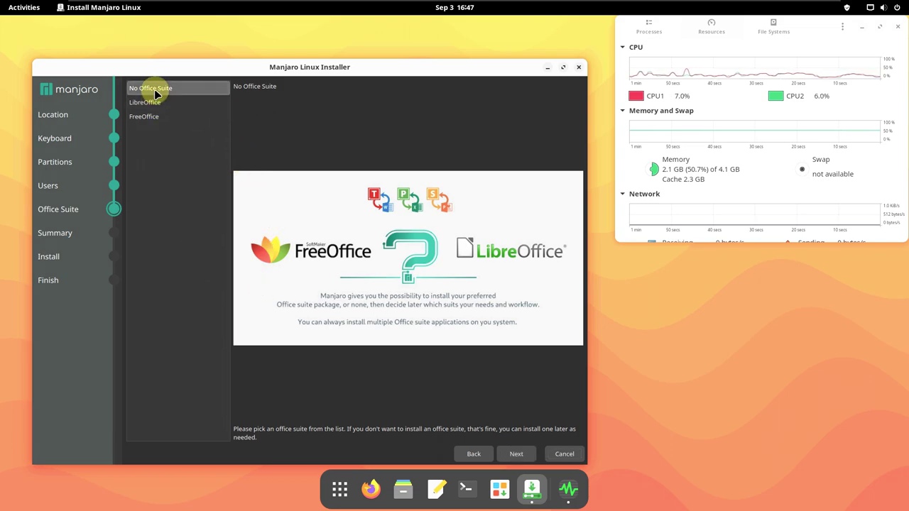
pyautogui.click(169, 102)
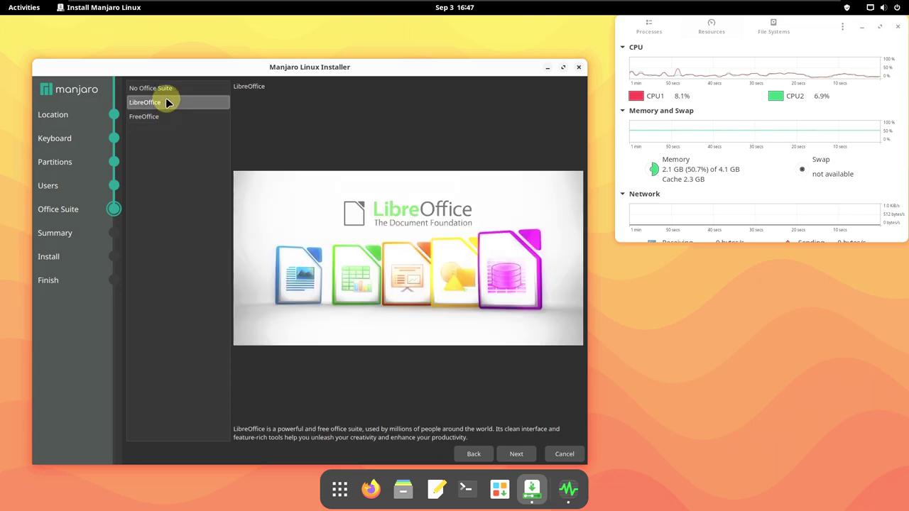
pyautogui.click(168, 121)
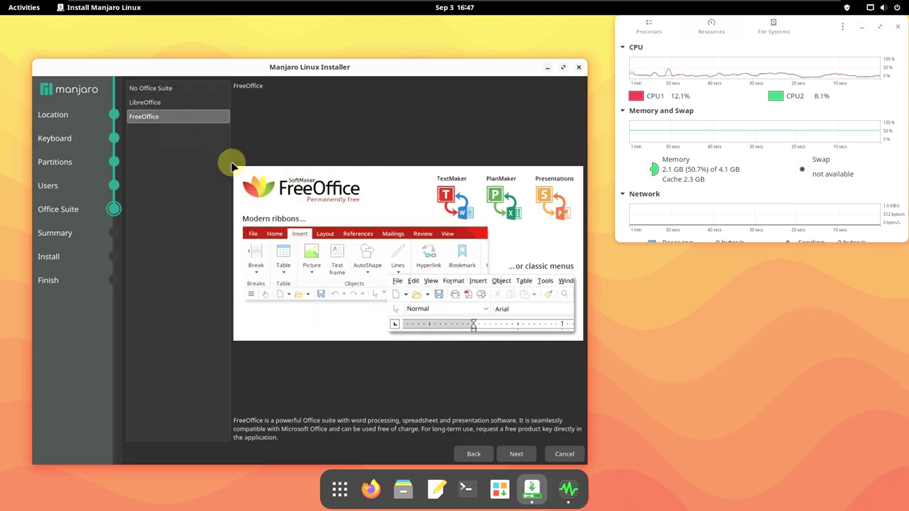
pyautogui.click(178, 102)
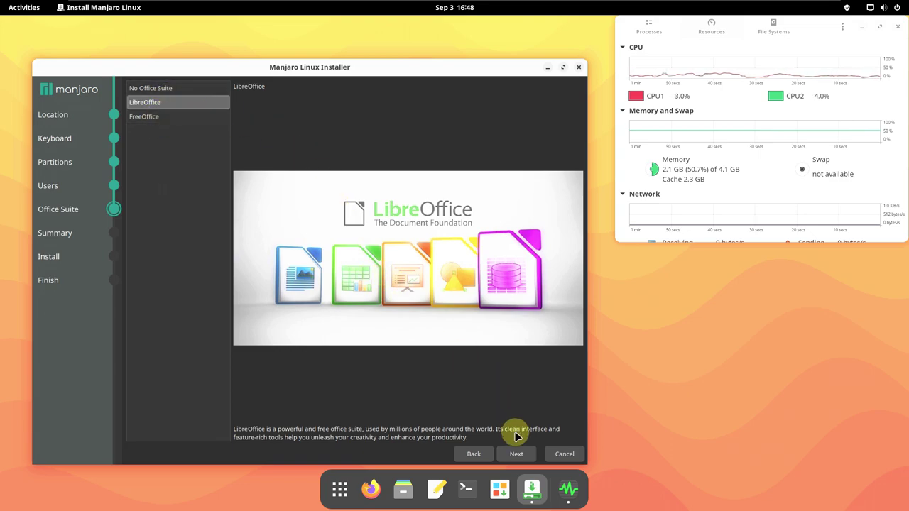
pyautogui.click(520, 453)
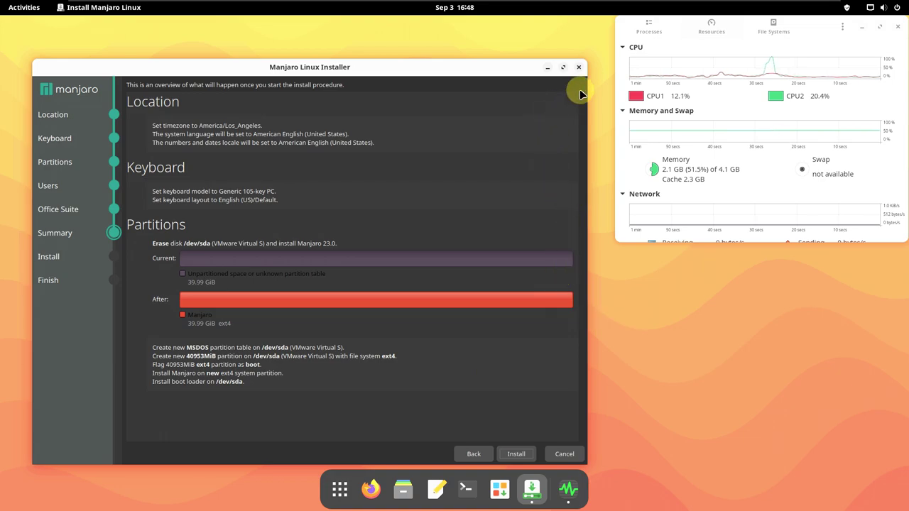
pyautogui.click(579, 67)
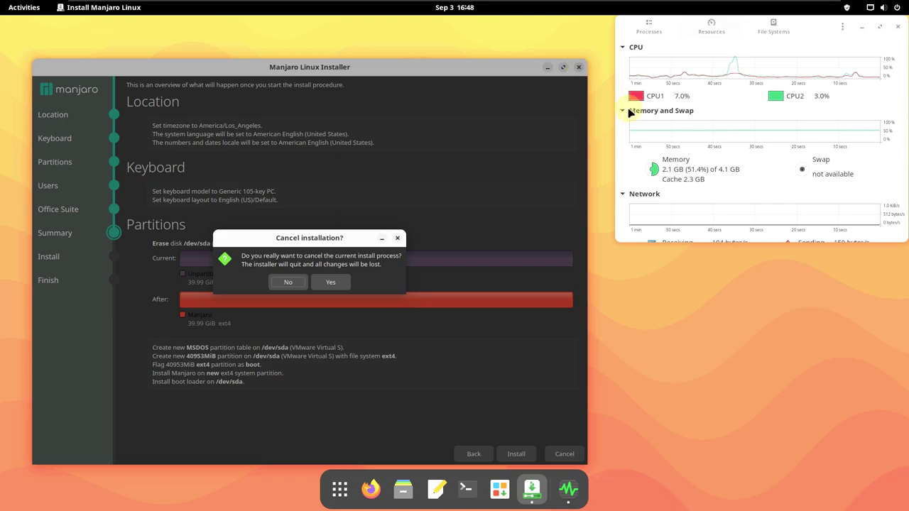
# - Confirm cancelling the installation with Yes
pyautogui.click(331, 282)
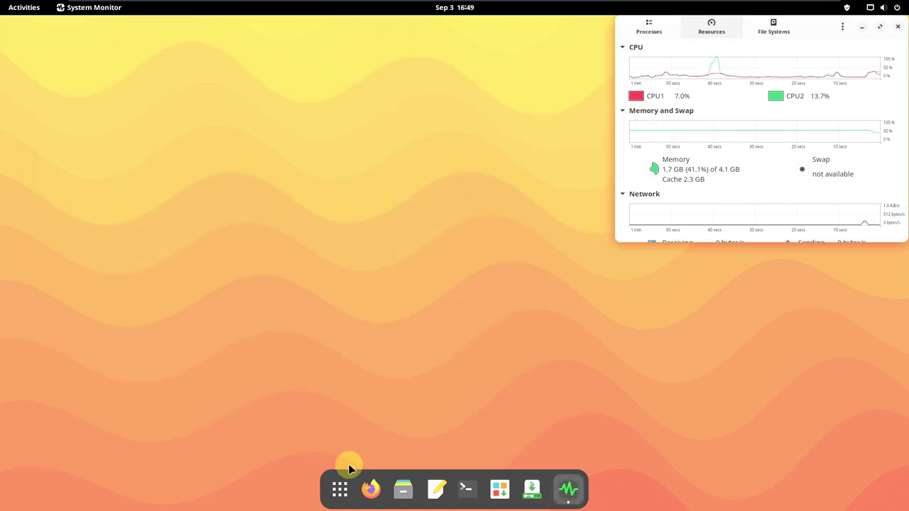
# - Browse the Accessories folder in the app grid and launch Weather
pyautogui.click(339, 488)
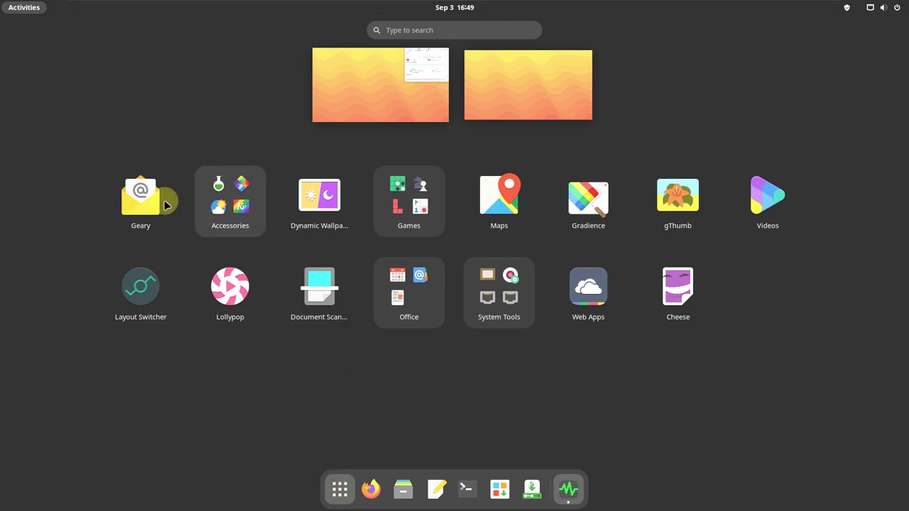
pyautogui.click(220, 211)
pyautogui.click(136, 360)
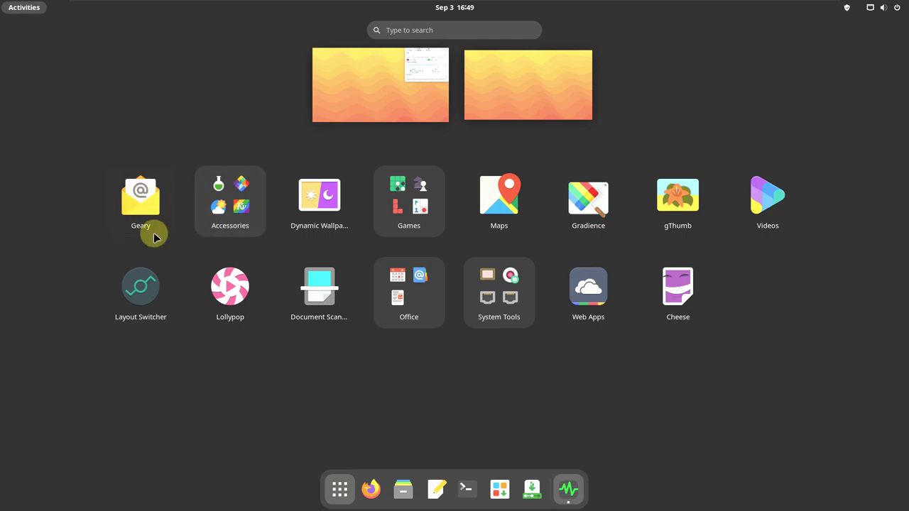
pyautogui.click(222, 222)
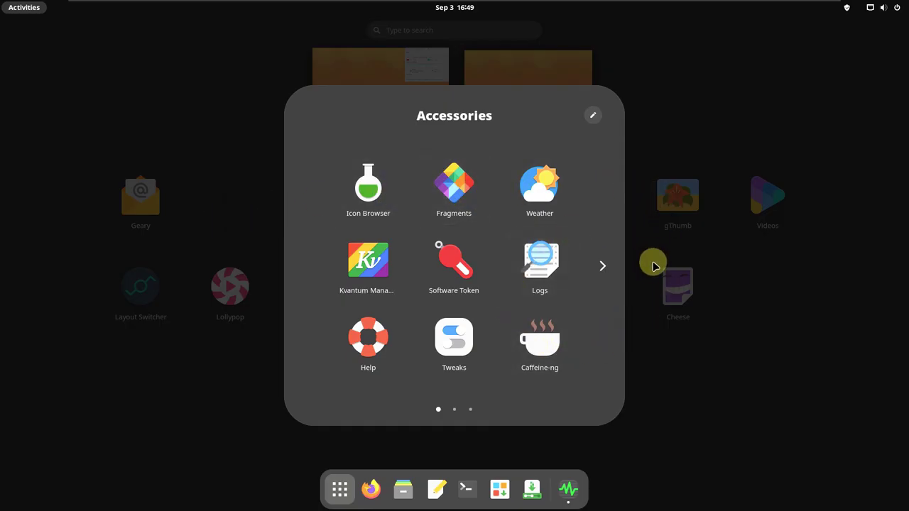
pyautogui.click(604, 268)
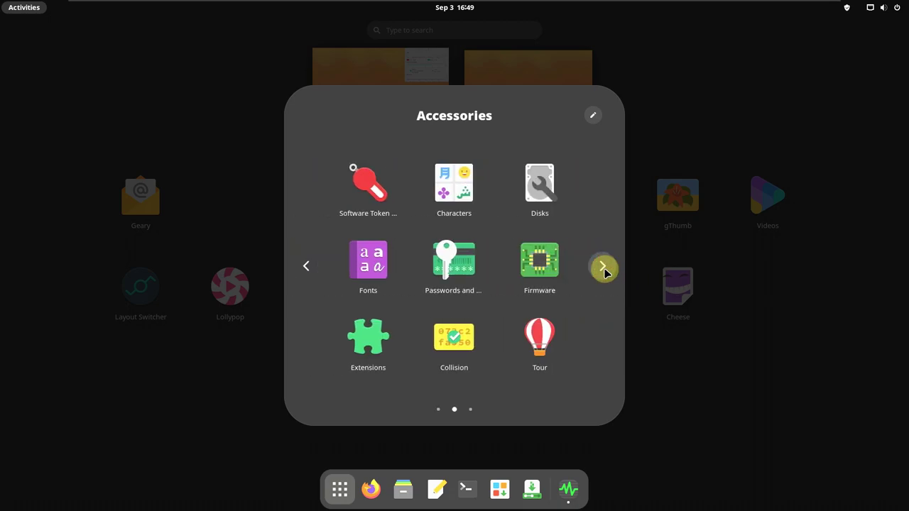
pyautogui.click(316, 265)
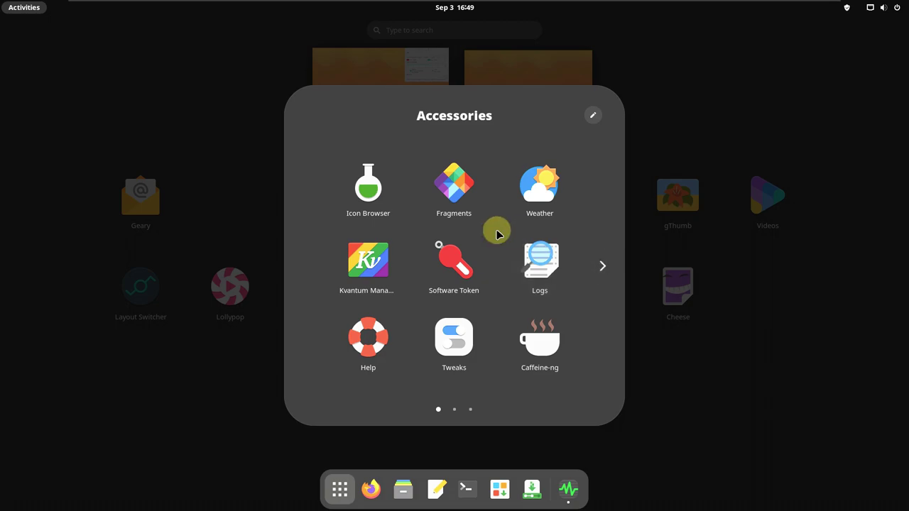
pyautogui.click(548, 192)
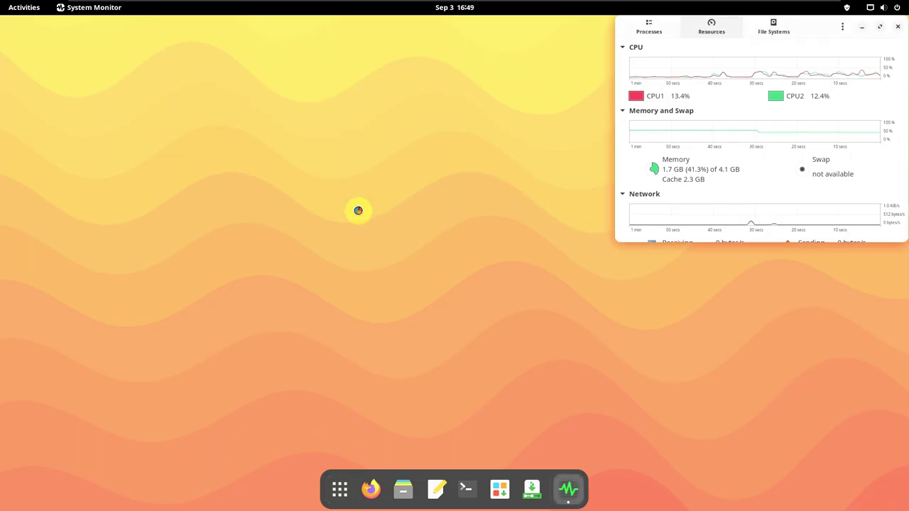
# - Launch Disks from the second page of the Accessories folder
pyautogui.click(40, 7)
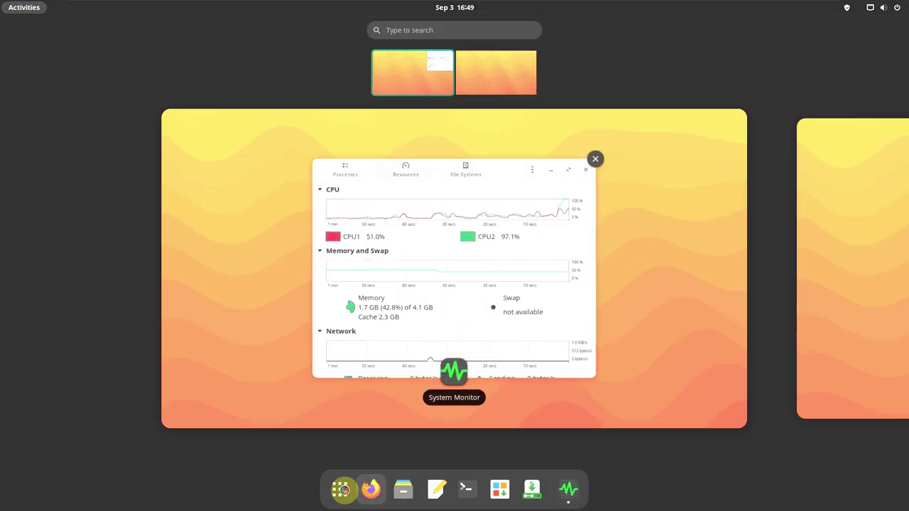
pyautogui.click(340, 486)
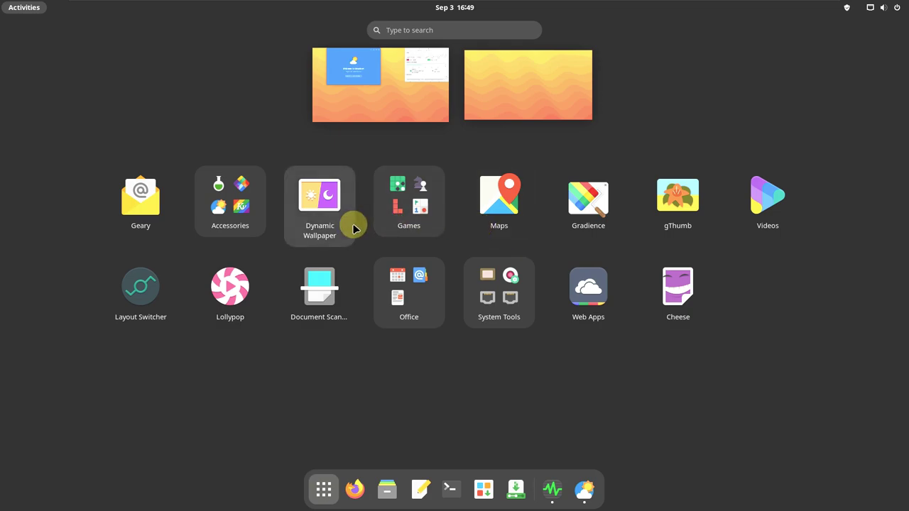
pyautogui.click(238, 196)
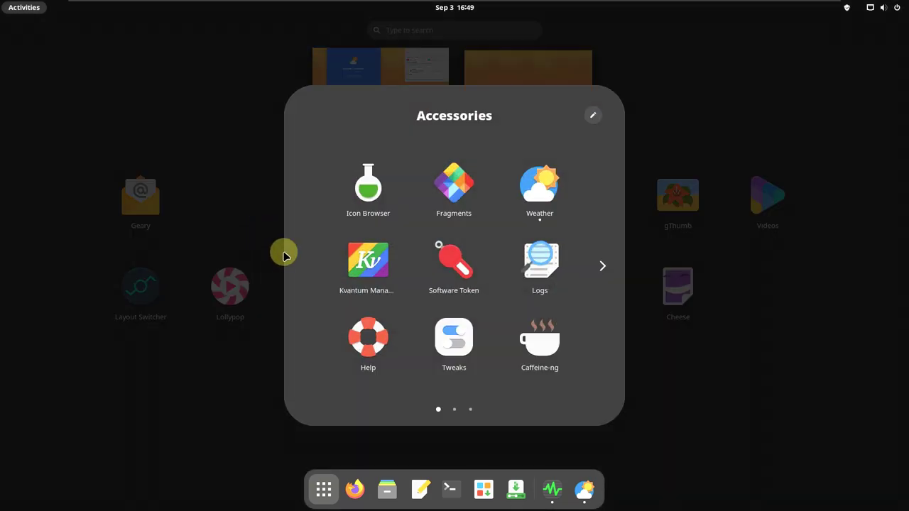
pyautogui.click(454, 409)
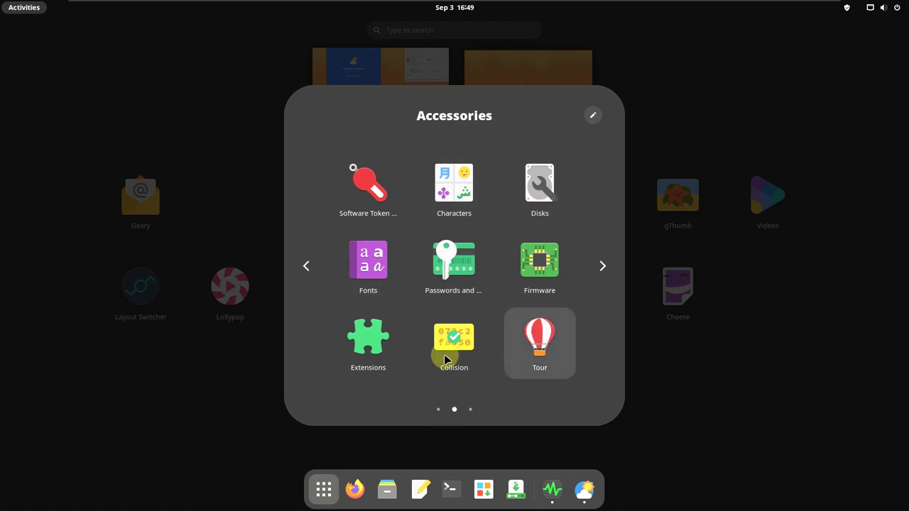
pyautogui.click(540, 206)
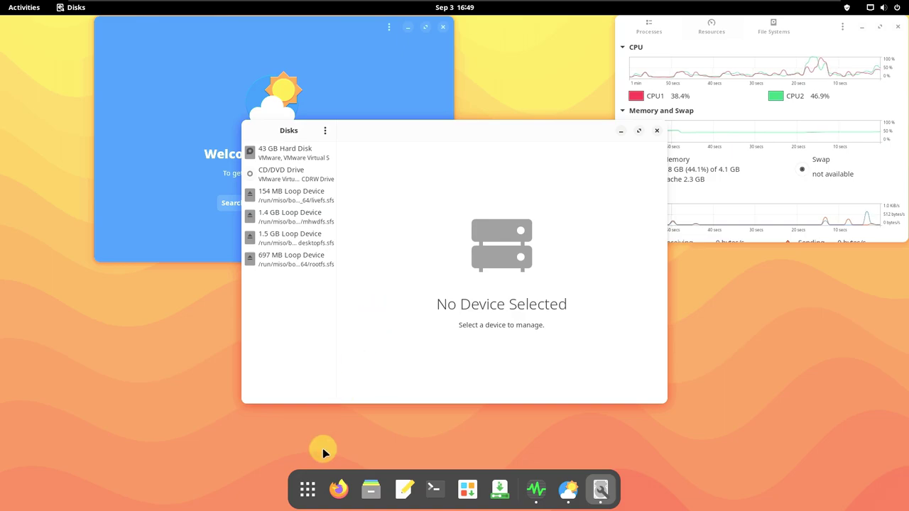
# - Reopen the Accessories folder, go to its last page, and launch Extensions
pyautogui.click(308, 488)
pyautogui.click(244, 217)
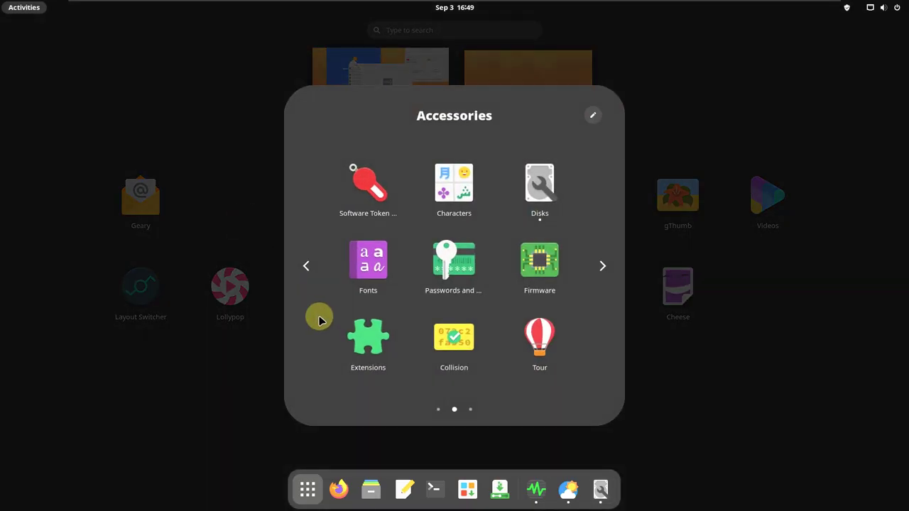
pyautogui.click(308, 489)
pyautogui.click(307, 489)
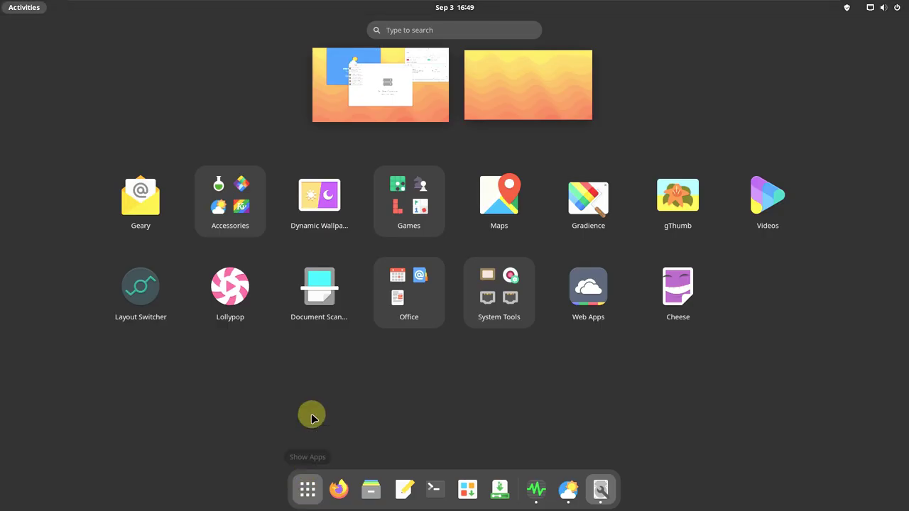
pyautogui.click(245, 205)
pyautogui.scroll(1, 497, 270)
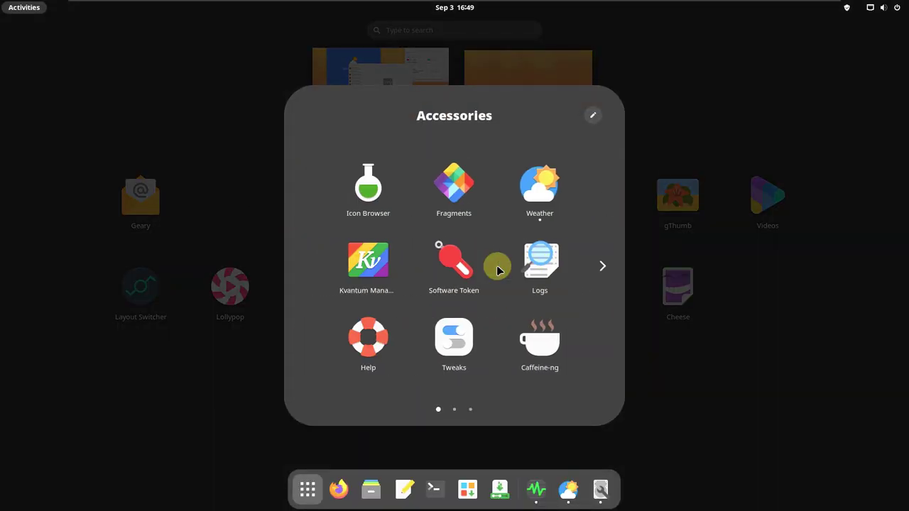
pyautogui.click(470, 410)
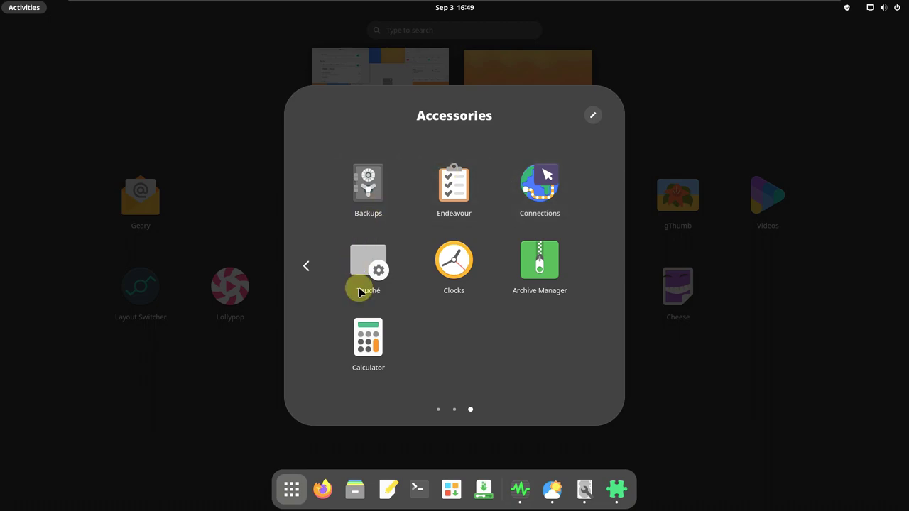
pyautogui.click(380, 338)
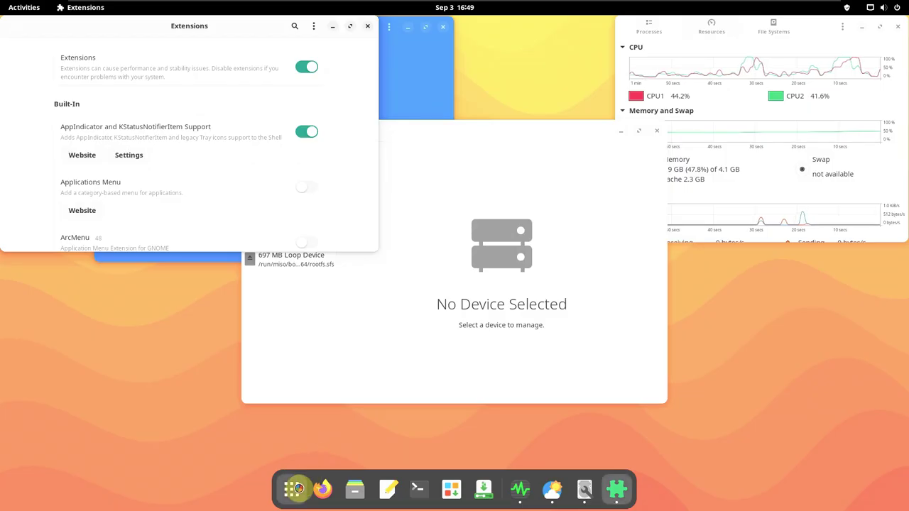
# - Launch Clocks and Connections from the Accessories folder
pyautogui.click(293, 488)
pyautogui.click(217, 218)
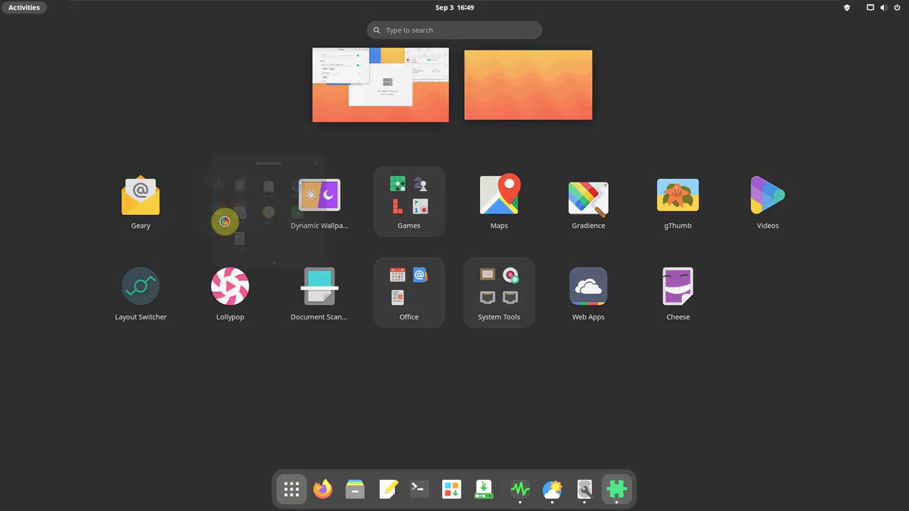
pyautogui.click(460, 280)
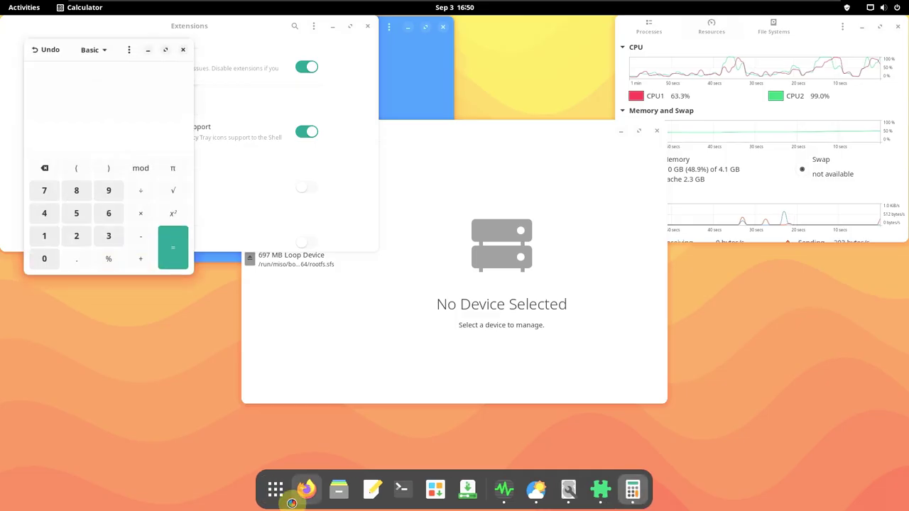
pyautogui.click(274, 489)
pyautogui.click(229, 201)
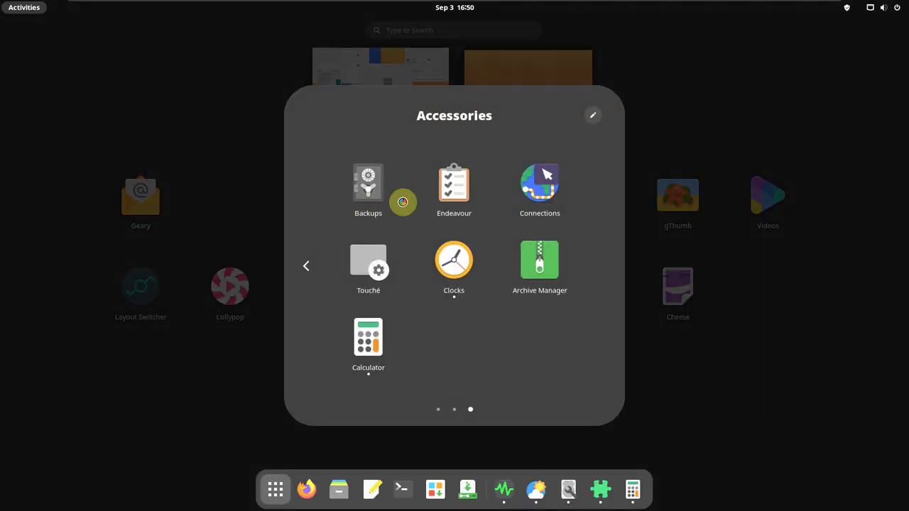
pyautogui.click(540, 187)
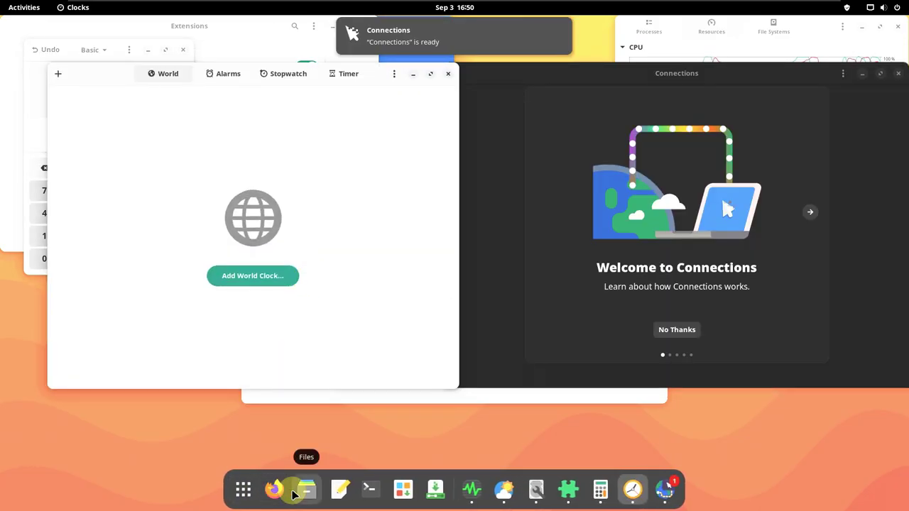
# - Launch Files and gedit from the dock, then Dynamic Wallpaper from the app grid
pyautogui.click(295, 492)
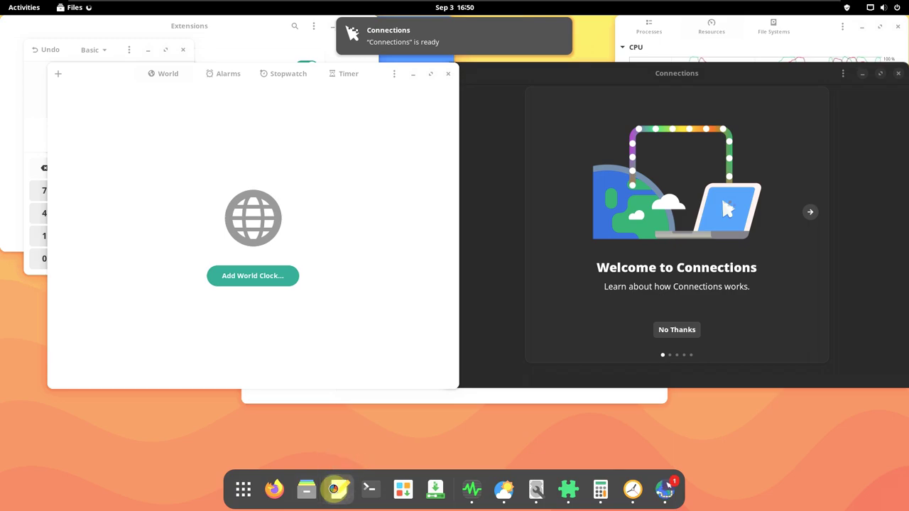
pyautogui.click(336, 488)
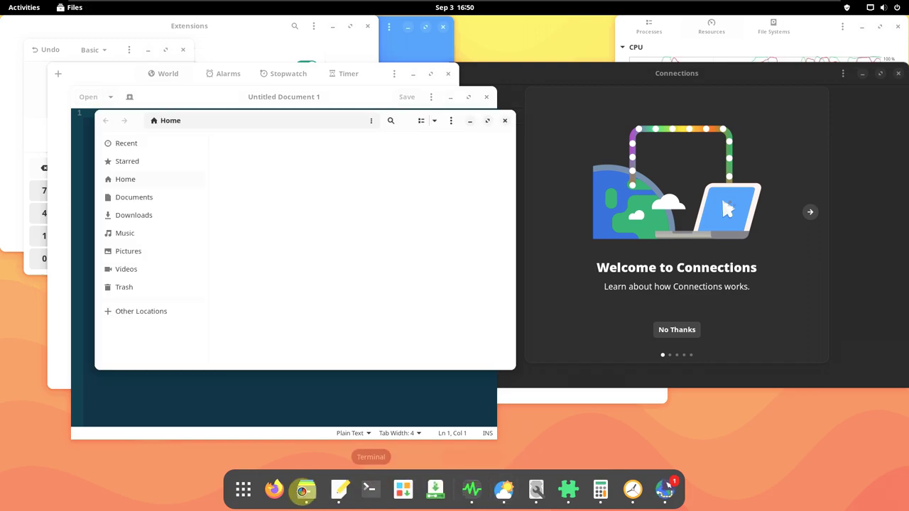
pyautogui.click(251, 491)
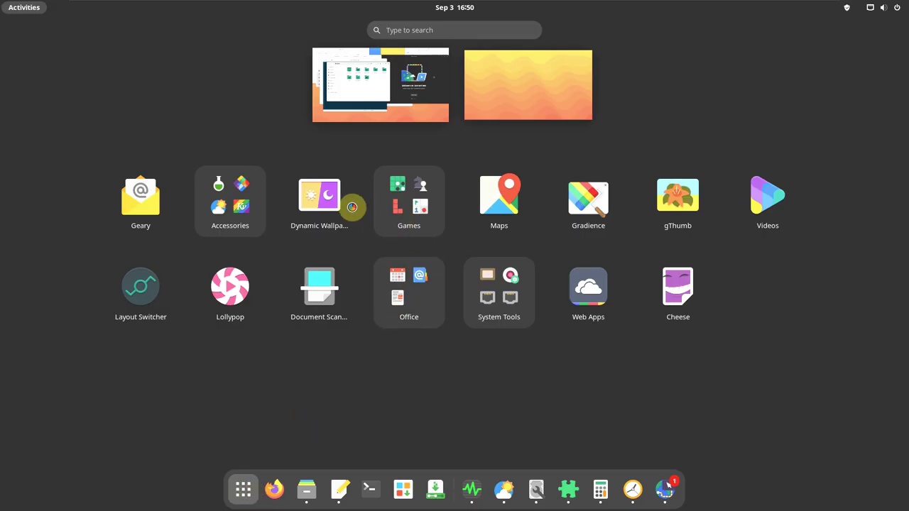
pyautogui.click(335, 206)
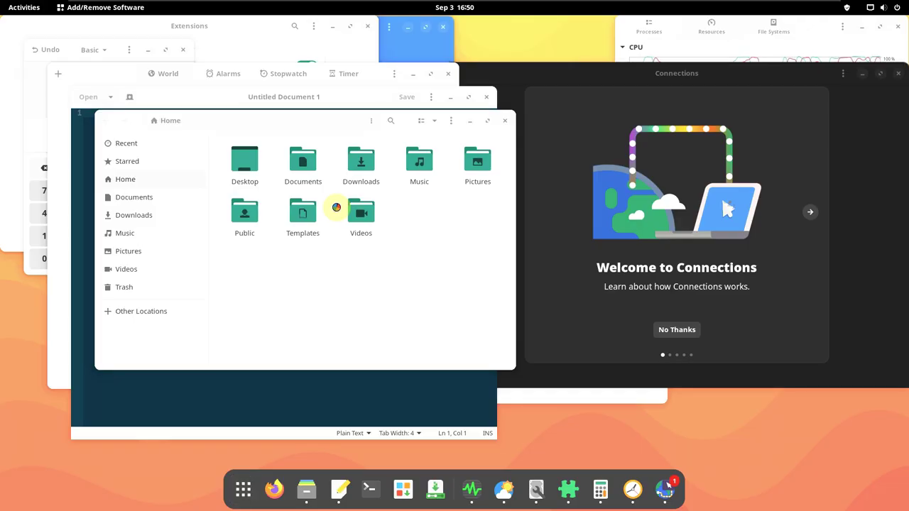
# - Glance into the Games folder, then launch Maps from the app grid
pyautogui.click(242, 495)
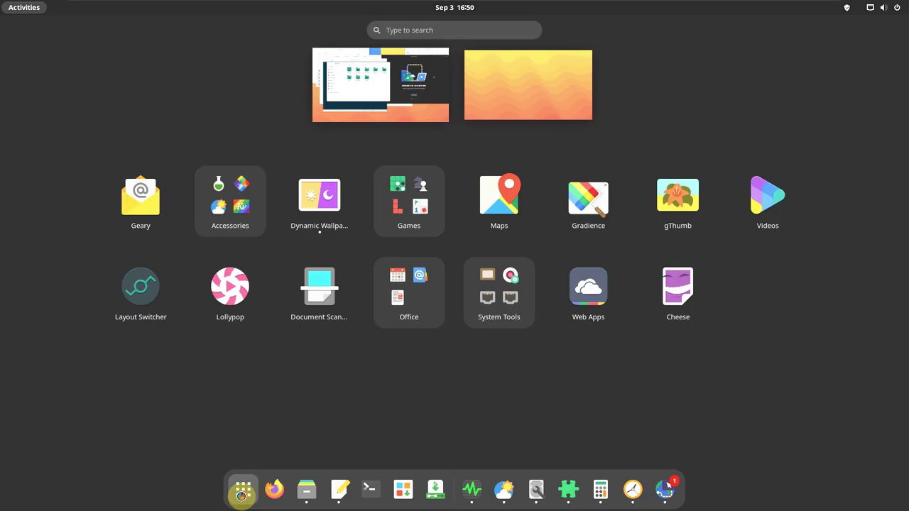
pyautogui.click(405, 208)
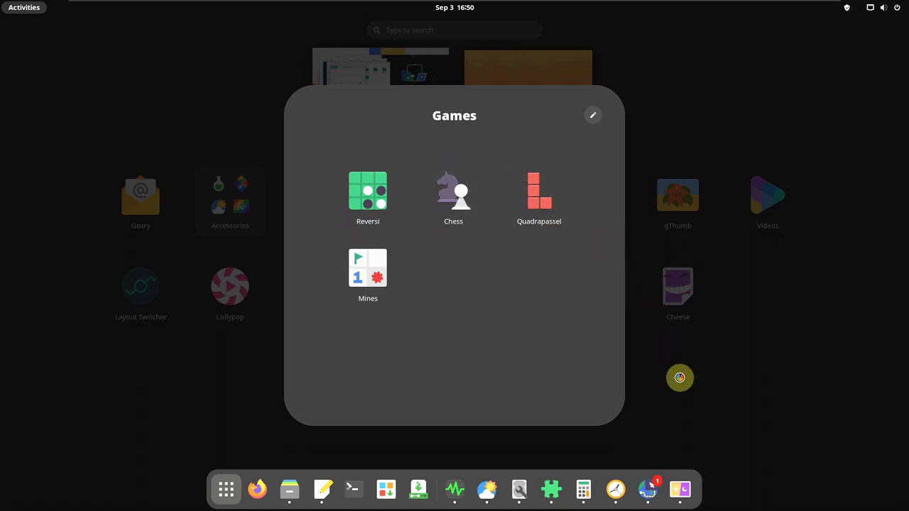
pyautogui.click(679, 377)
pyautogui.click(226, 489)
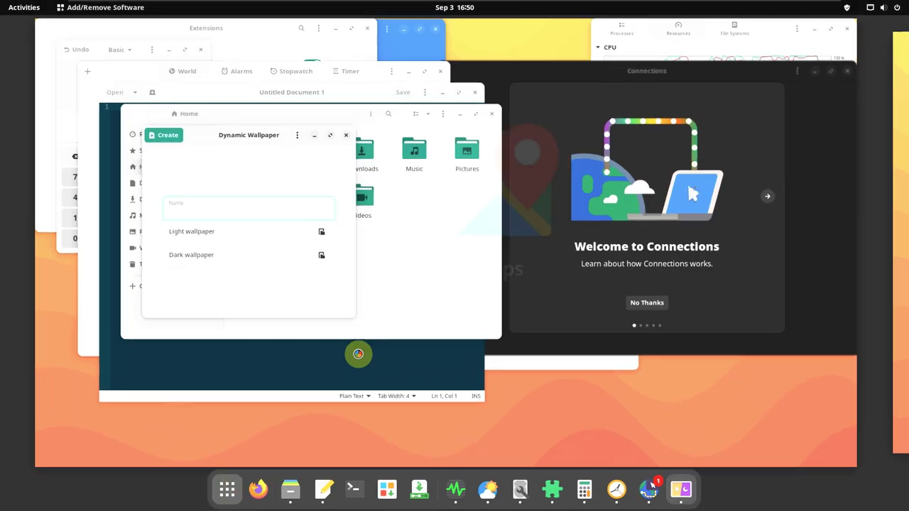
pyautogui.click(217, 489)
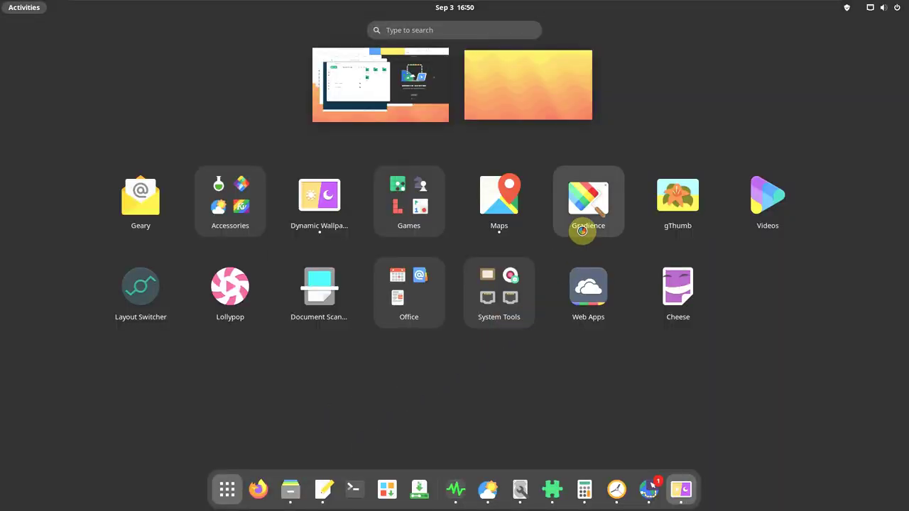
pyautogui.click(441, 337)
# - Launch gThumb from the app grid
pyautogui.click(228, 489)
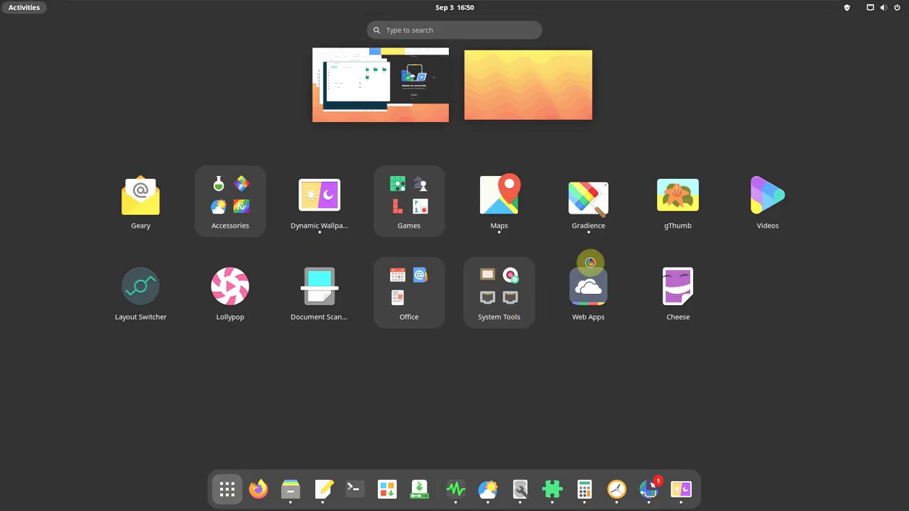
pyautogui.click(228, 489)
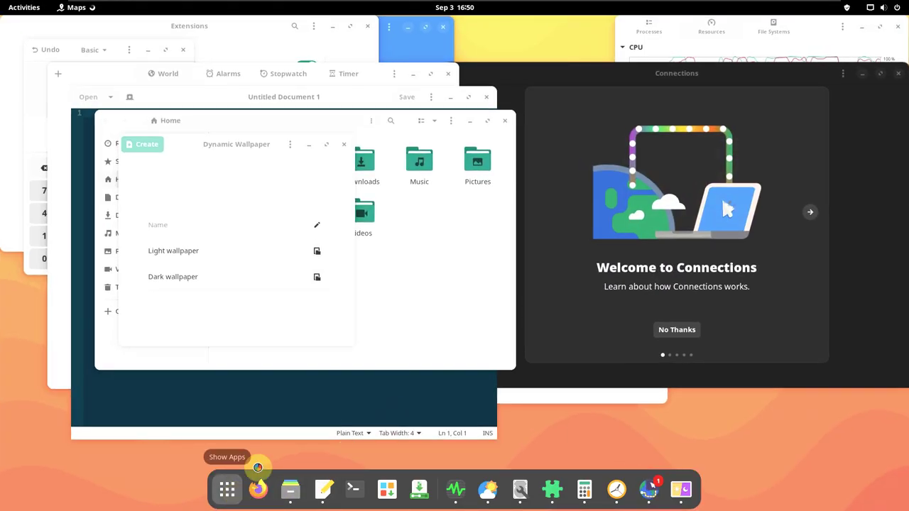
pyautogui.click(227, 488)
pyautogui.click(210, 477)
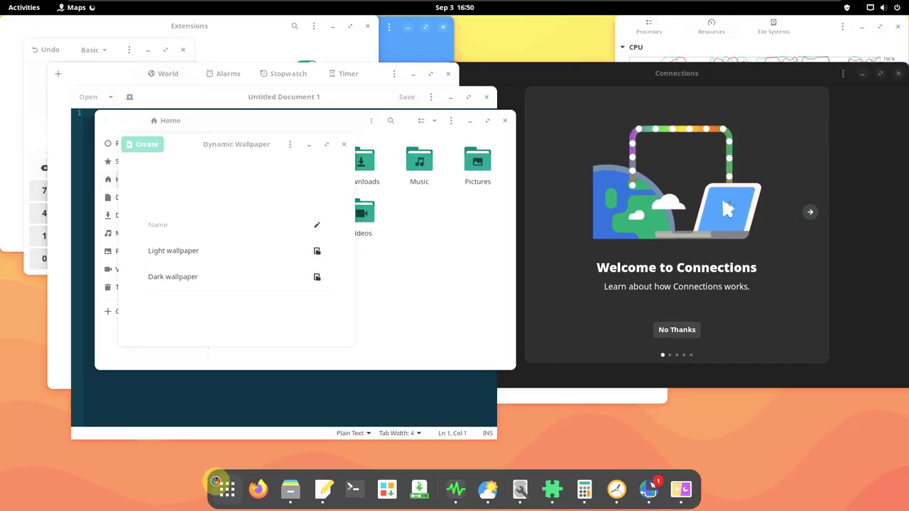
pyautogui.click(216, 483)
pyautogui.click(130, 318)
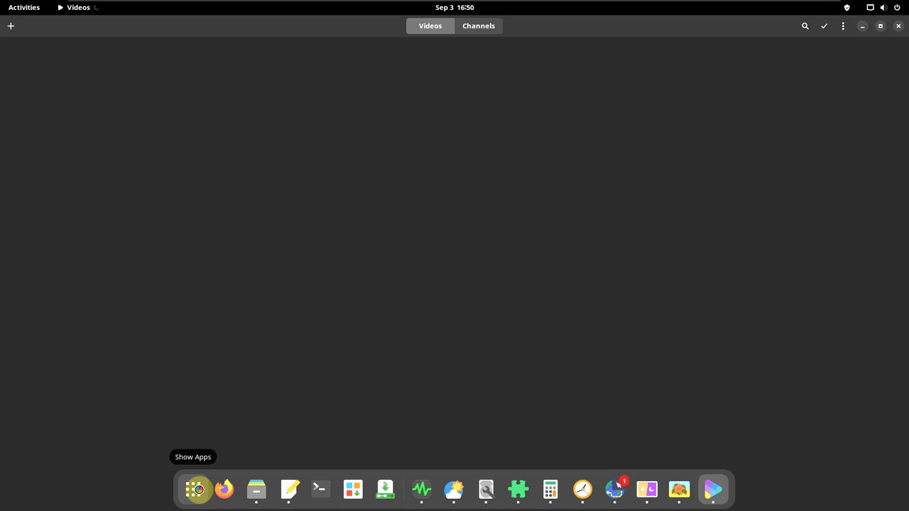
# - Launch Document Scanner and Lollypop from the app grid, then show the window overview
pyautogui.click(197, 489)
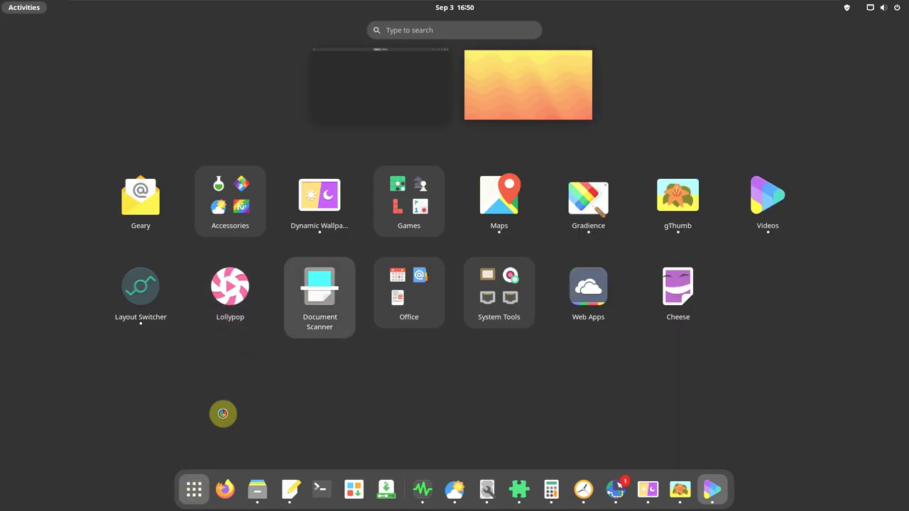
pyautogui.click(179, 488)
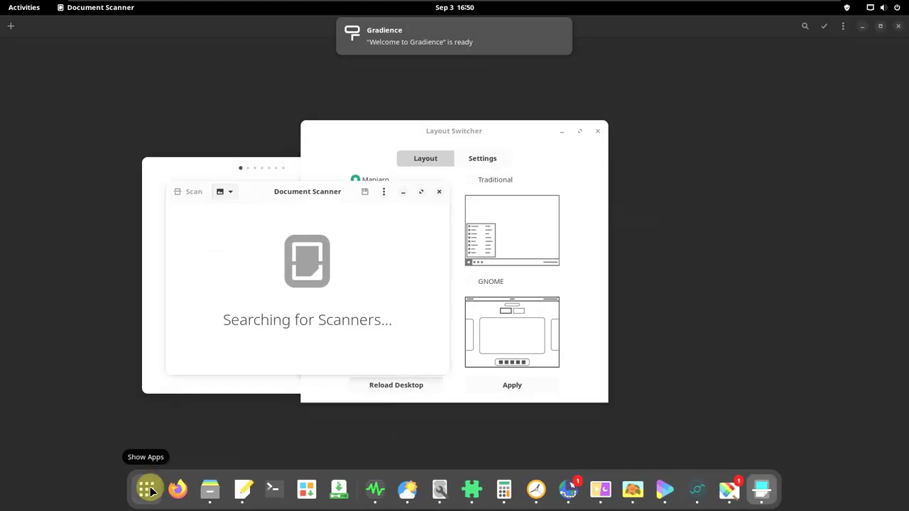
pyautogui.press('super+a')
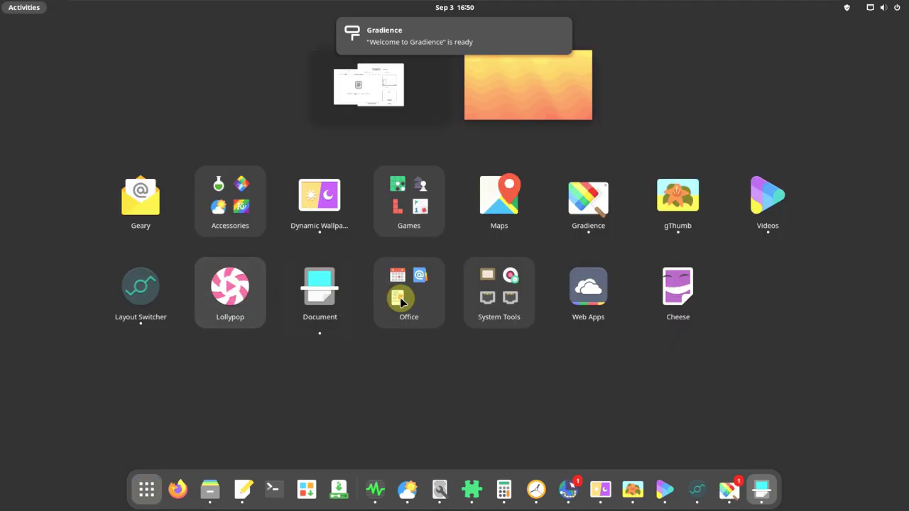
pyautogui.click(225, 302)
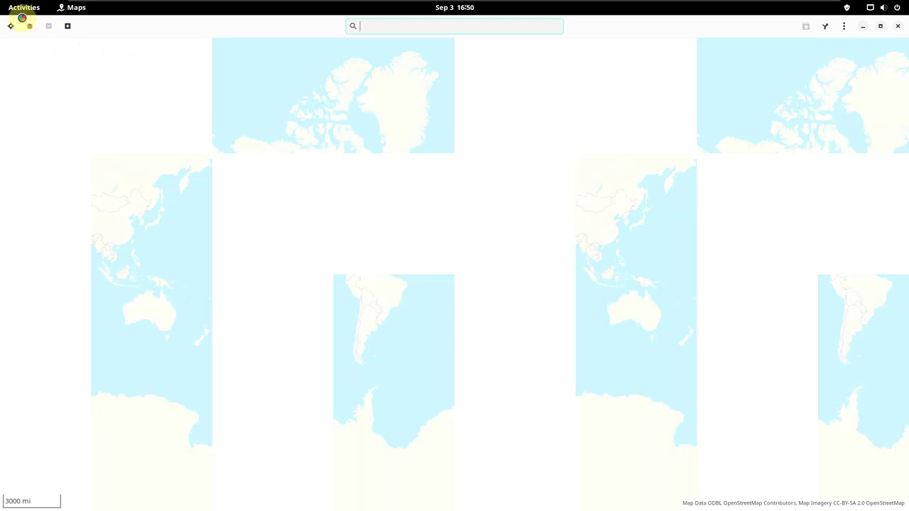
pyautogui.click(20, 7)
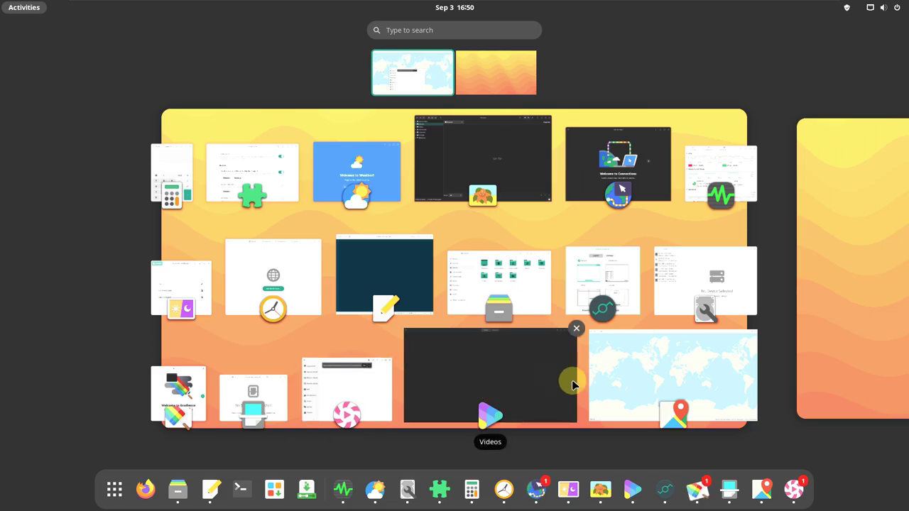
# - Switch to the empty second workspace and launch Calendar from the Office folder
pyautogui.click(890, 324)
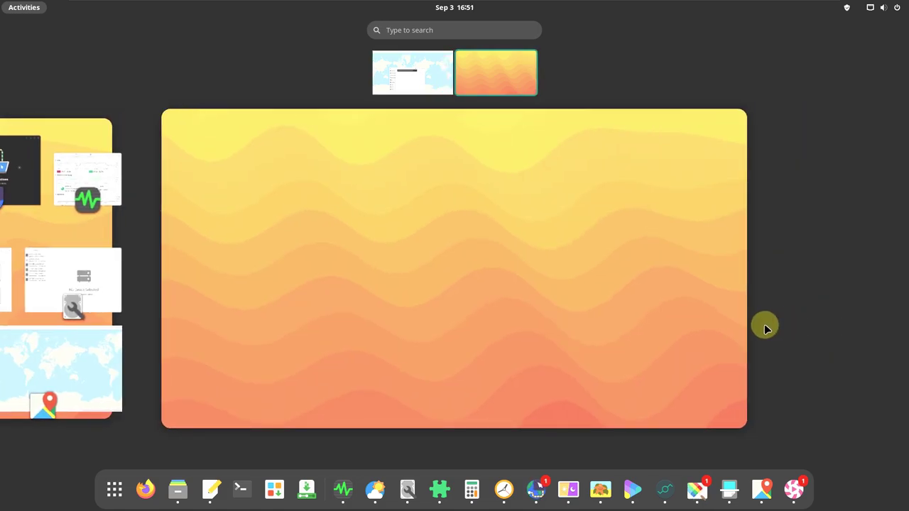
pyautogui.click(510, 341)
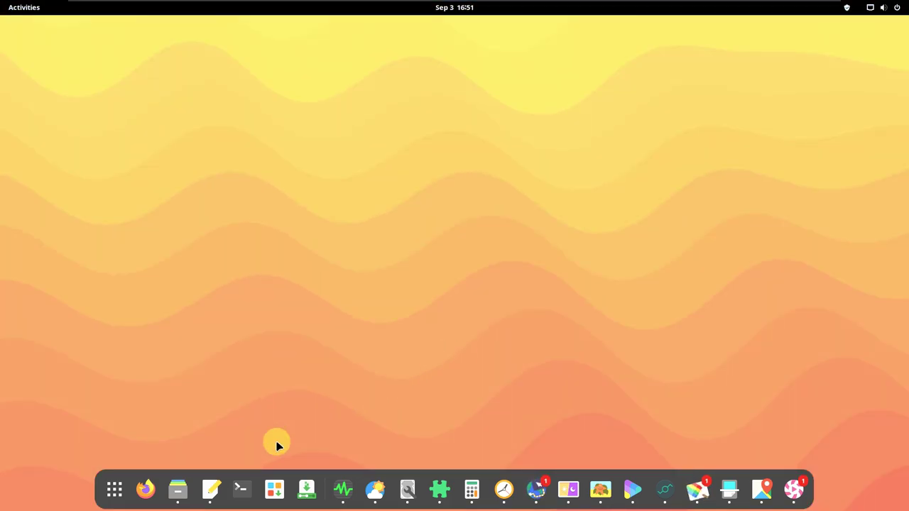
pyautogui.click(114, 489)
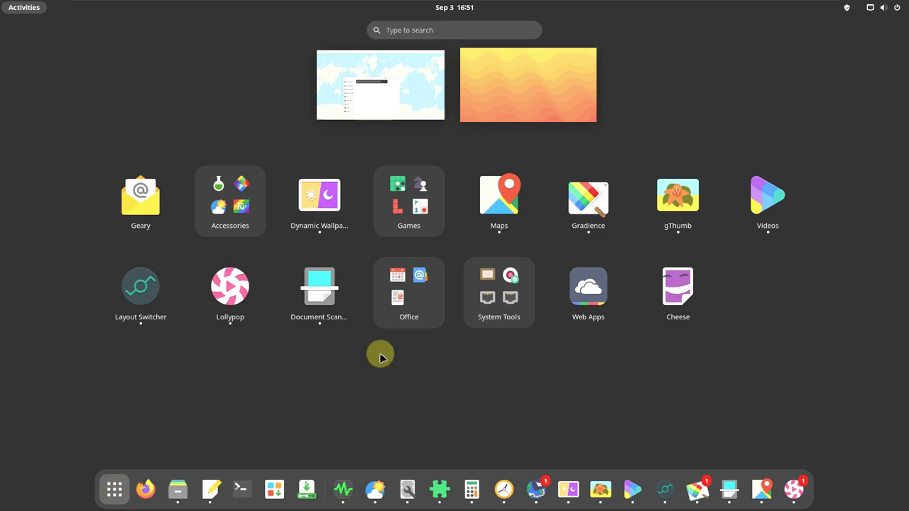
pyautogui.click(414, 299)
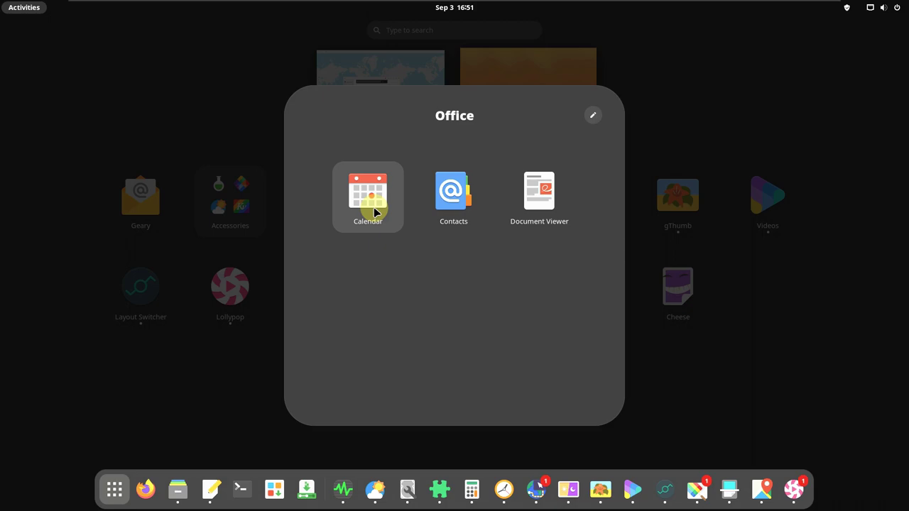
pyautogui.press('Return')
# - Launch Document Viewer and another Office app, ending back at the app grid
pyautogui.click(114, 489)
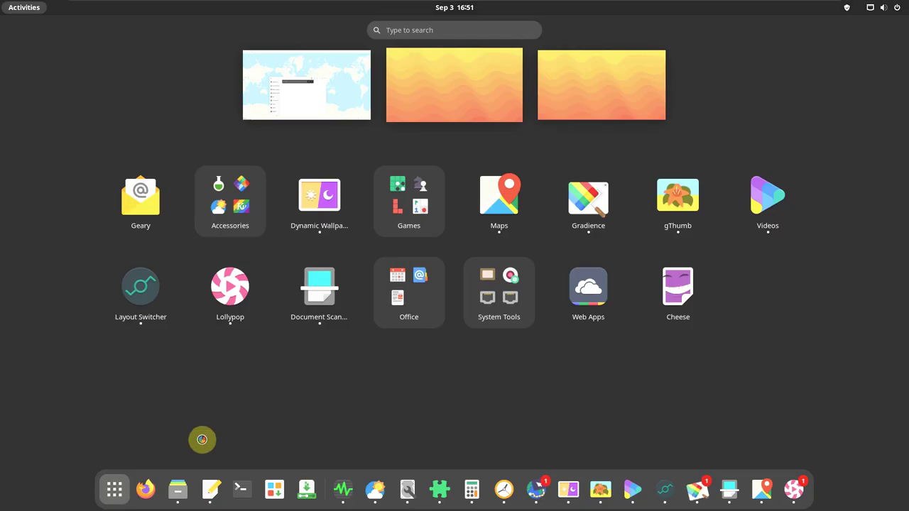
pyautogui.click(406, 310)
pyautogui.press('super')
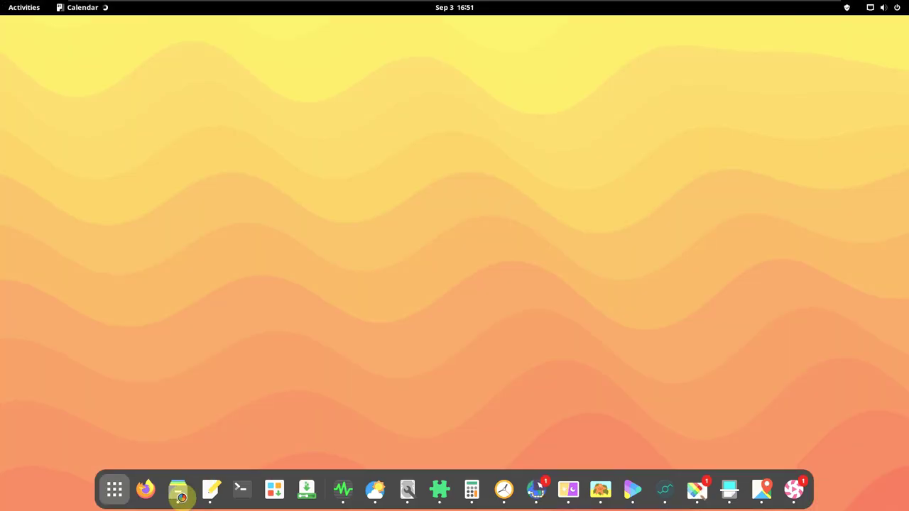
pyautogui.click(102, 501)
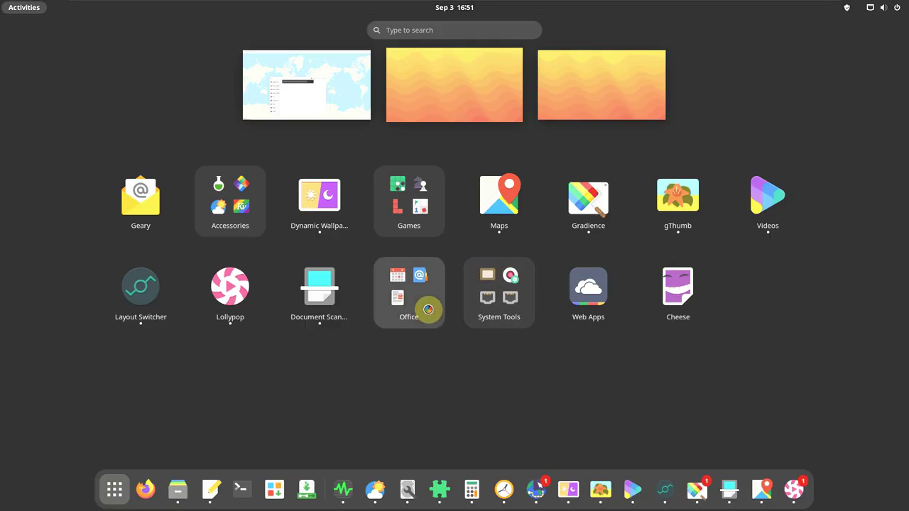
pyautogui.click(426, 308)
pyautogui.press('super')
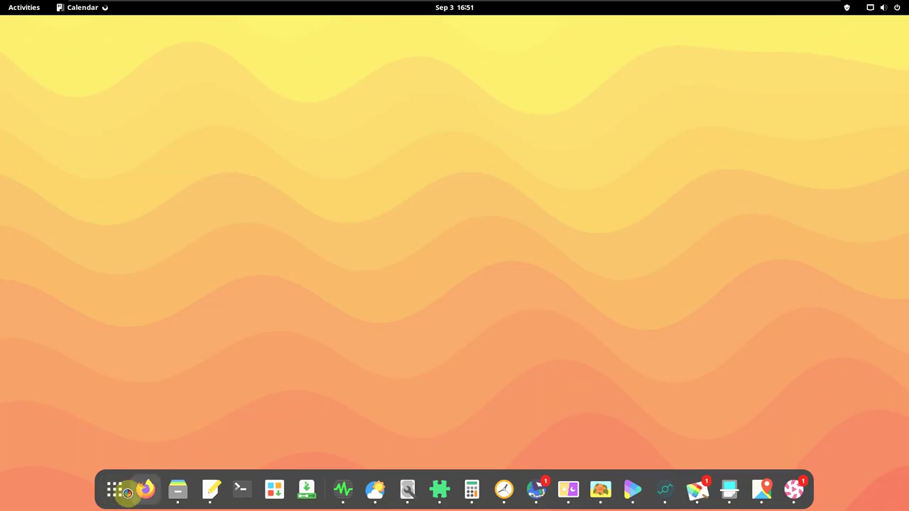
pyautogui.click(125, 491)
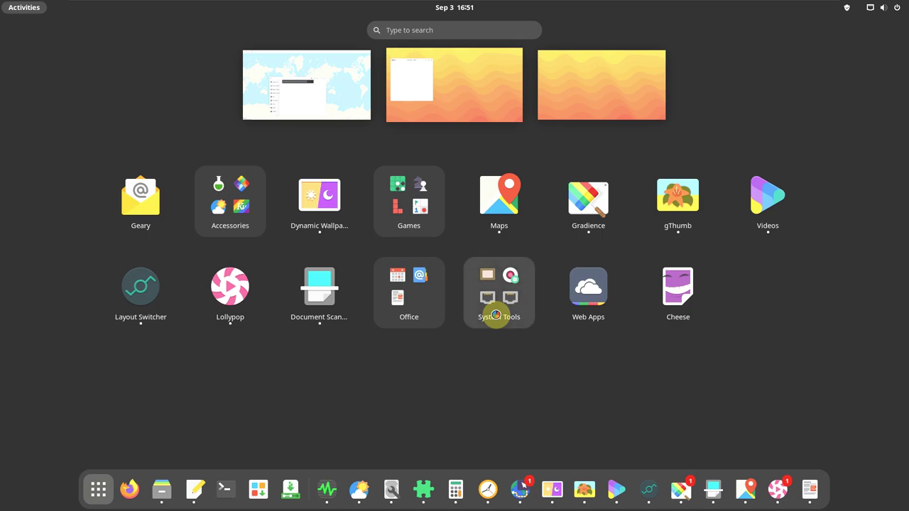
# - Launch Manjaro Notifier settings and Firewall Configuration from the System Tools folder
pyautogui.click(493, 317)
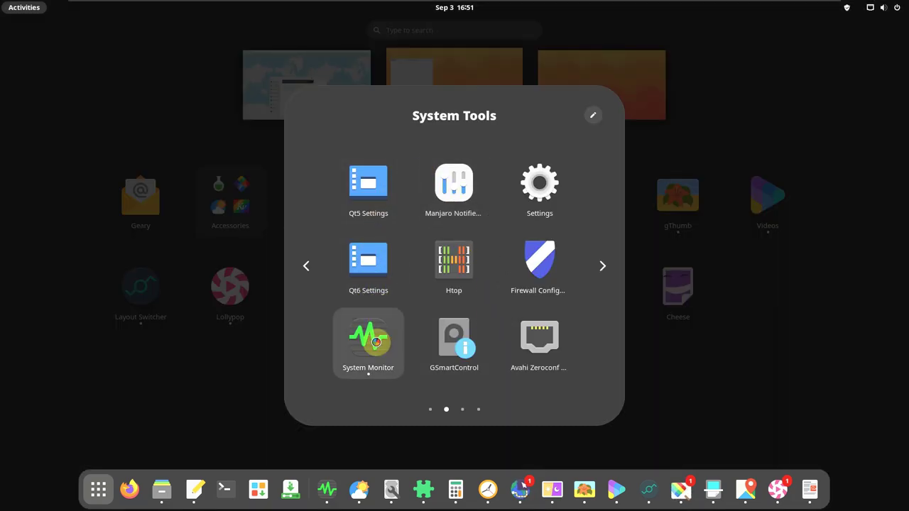
pyautogui.click(461, 207)
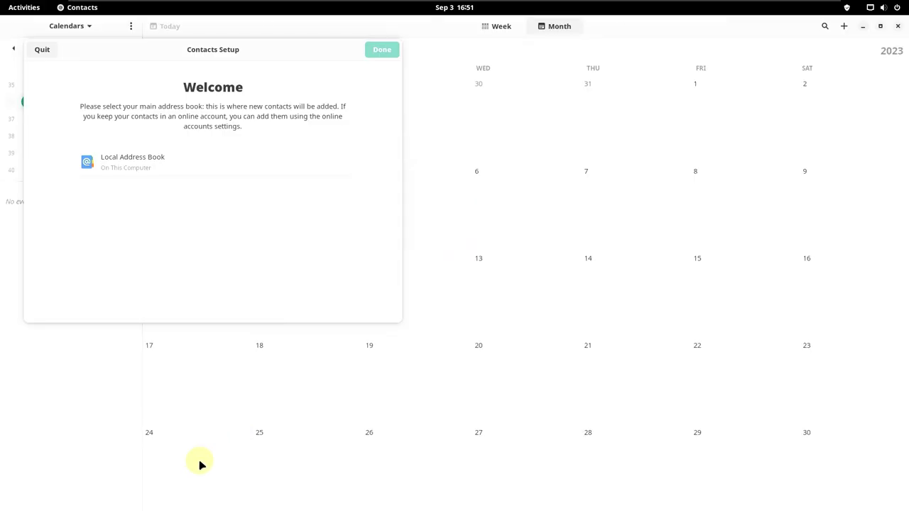
pyautogui.click(24, 7)
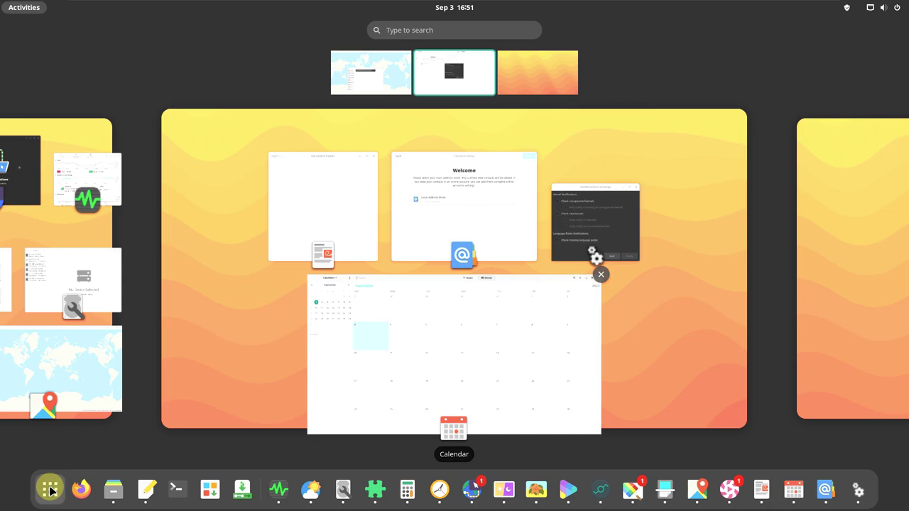
pyautogui.click(49, 490)
pyautogui.click(507, 304)
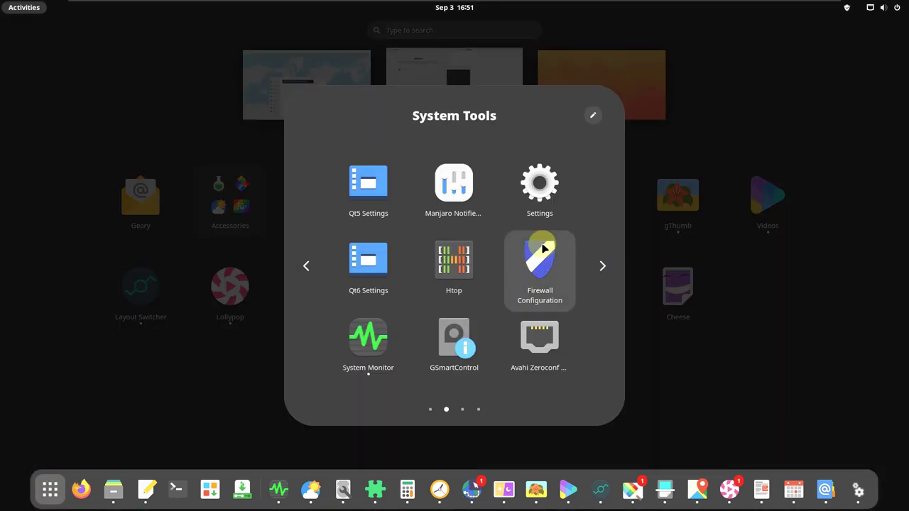
pyautogui.click(557, 295)
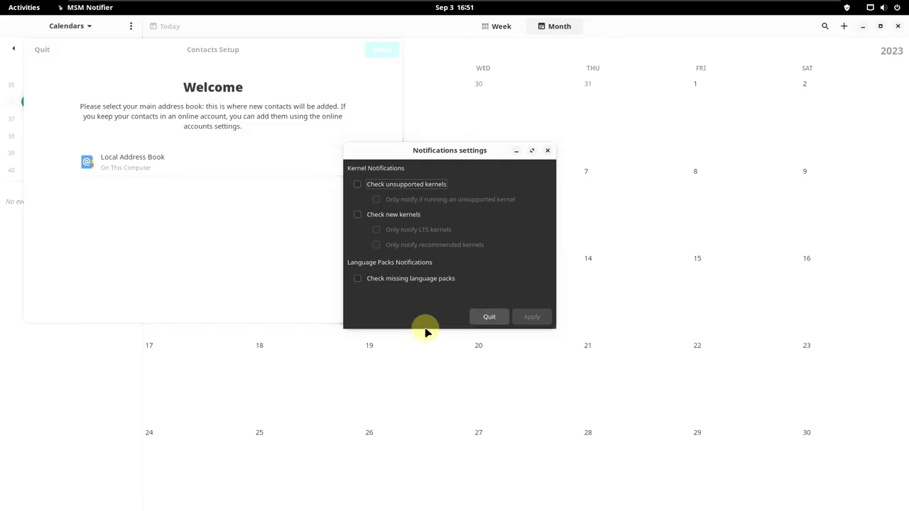
# - Reopen the System Tools folder and scroll to its first page
pyautogui.click(24, 8)
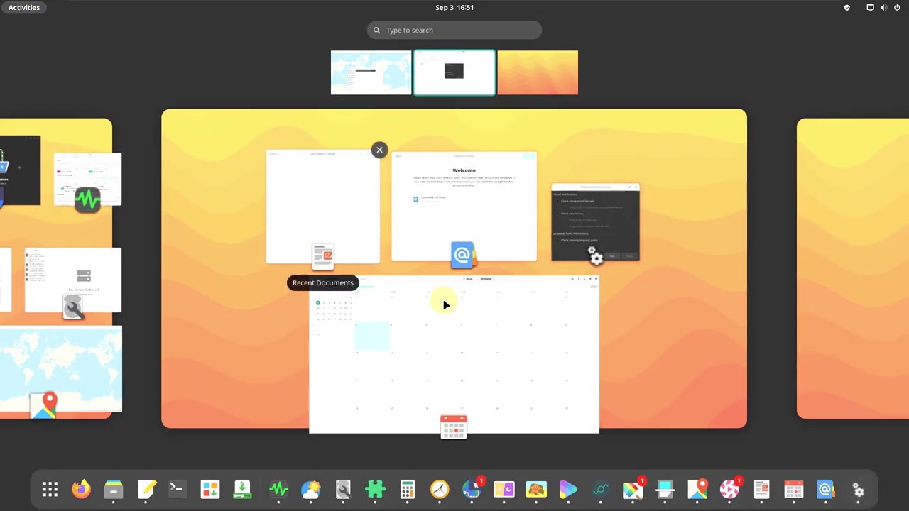
pyautogui.click(55, 489)
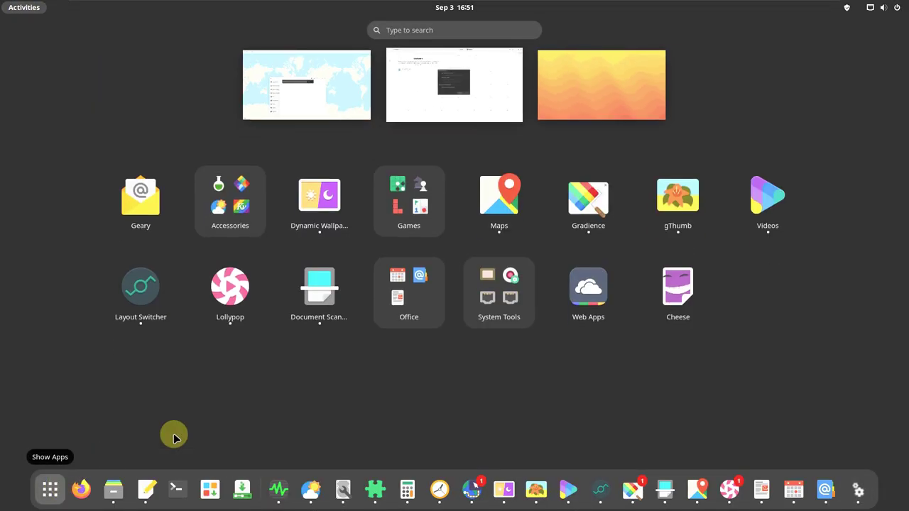
pyautogui.click(501, 306)
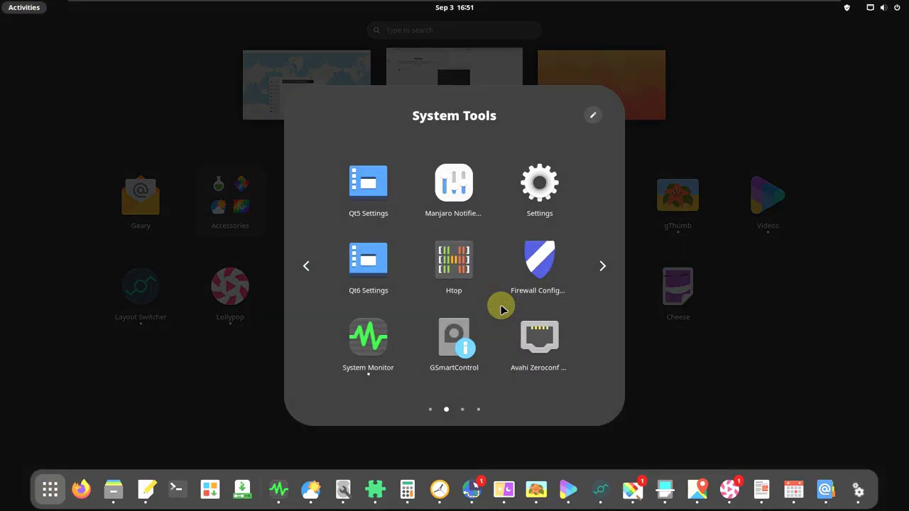
pyautogui.scroll(1, 500, 309)
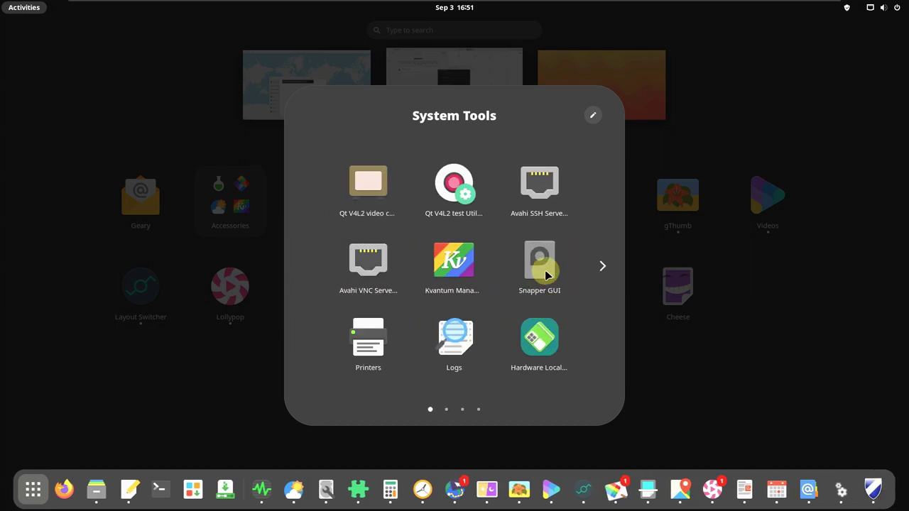
# - Page through System Tools to page 3, showing Timeshift, GParted, YAD settings and Manjaro Hello
pyautogui.click(599, 268)
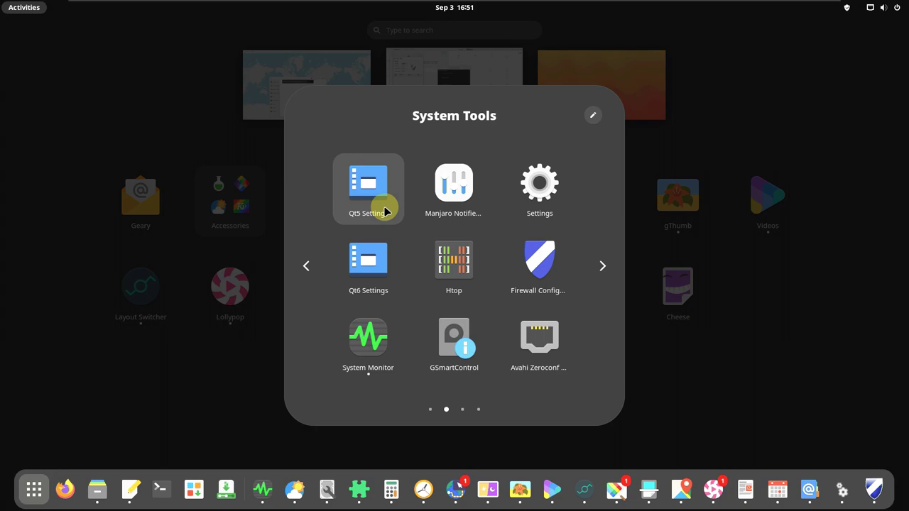
pyautogui.scroll(1, 384, 209)
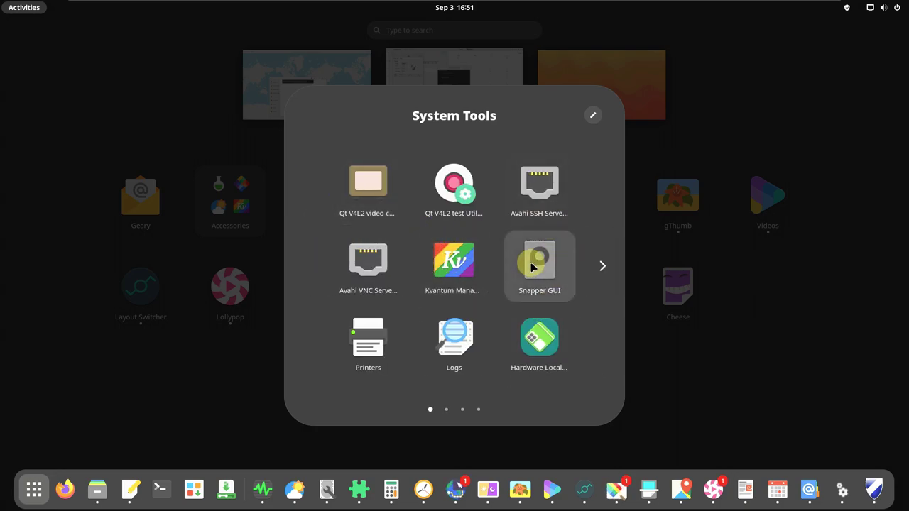
pyautogui.scroll(-2, 533, 266)
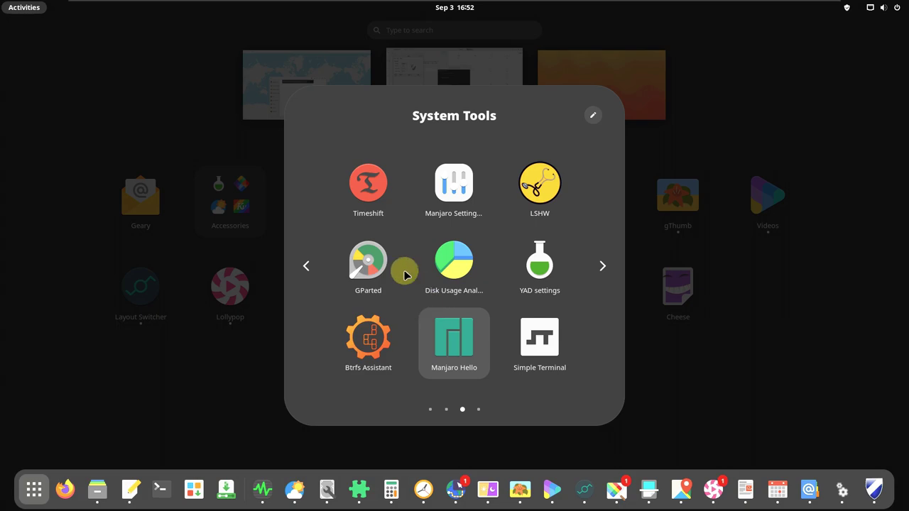
# - Launch GParted, then switch between the GParted and Calendar windows through the overview
pyautogui.click(383, 253)
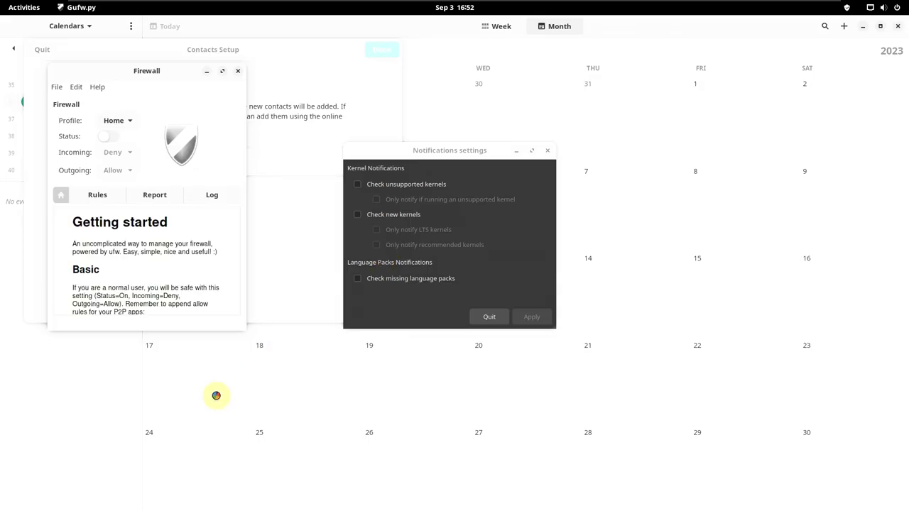
pyautogui.click(23, 8)
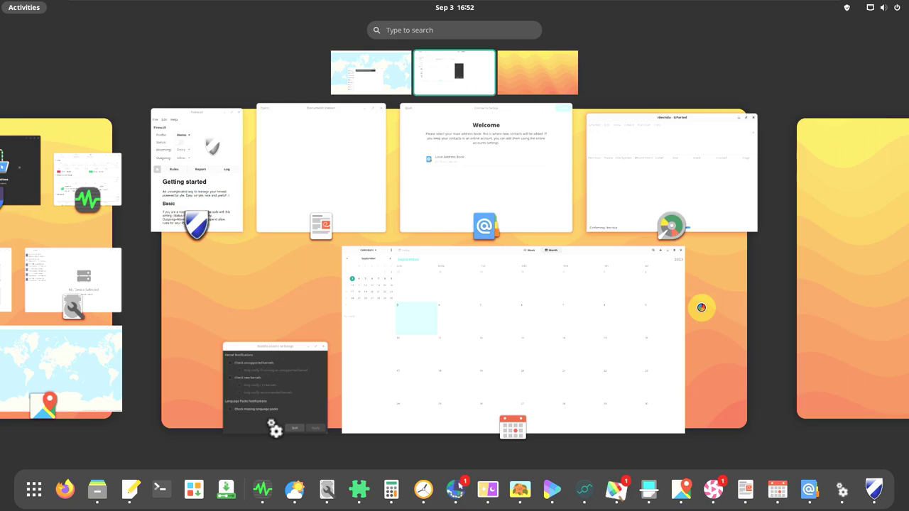
pyautogui.click(701, 308)
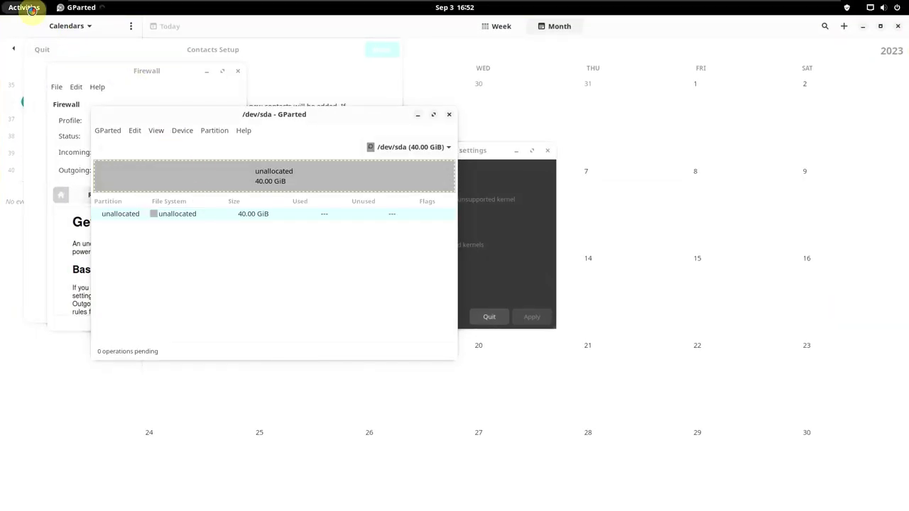
pyautogui.click(31, 10)
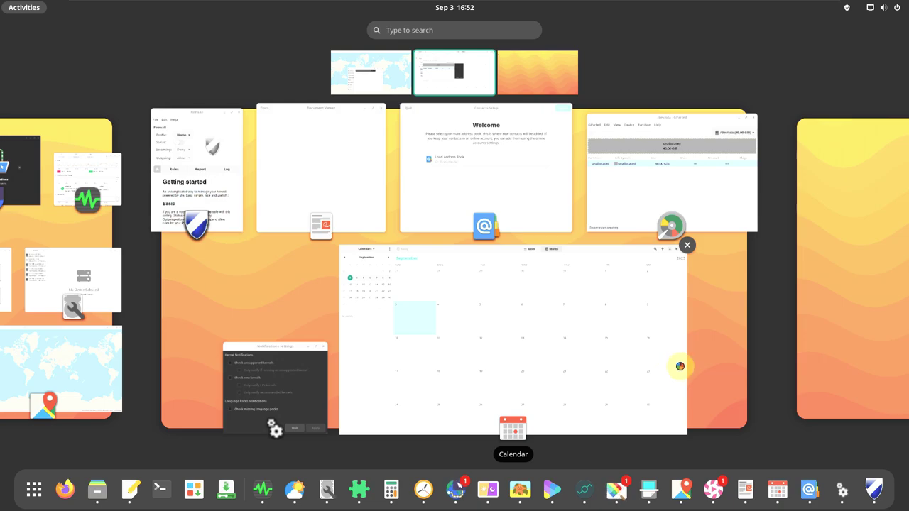
pyautogui.click(679, 366)
# - Launch Disk Usage Analyzer from the System Tools folder and return to the window overview
pyautogui.click(18, 12)
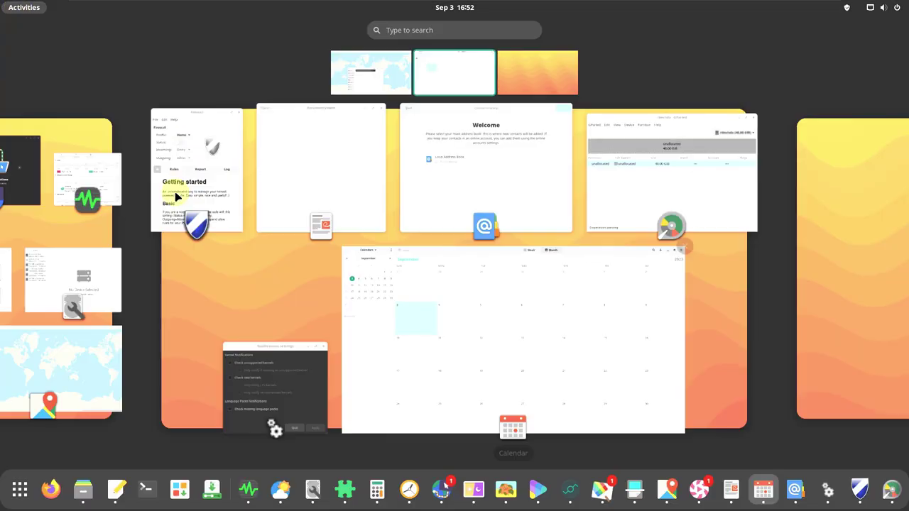
pyautogui.click(20, 489)
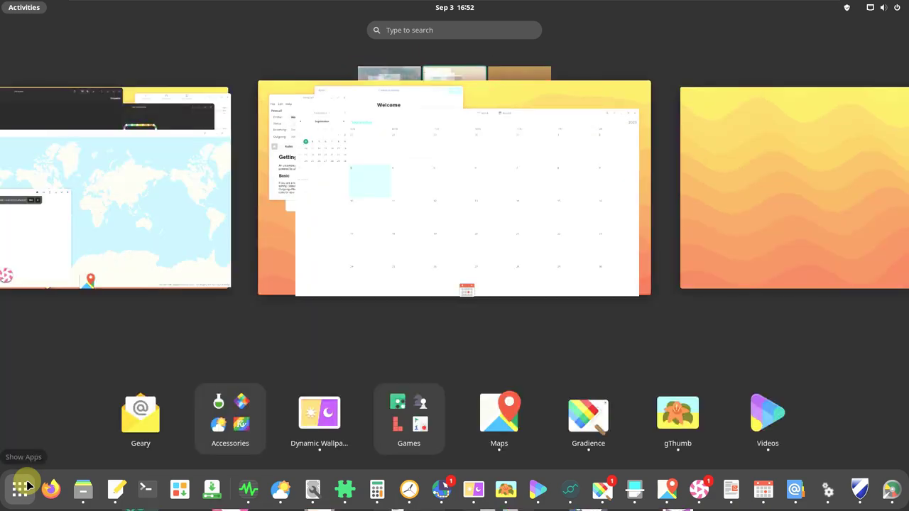
pyautogui.click(495, 318)
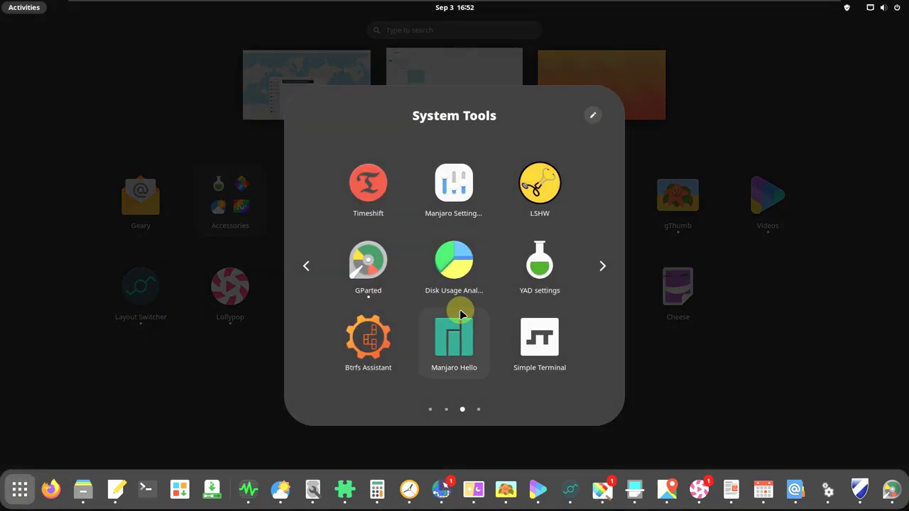
pyautogui.scroll(-1, 463, 314)
pyautogui.scroll(1, 462, 312)
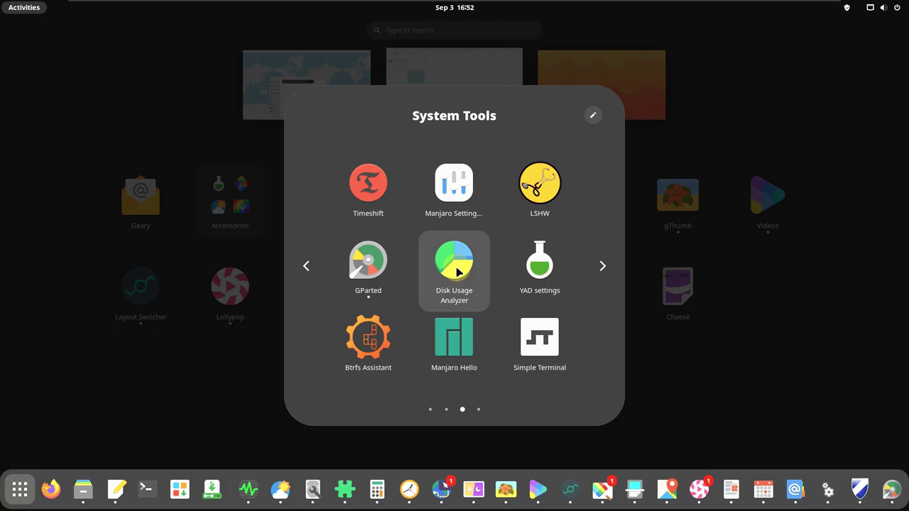
pyautogui.click(458, 272)
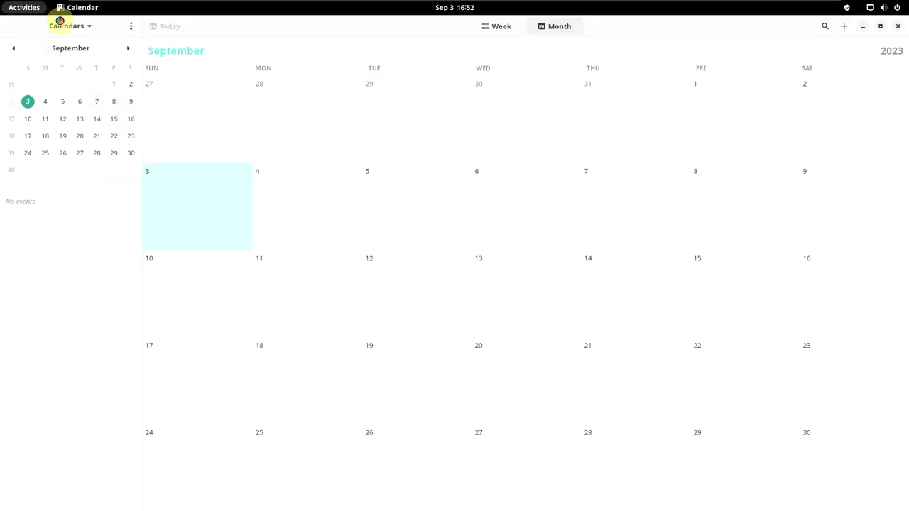
pyautogui.press('super')
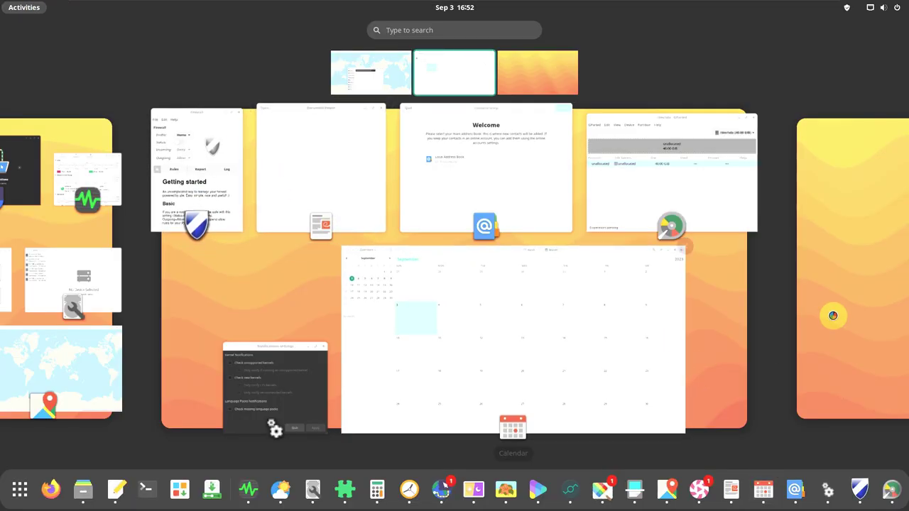
# - Launch Cheese from the app grid on the empty third workspace
pyautogui.click(829, 319)
pyautogui.click(440, 282)
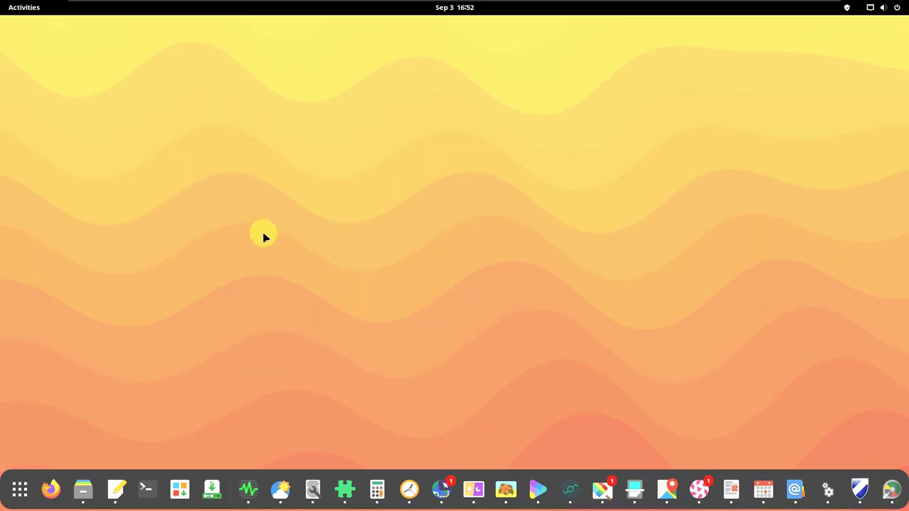
pyautogui.click(31, 8)
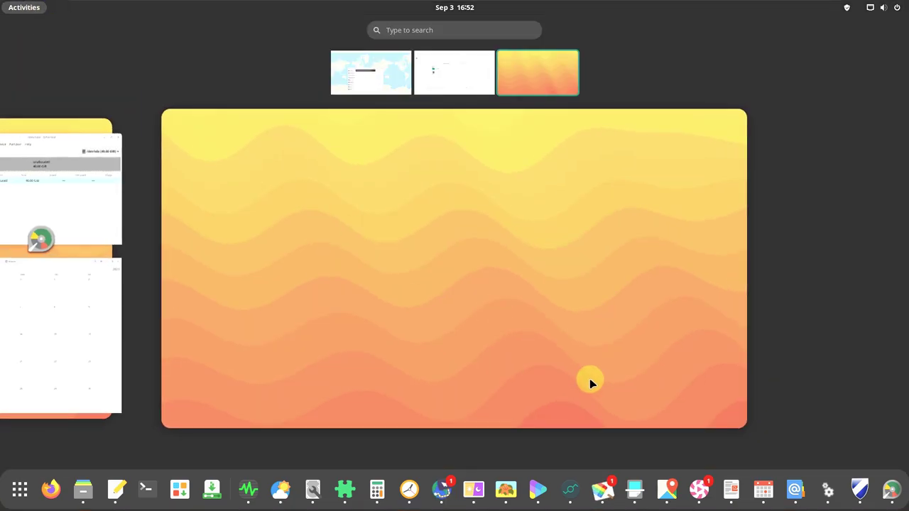
pyautogui.click(21, 490)
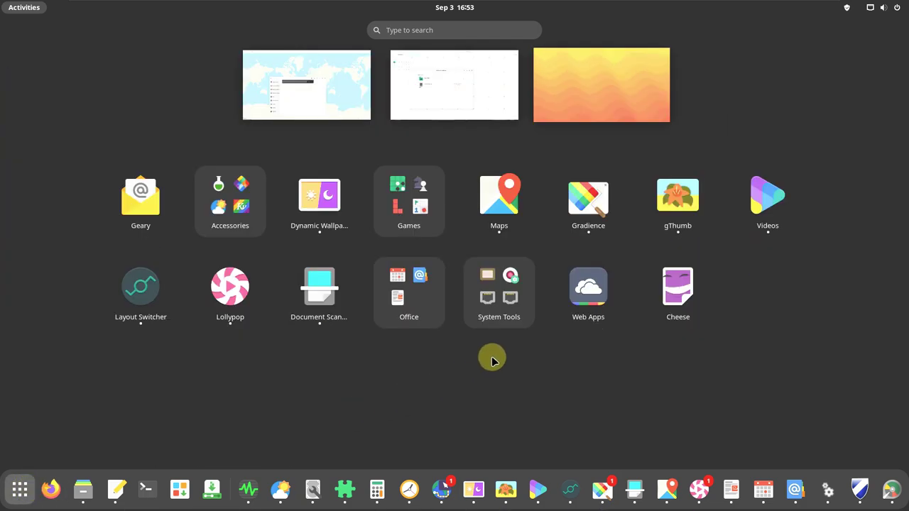
pyautogui.click(331, 367)
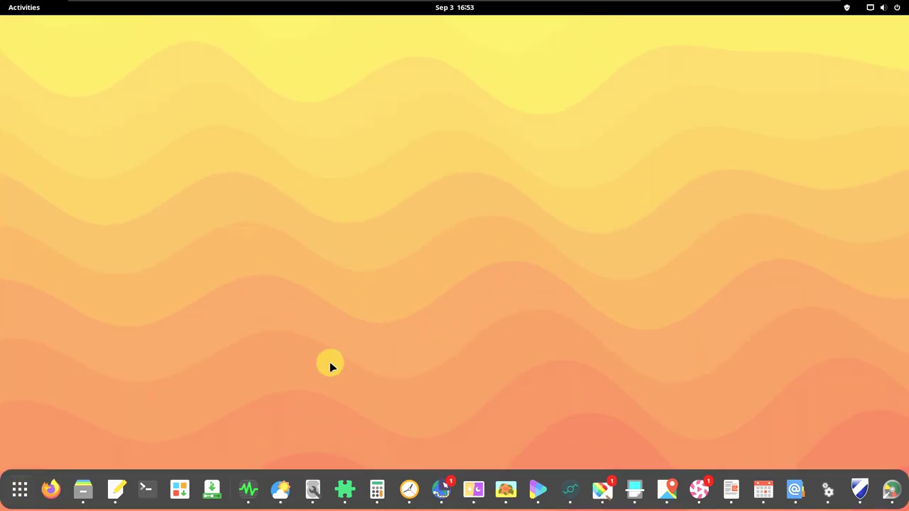
pyautogui.click(20, 491)
pyautogui.click(675, 291)
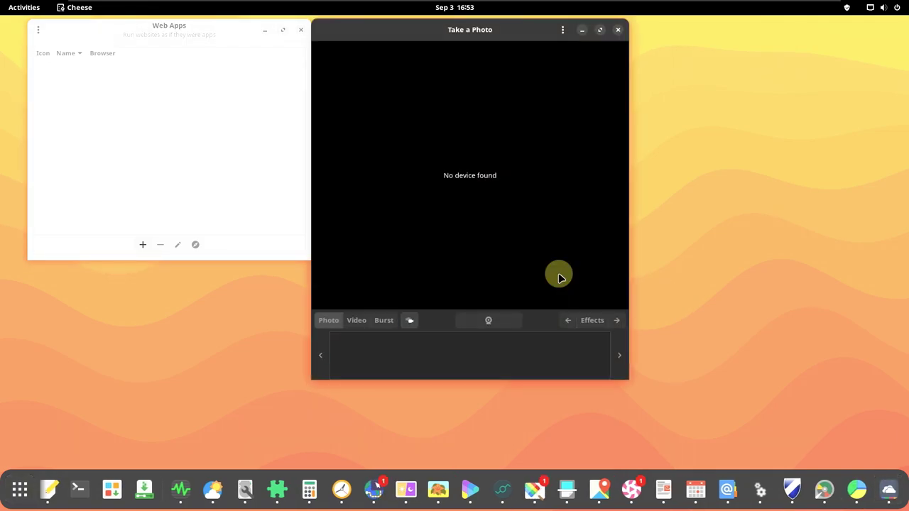
# - Show the activities overview scrolled back to the first workspace's windows
pyautogui.click(24, 7)
pyautogui.scroll(-1, 424, 290)
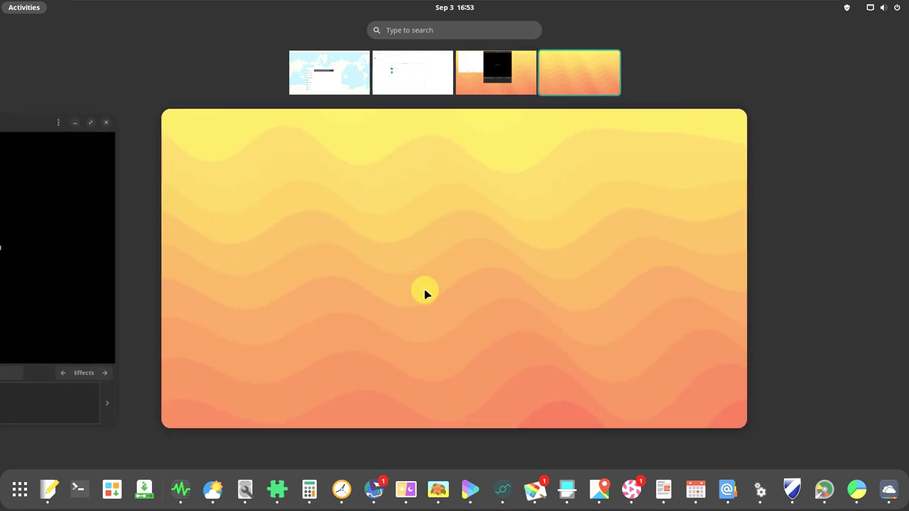
pyautogui.scroll(1, 424, 290)
pyautogui.scroll(2, 424, 291)
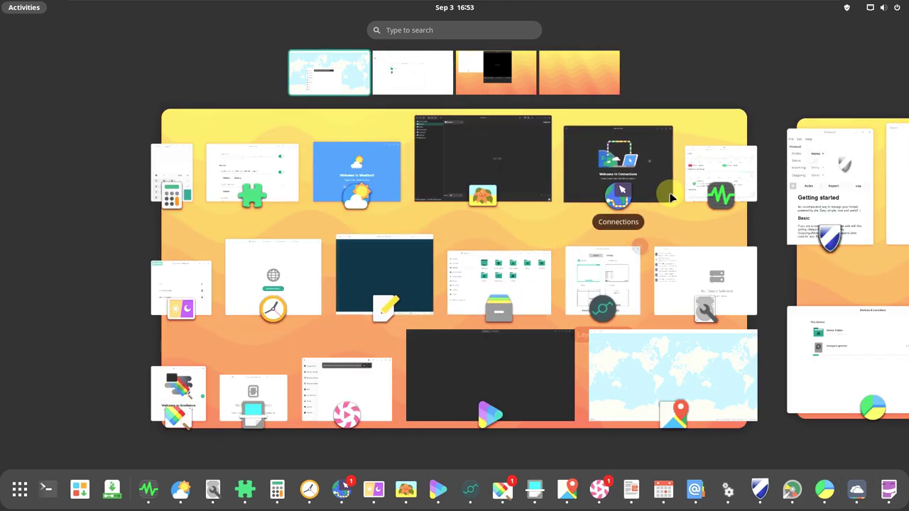
# - Decline the Connections welcome tour, minimize Connections, Maps and Videos, and maximize System Monitor
pyautogui.click(684, 190)
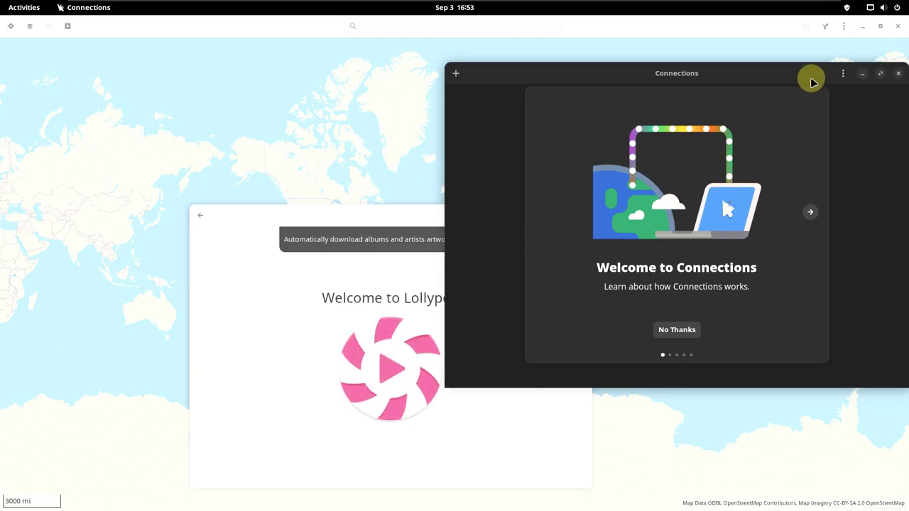
pyautogui.click(688, 329)
pyautogui.click(862, 73)
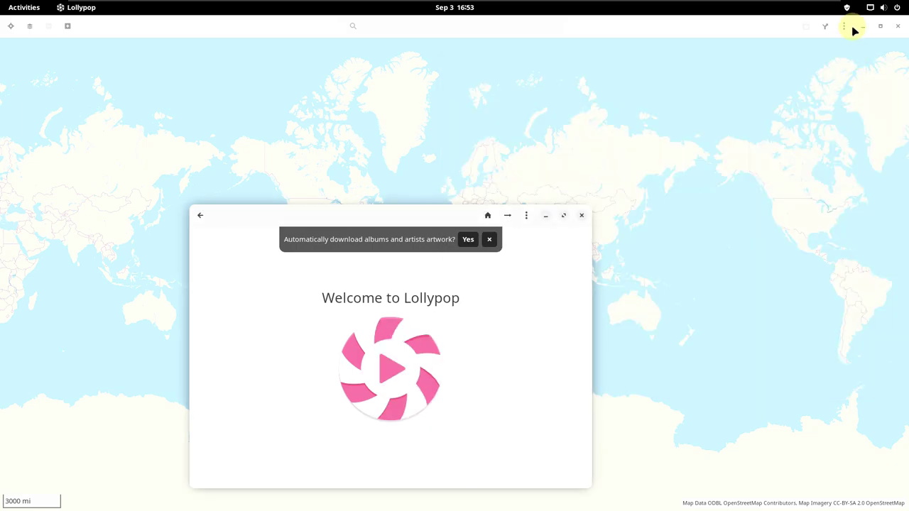
pyautogui.click(862, 26)
pyautogui.click(863, 28)
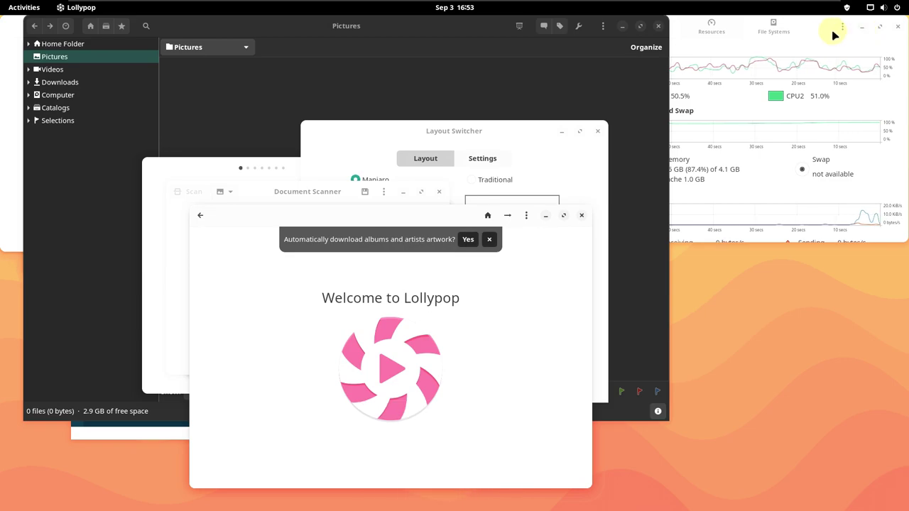
pyautogui.click(880, 26)
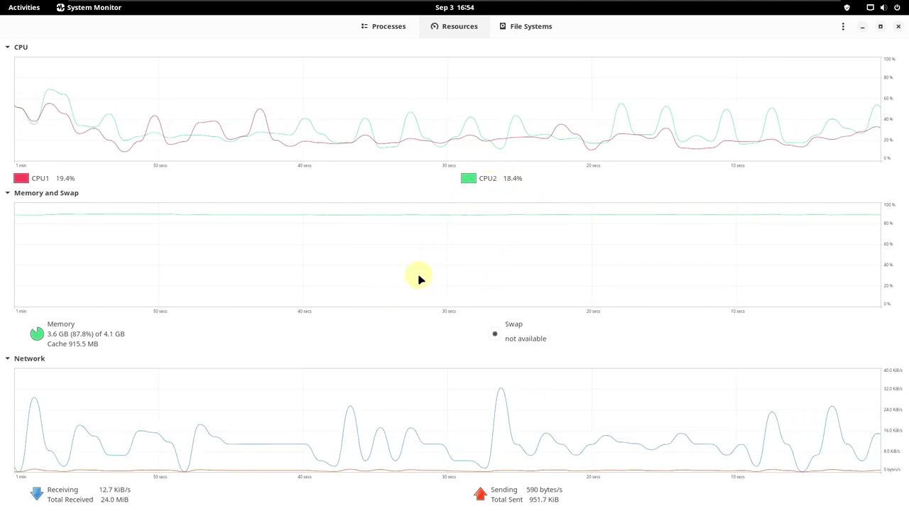
# - Restore System Monitor to a window, check Lollypop's About (version 1.4.37), then close Lollypop
pyautogui.click(880, 28)
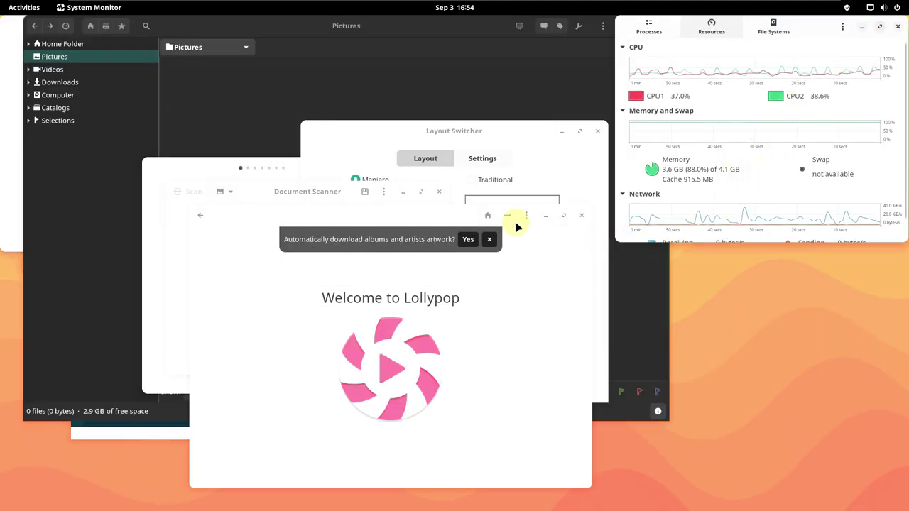
pyautogui.moveTo(271, 217); pyautogui.dragTo(233, 190)
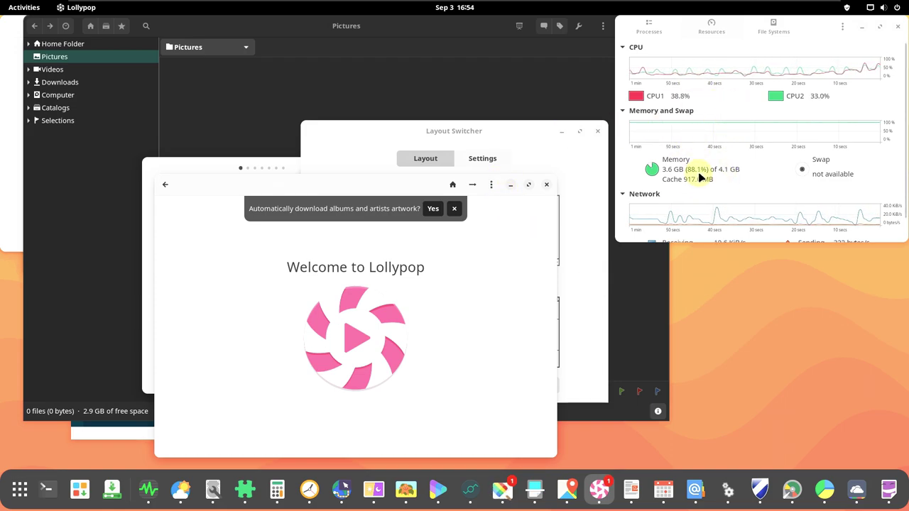
pyautogui.click(492, 185)
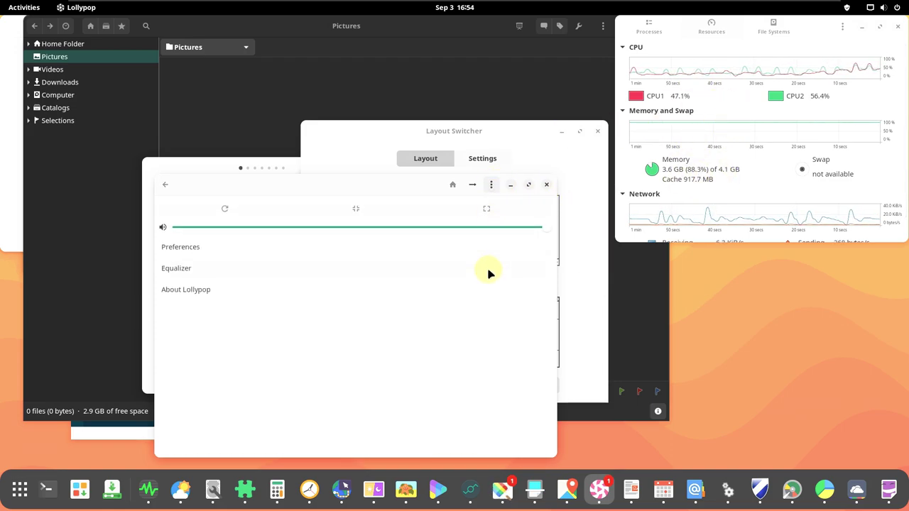
pyautogui.click(245, 296)
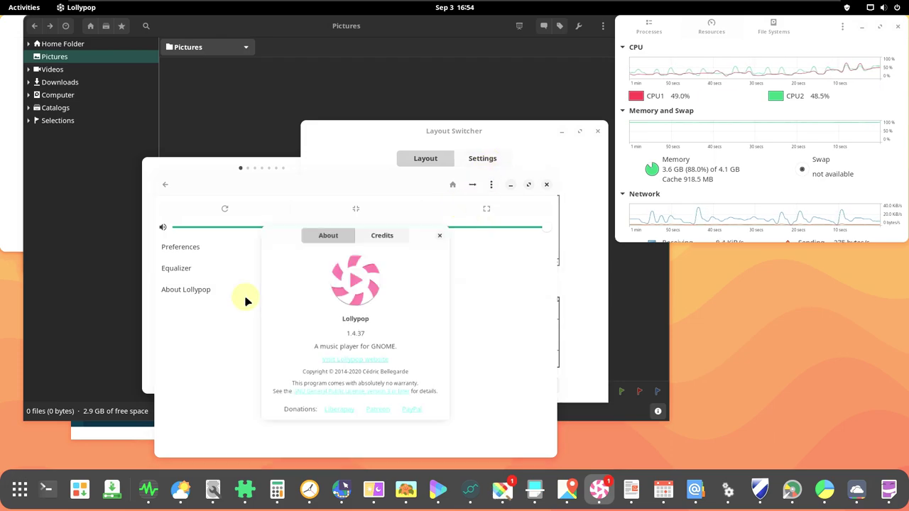
pyautogui.moveTo(376, 327); pyautogui.dragTo(330, 325)
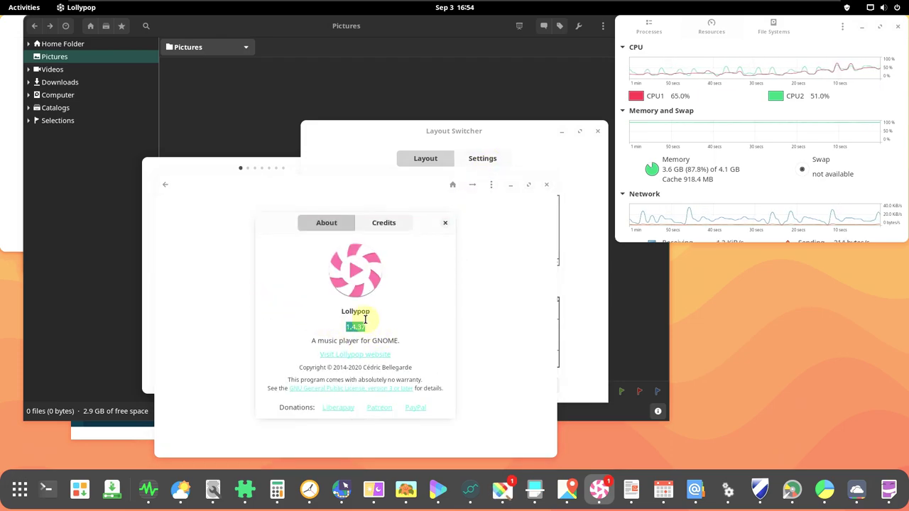
pyautogui.click(446, 223)
pyautogui.click(545, 185)
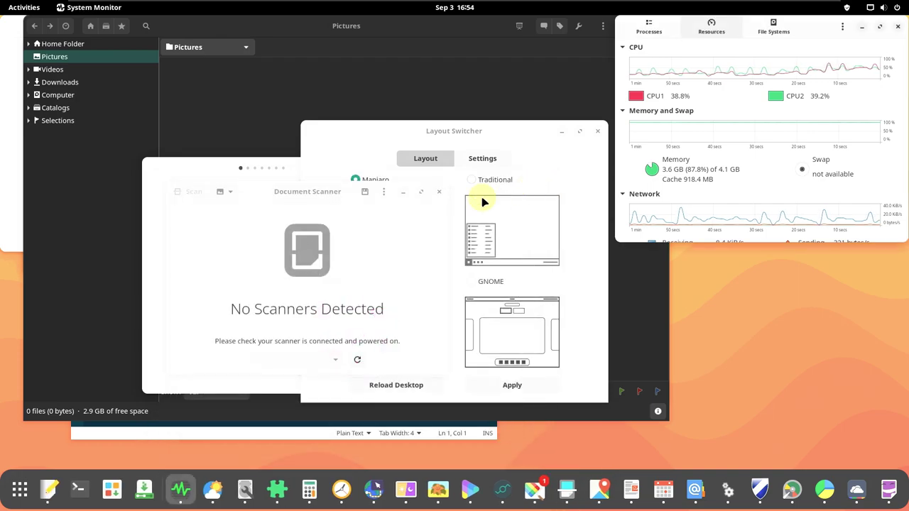
# - View Document Scanner's About details (version 44.0) and dismiss them
pyautogui.click(384, 192)
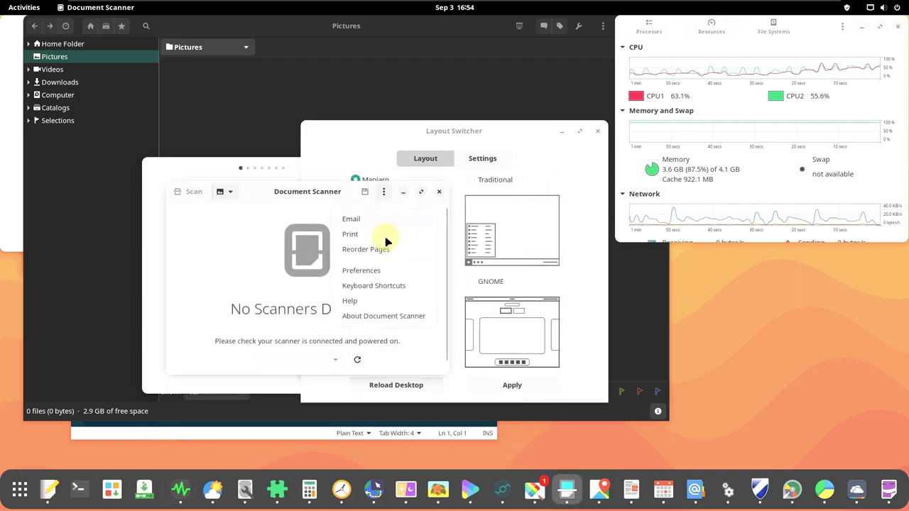
pyautogui.click(387, 318)
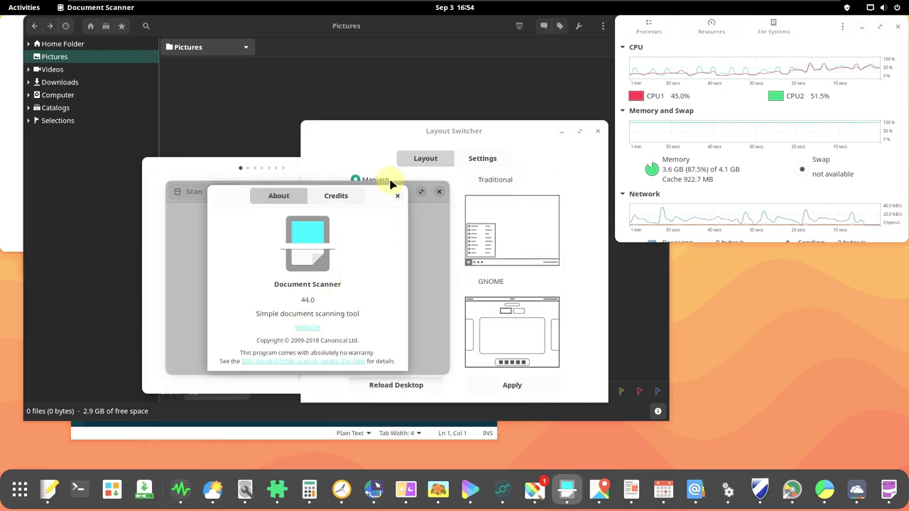
pyautogui.click(398, 196)
# - Close Document Scanner and page through the Gradience welcome tour, accepting the theming warning, then close it
pyautogui.click(439, 193)
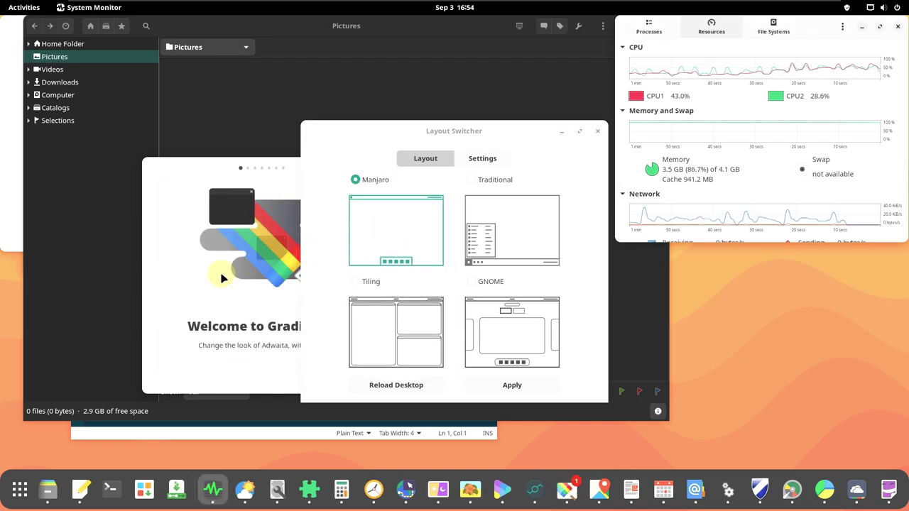
pyautogui.click(196, 301)
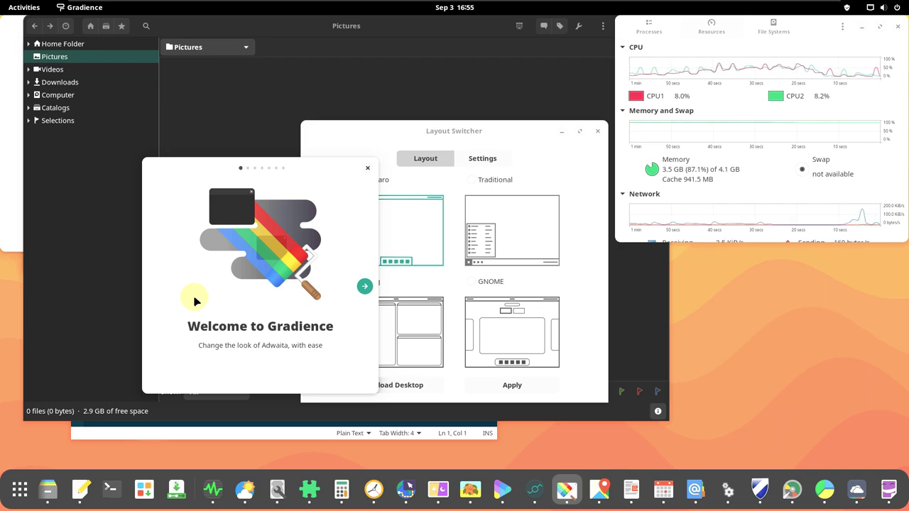
pyautogui.click(362, 287)
pyautogui.click(362, 288)
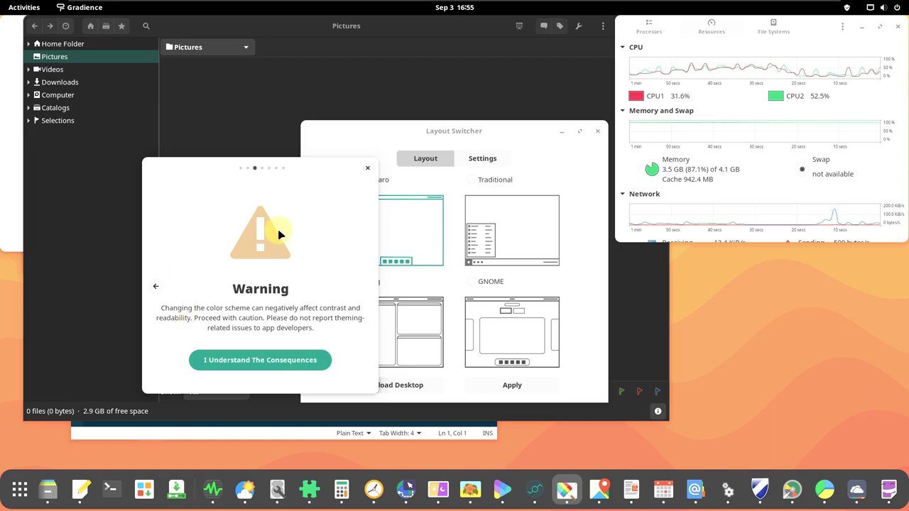
pyautogui.click(257, 355)
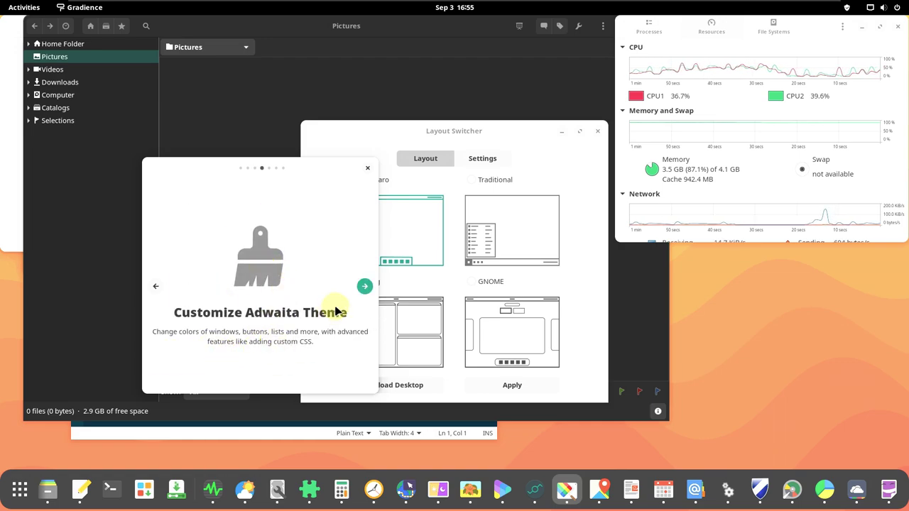
pyautogui.click(364, 287)
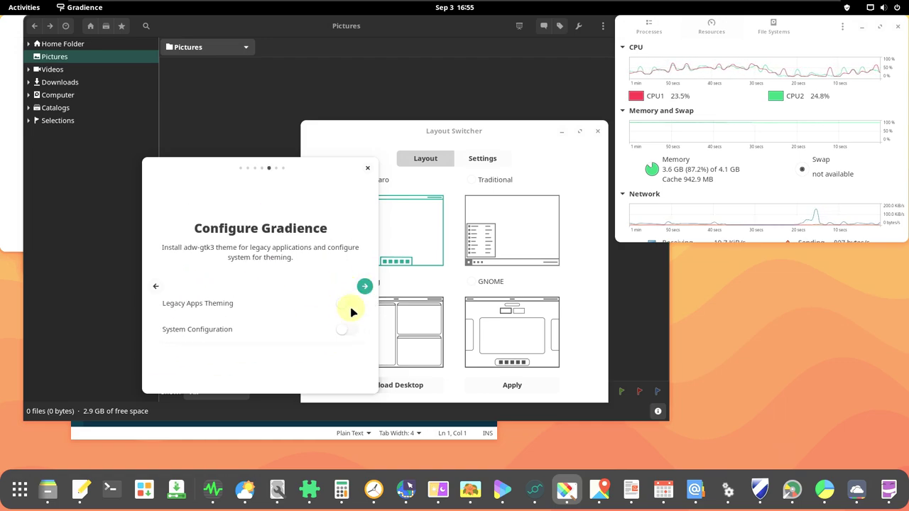
pyautogui.click(369, 169)
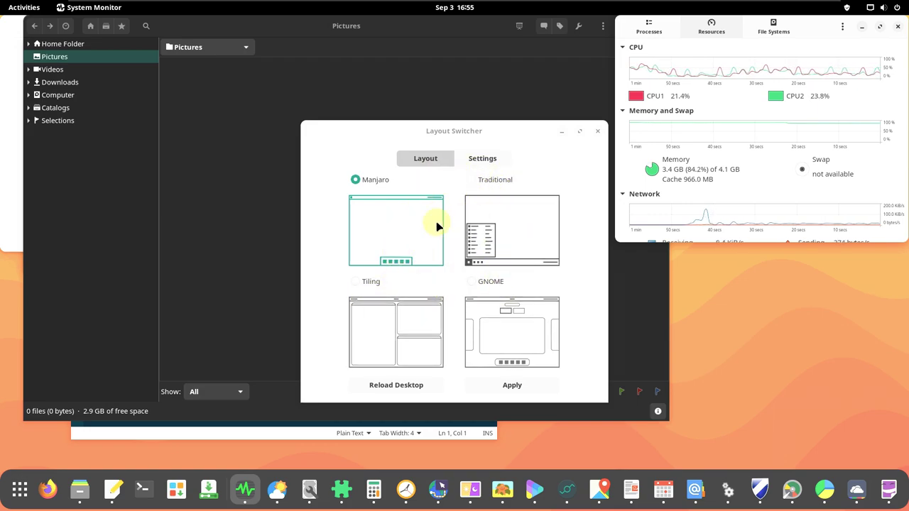
# - View Layout Switcher's Settings tab and close it, then read gThumb's About showing version 3.12.2
pyautogui.click(485, 159)
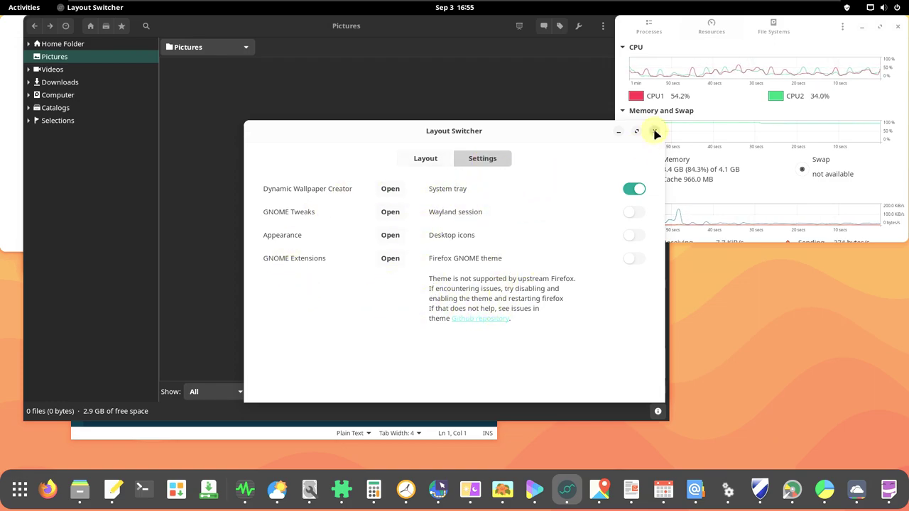
pyautogui.click(655, 133)
pyautogui.click(516, 33)
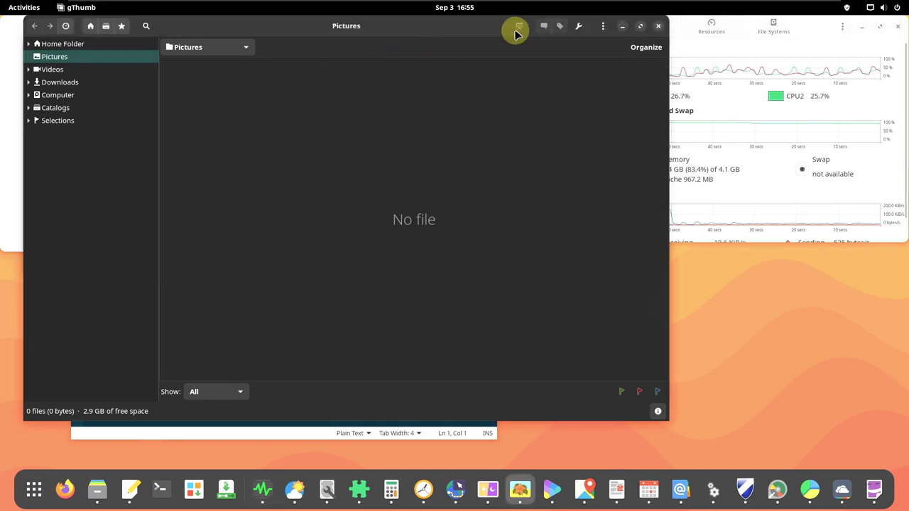
pyautogui.click(603, 26)
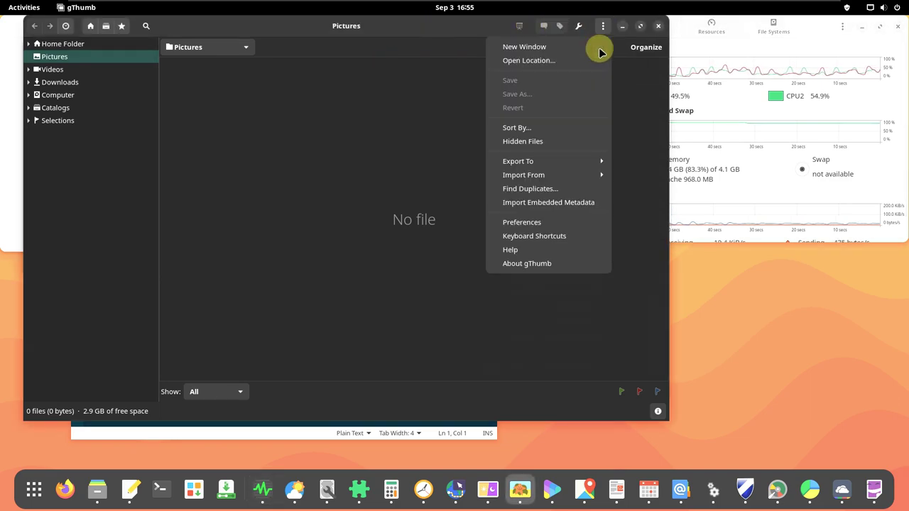
pyautogui.click(544, 266)
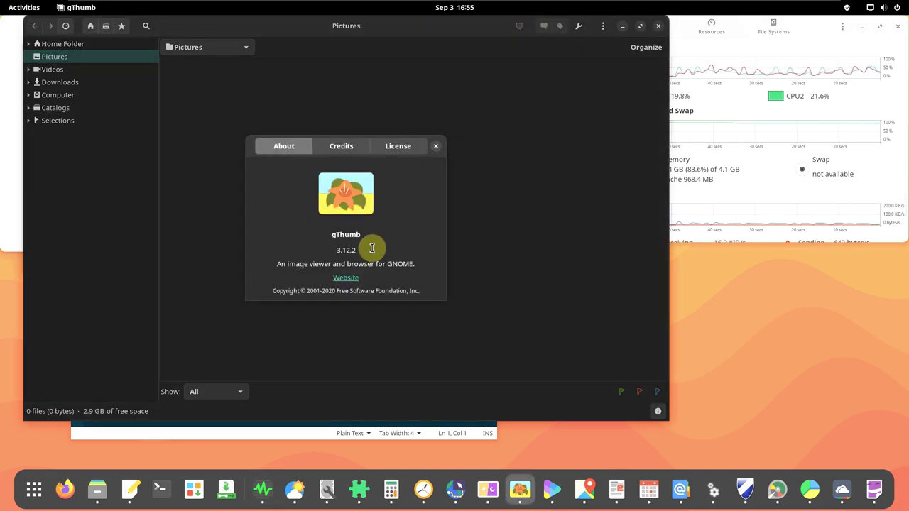
pyautogui.doubleClick(372, 248)
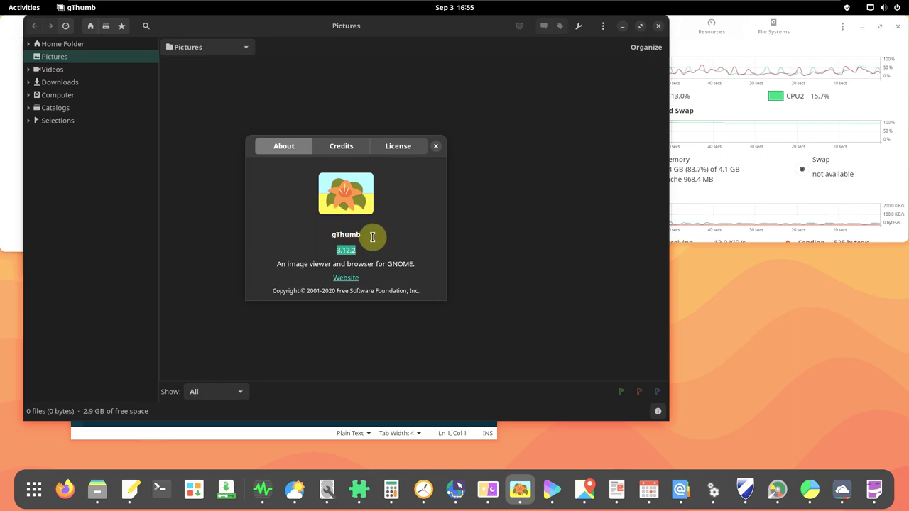
pyautogui.click(436, 147)
# - Close gThumb, then view Dynamic Wallpaper's About details and close Dynamic Wallpaper
pyautogui.click(657, 27)
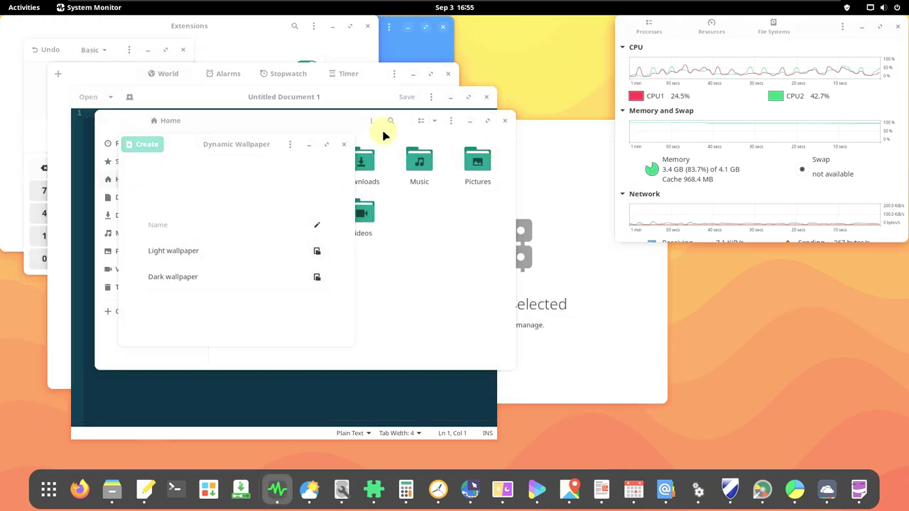
pyautogui.moveTo(261, 149); pyautogui.dragTo(404, 148)
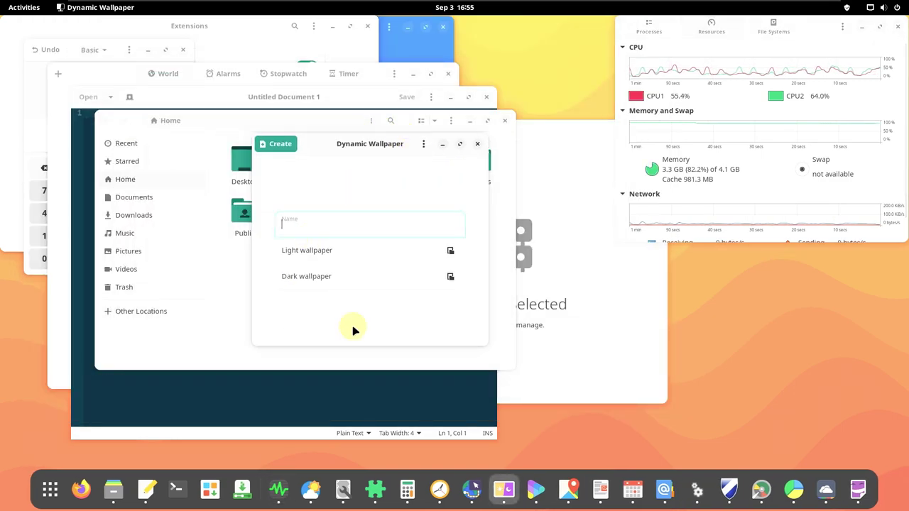
pyautogui.click(423, 144)
pyautogui.click(426, 185)
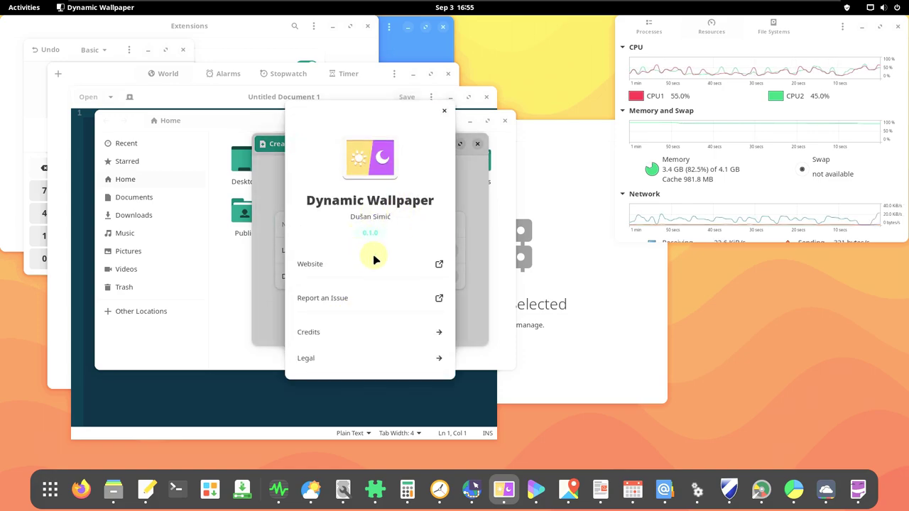
pyautogui.press('Escape')
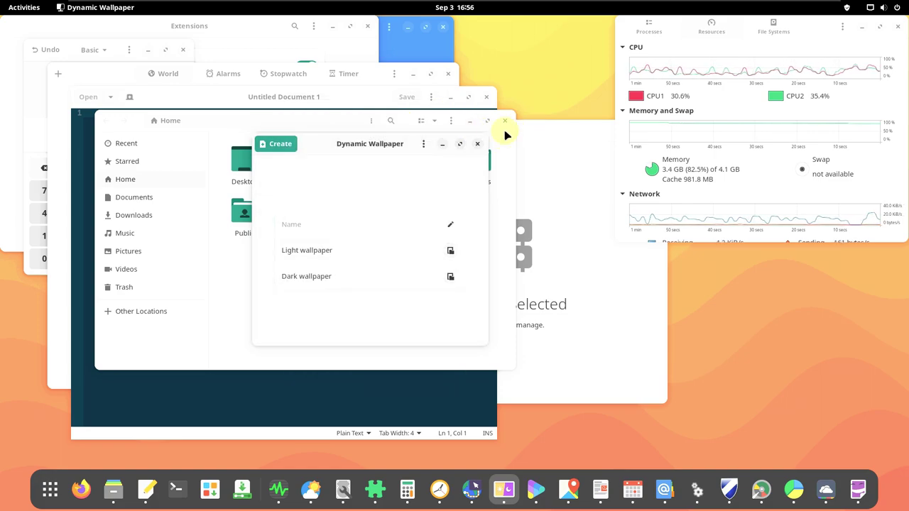
pyautogui.click(477, 144)
# - View the Files About dialog and close Files
pyautogui.click(450, 121)
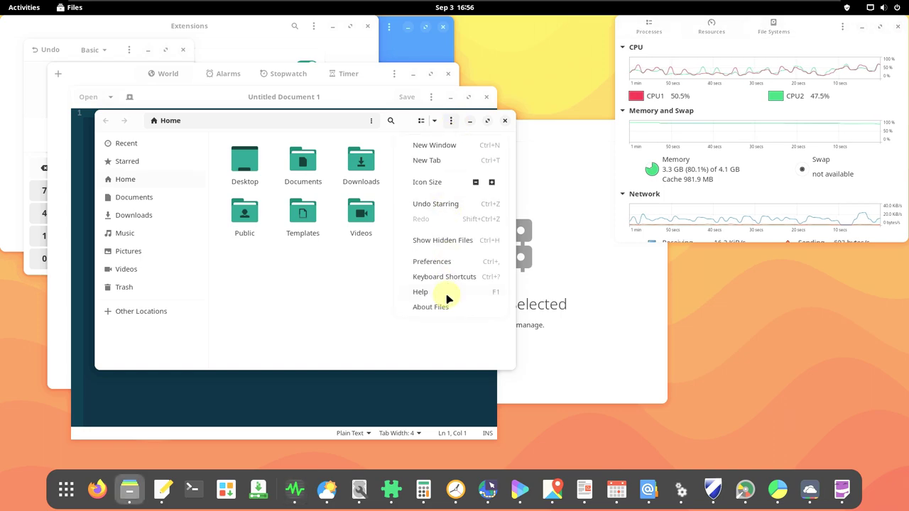
pyautogui.click(448, 307)
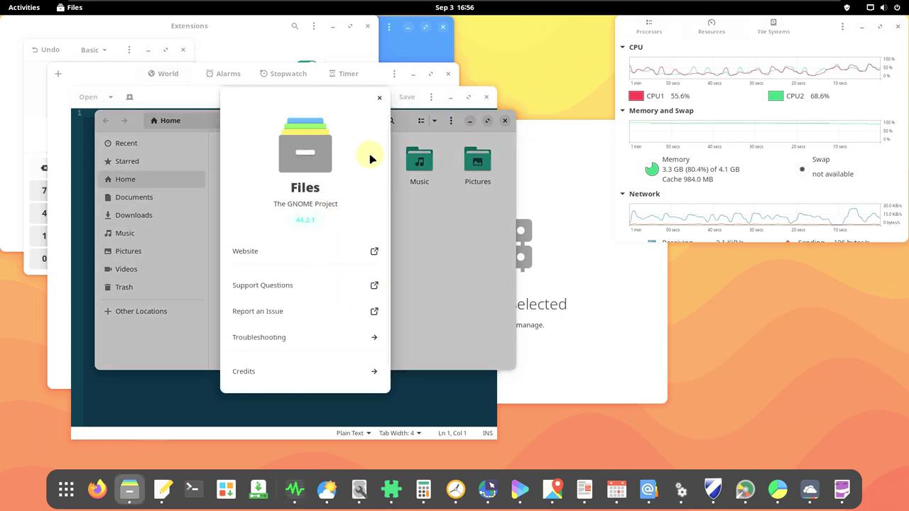
pyautogui.click(380, 98)
pyautogui.click(505, 121)
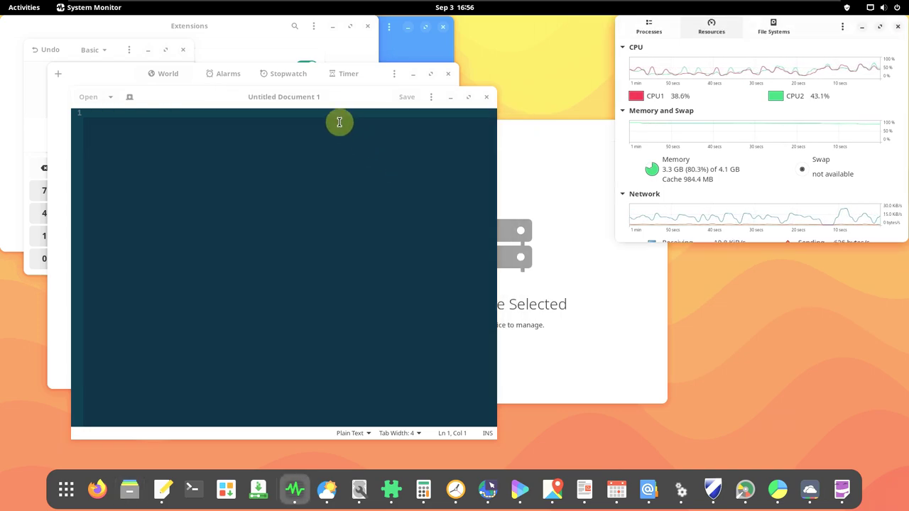
# - Check gedit's About details (version 44.2) and close gedit
pyautogui.click(329, 106)
pyautogui.click(430, 98)
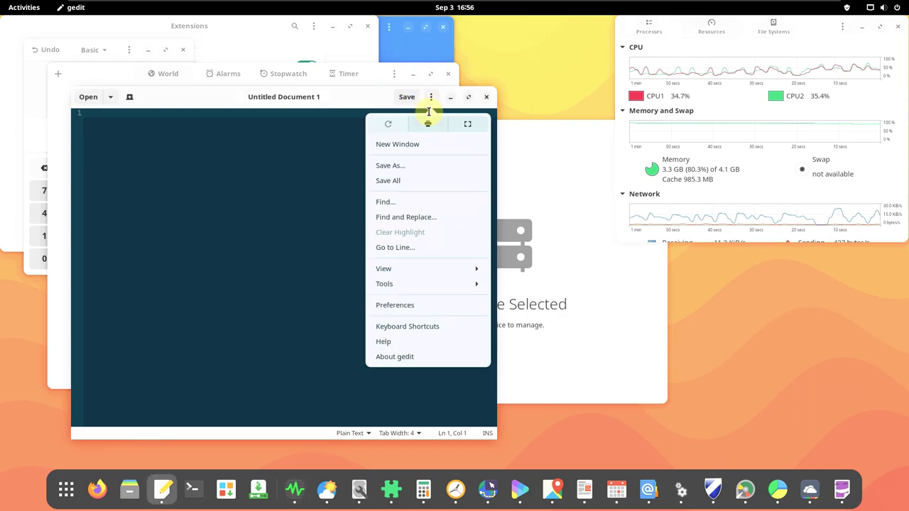
pyautogui.click(417, 359)
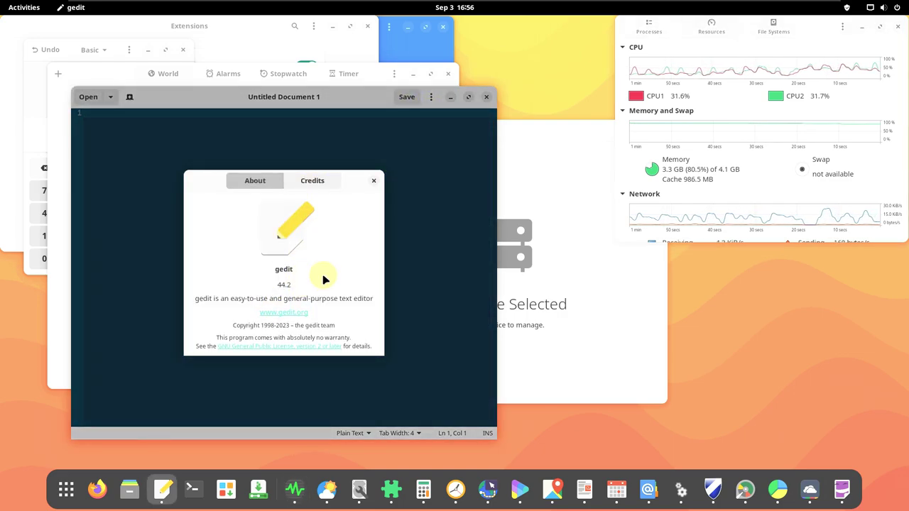
pyautogui.click(374, 181)
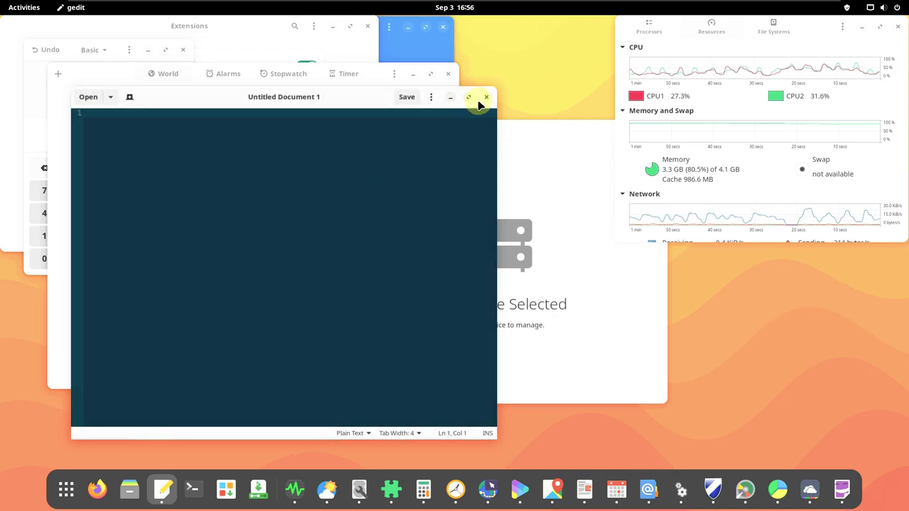
pyautogui.click(487, 97)
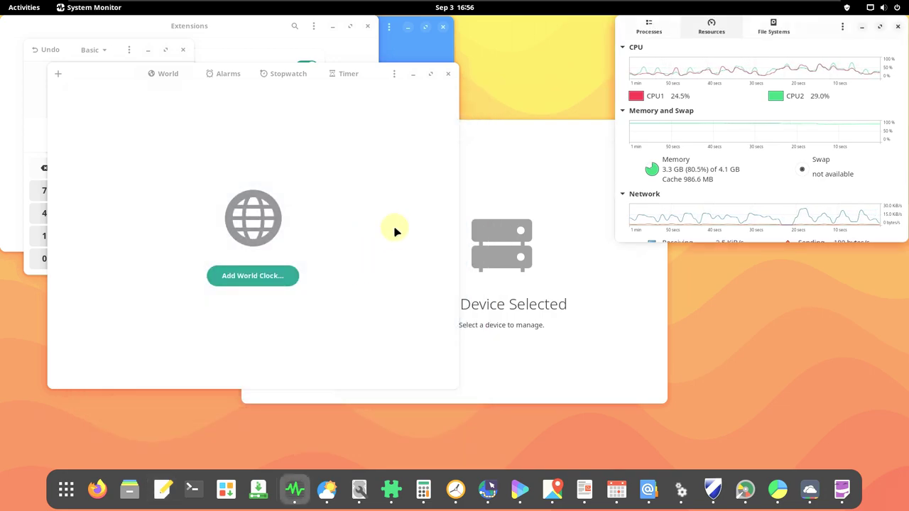
# - View Clocks' About details (version 44.0) and dismiss them
pyautogui.click(394, 73)
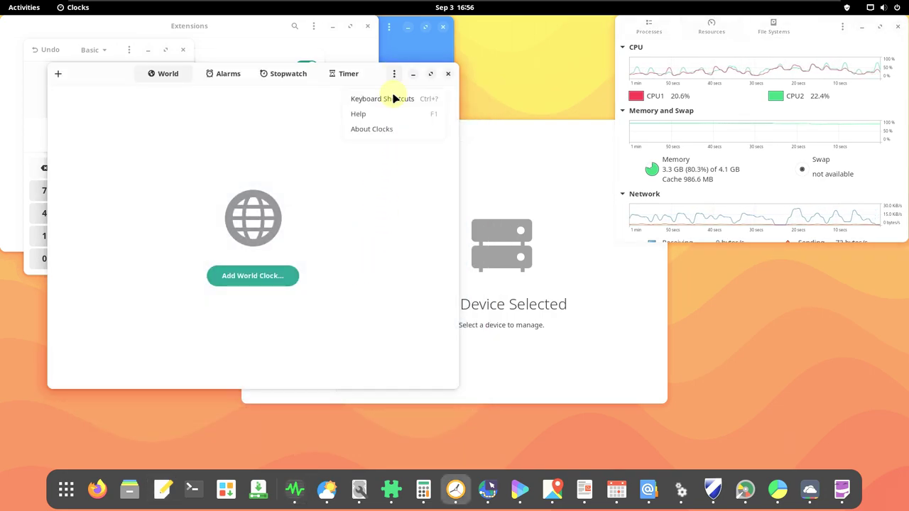
pyautogui.click(393, 135)
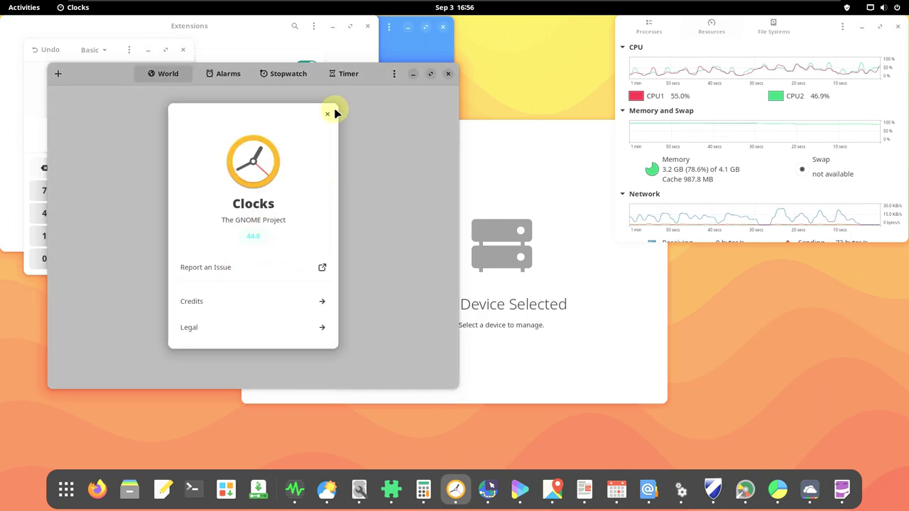
pyautogui.click(328, 115)
# - Close Clocks, then view Calculator's About details and close Calculator
pyautogui.click(449, 75)
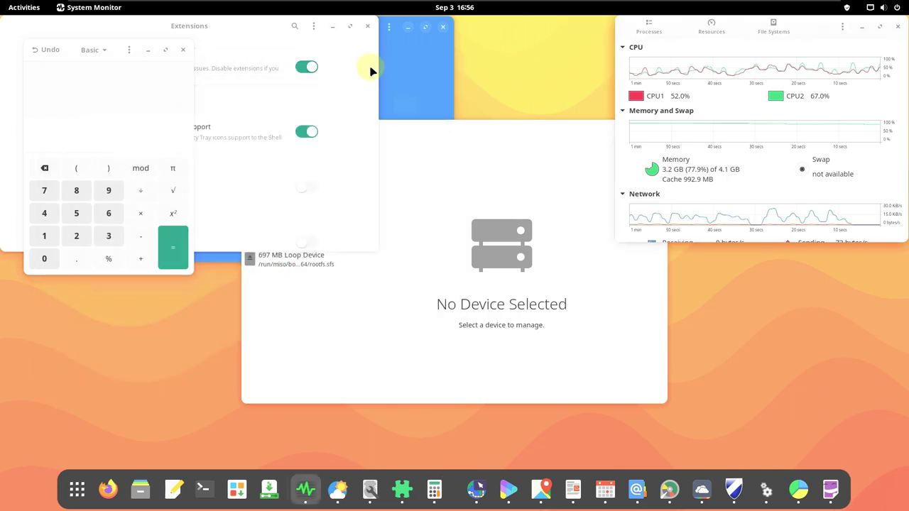
pyautogui.click(130, 55)
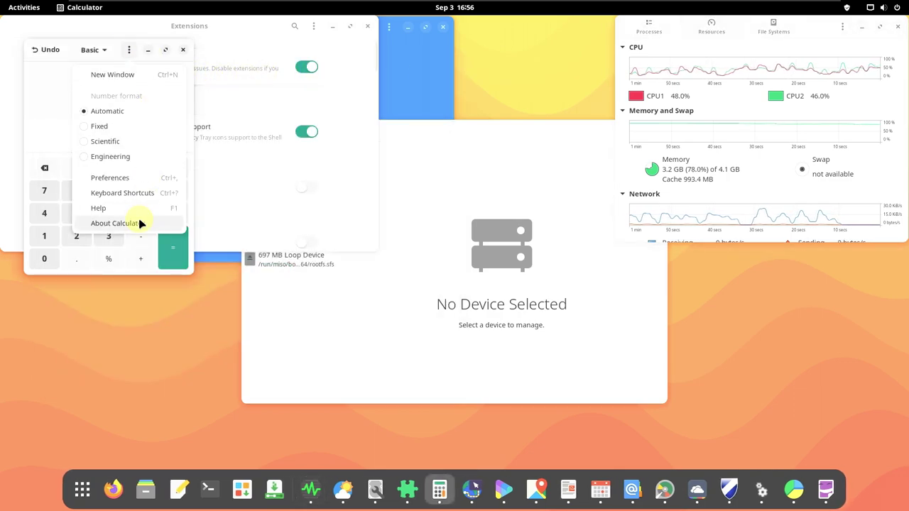
pyautogui.click(142, 220)
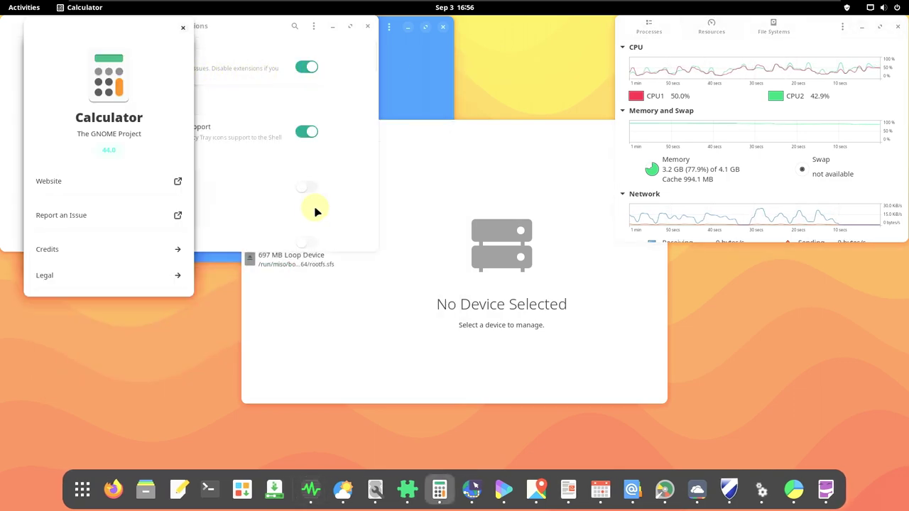
pyautogui.click(182, 30)
pyautogui.click(183, 51)
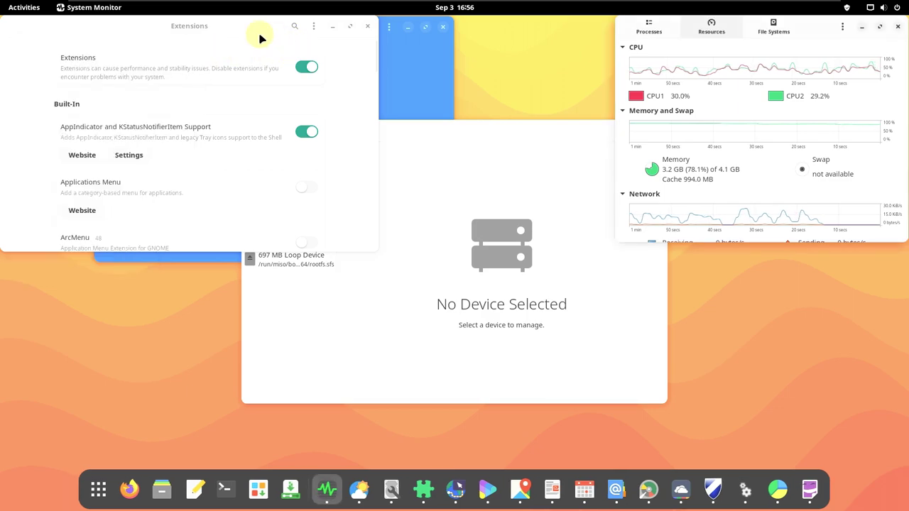
# - Center the Extensions window, view its About details, and close Extensions
pyautogui.moveTo(275, 45); pyautogui.dragTo(390, 108)
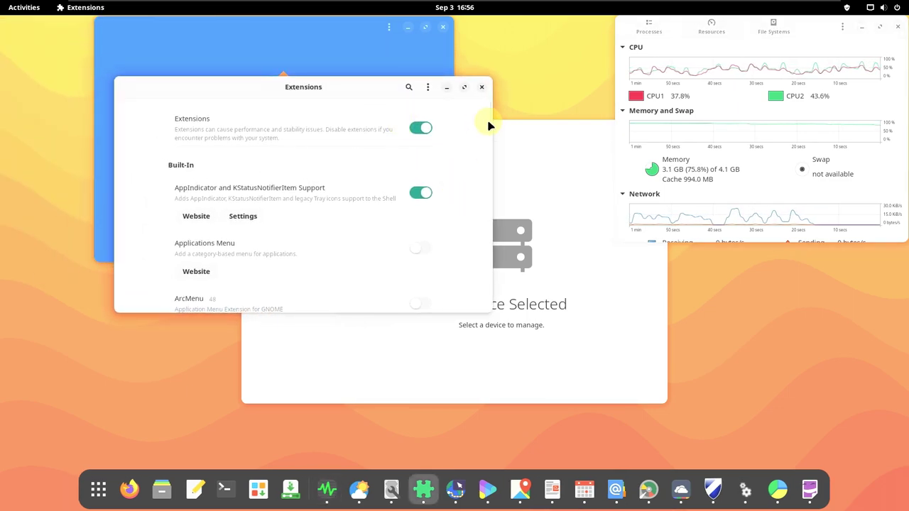
pyautogui.moveTo(489, 121)
pyautogui.mouseDown()
pyautogui.moveTo(488, 292)
pyautogui.moveTo(477, 122)
pyautogui.mouseUp()
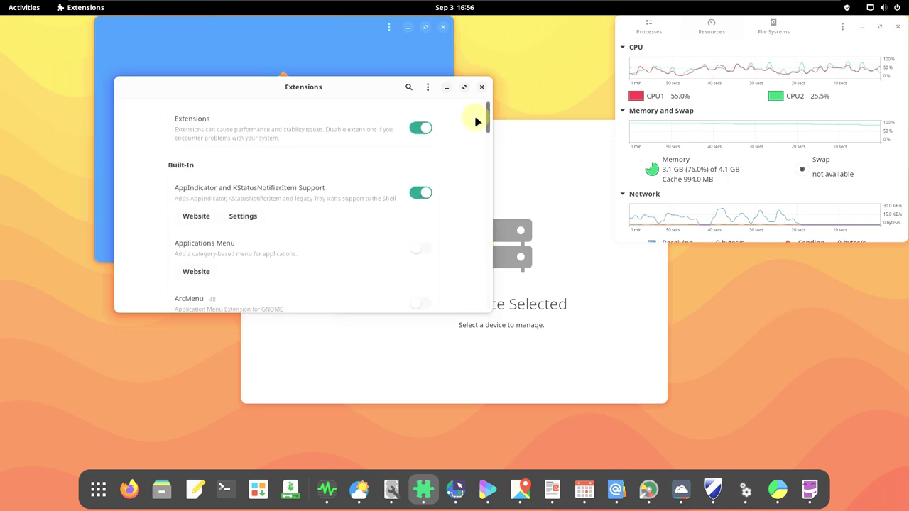
pyautogui.click(428, 88)
pyautogui.click(430, 126)
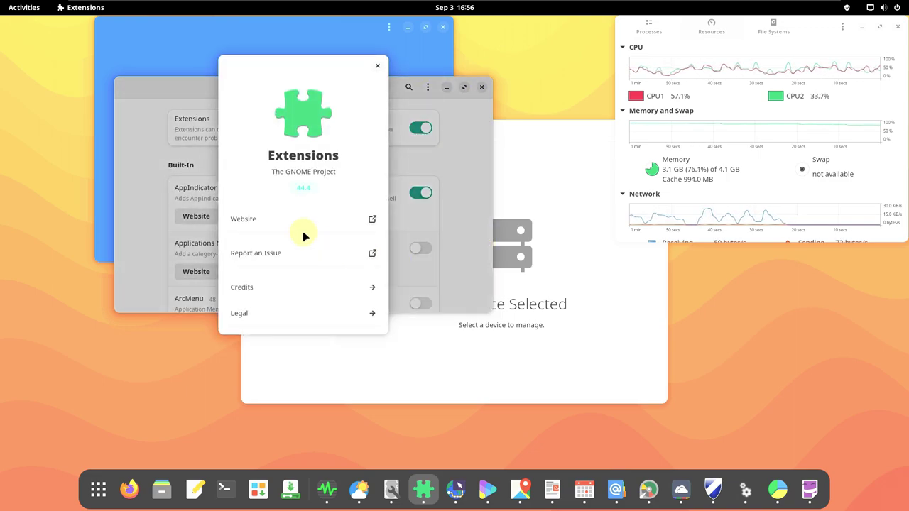
pyautogui.click(377, 66)
pyautogui.click(428, 52)
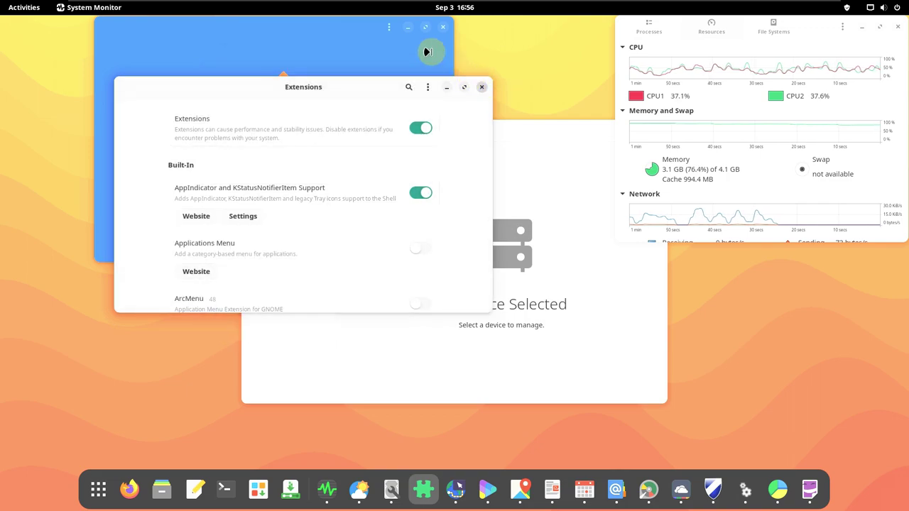
# - Bring Weather forward, view its About details, and close Weather
pyautogui.click(387, 26)
pyautogui.click(376, 189)
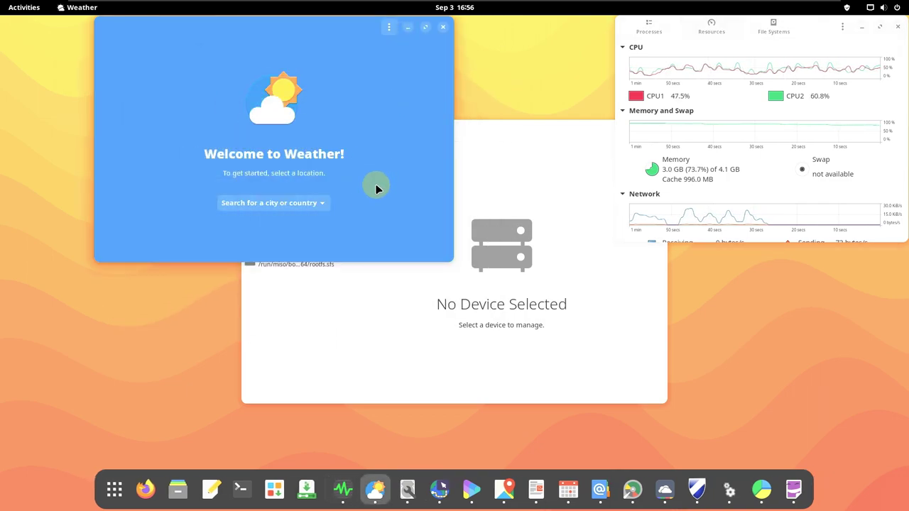
pyautogui.click(350, 27)
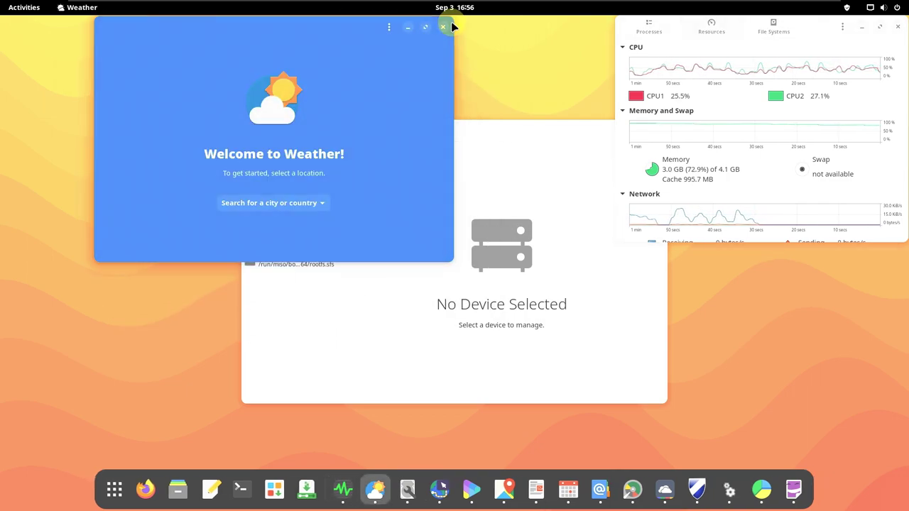
pyautogui.click(444, 26)
# - Check Disks' About details (gnome-disk-utility 44.0) and close Disks
pyautogui.moveTo(459, 134); pyautogui.dragTo(392, 129)
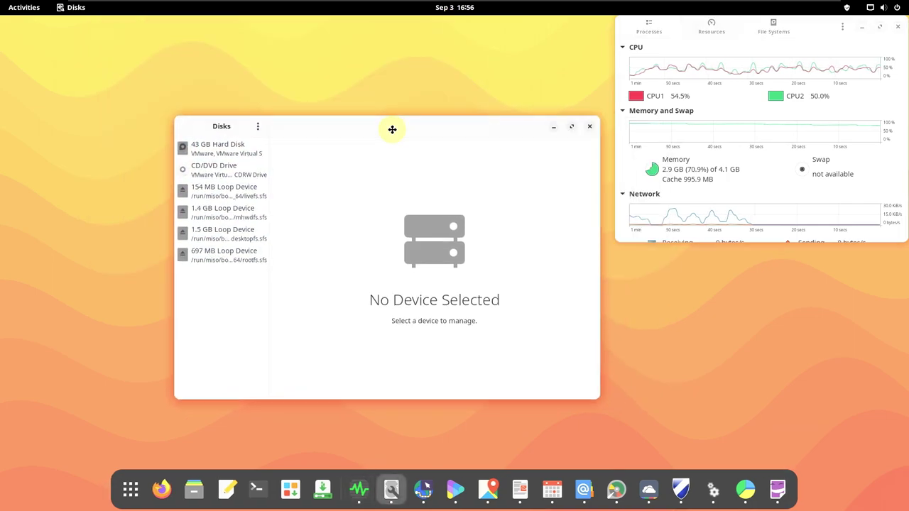
pyautogui.click(258, 128)
pyautogui.click(266, 221)
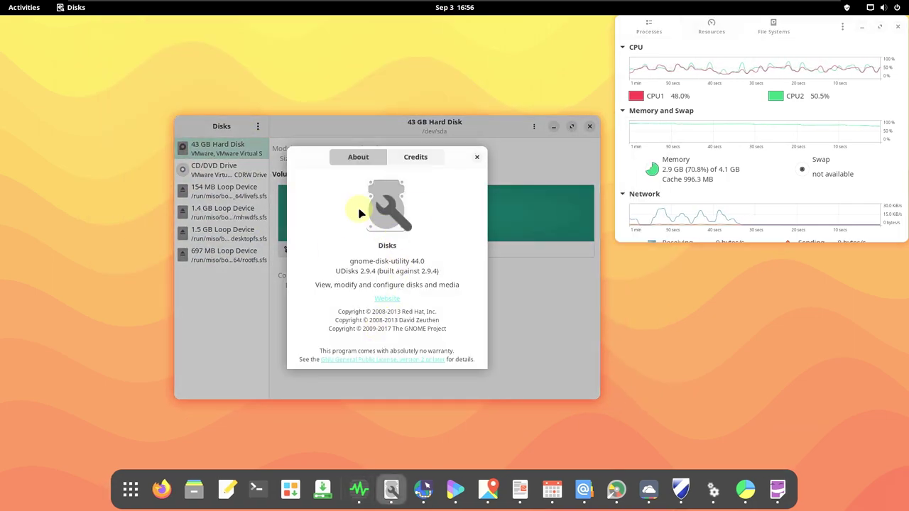
pyautogui.click(477, 157)
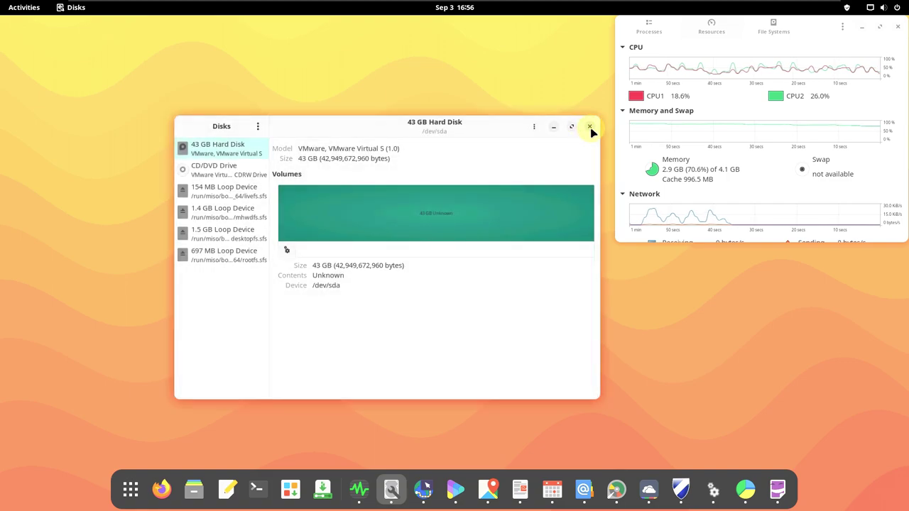
pyautogui.click(590, 127)
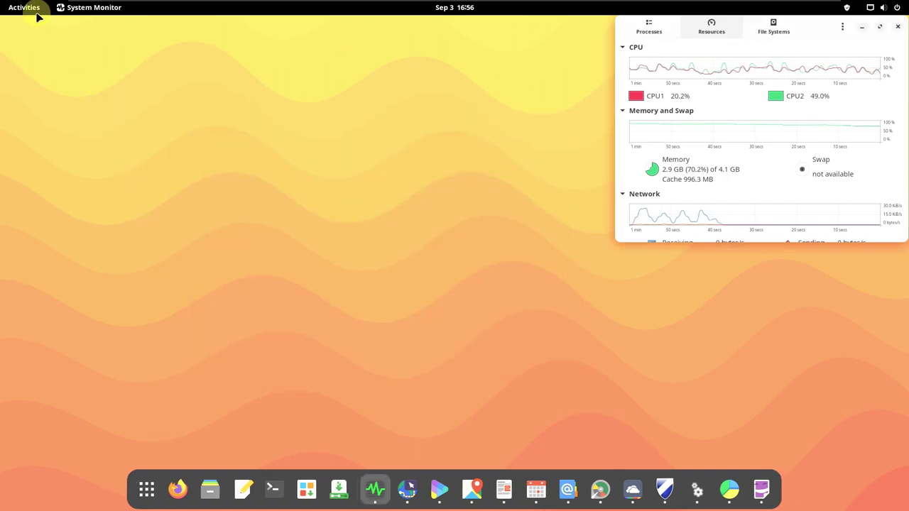
# - Switch to Maps from the overview, view its About details, and close Maps
pyautogui.press('super')
pyautogui.click(563, 331)
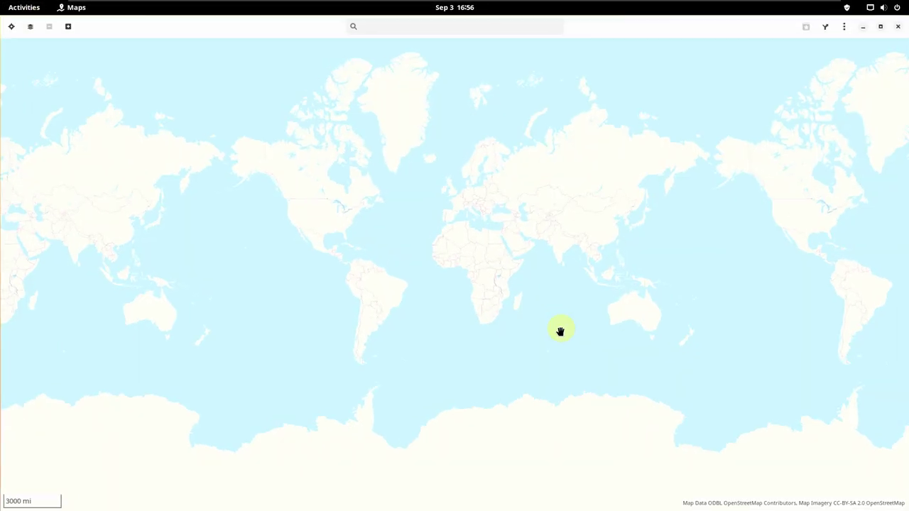
pyautogui.click(843, 26)
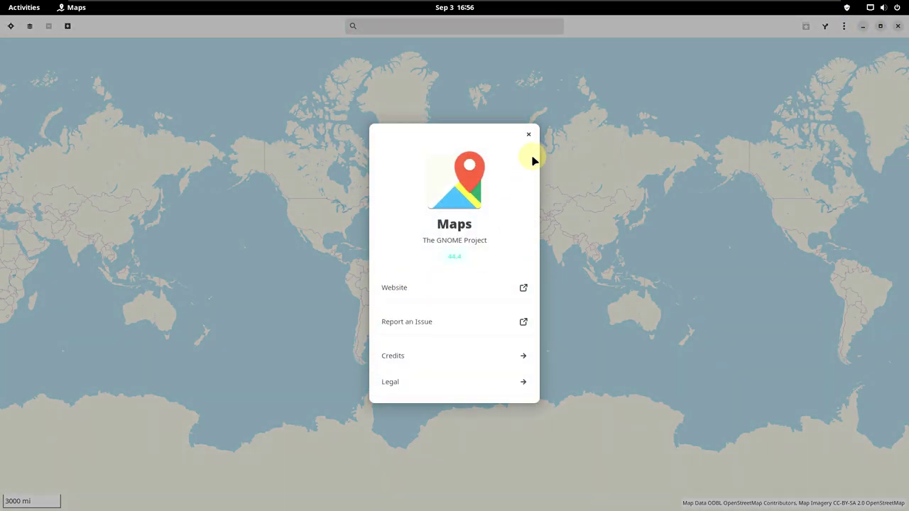
pyautogui.click(528, 135)
pyautogui.click(898, 26)
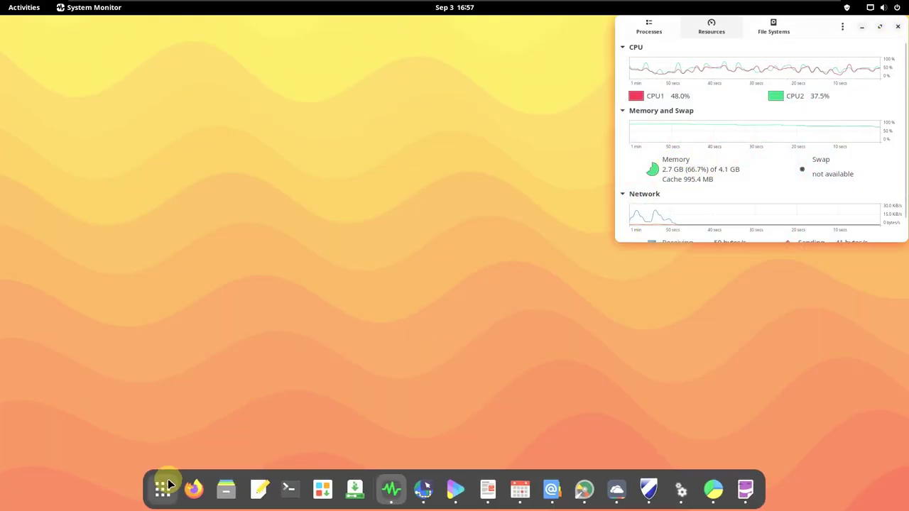
# - Launch Connections, view its version information, and close Connections
pyautogui.click(423, 489)
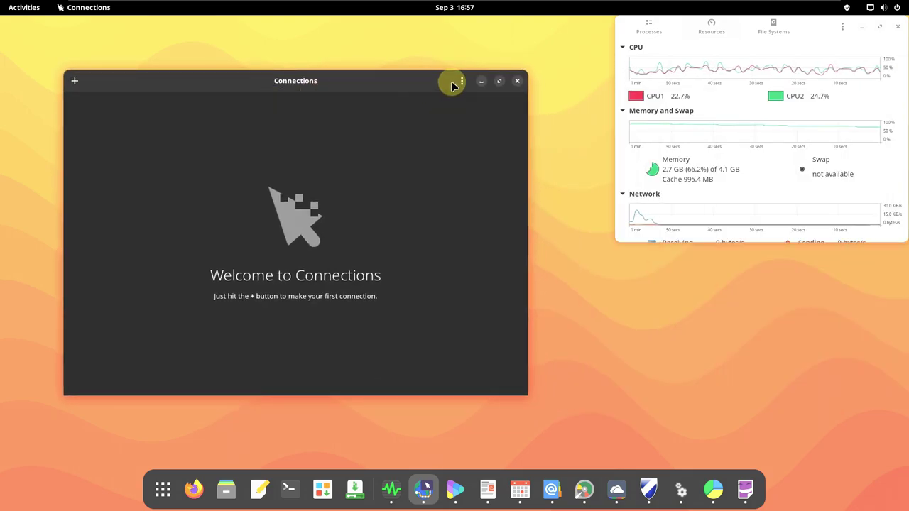
pyautogui.click(462, 80)
pyautogui.click(452, 140)
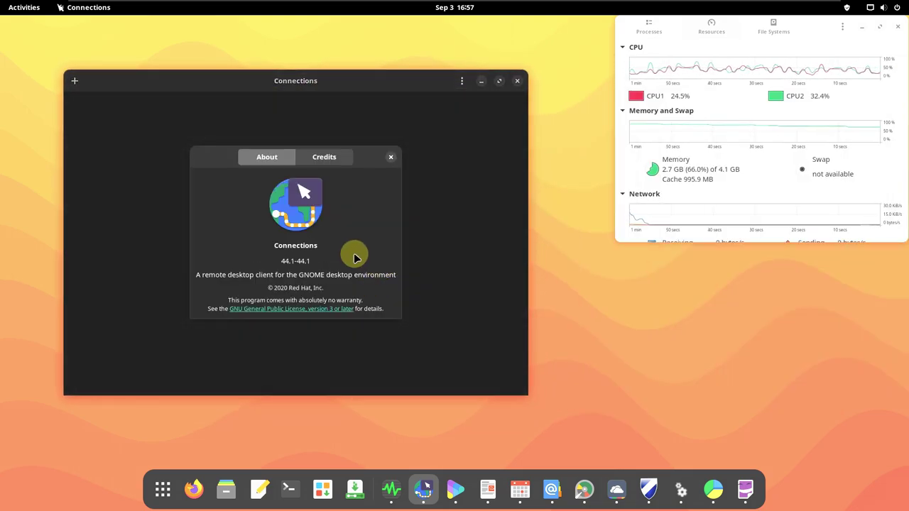
pyautogui.click(390, 158)
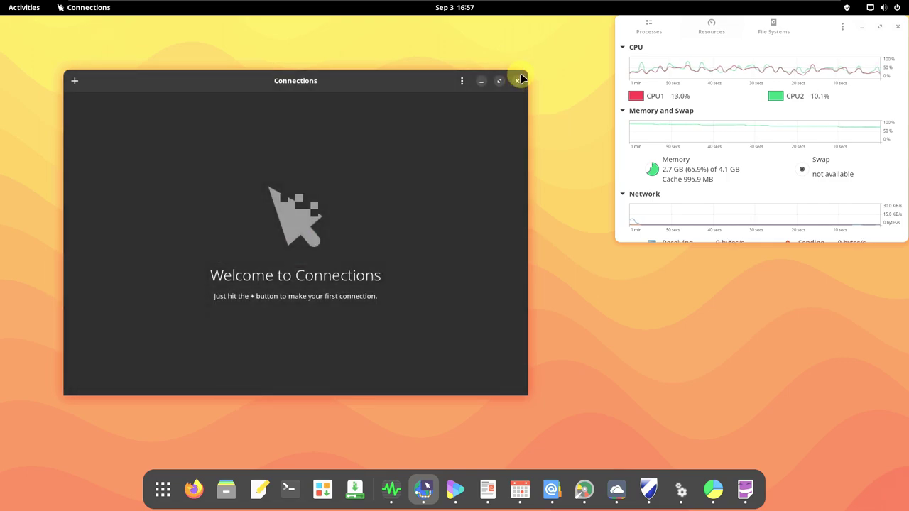
pyautogui.click(516, 84)
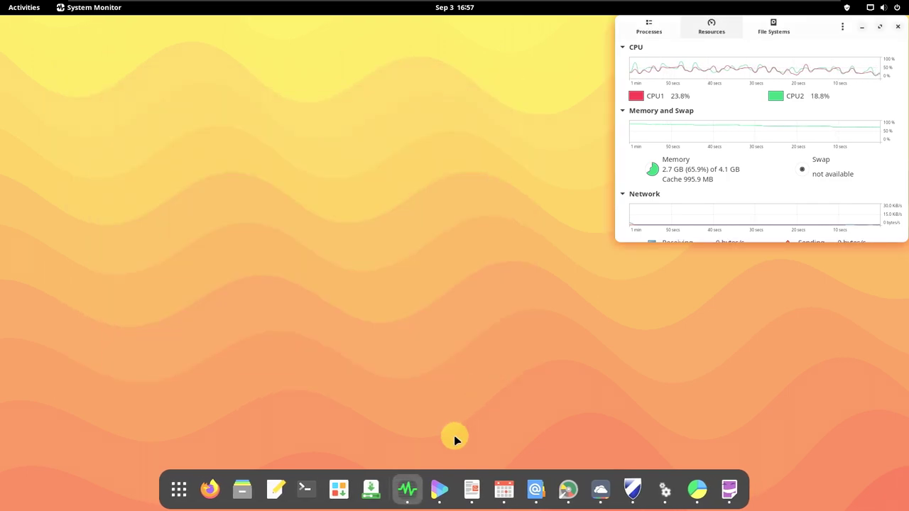
# - Open and close the Videos app, then open and close Document Viewer
pyautogui.click(441, 489)
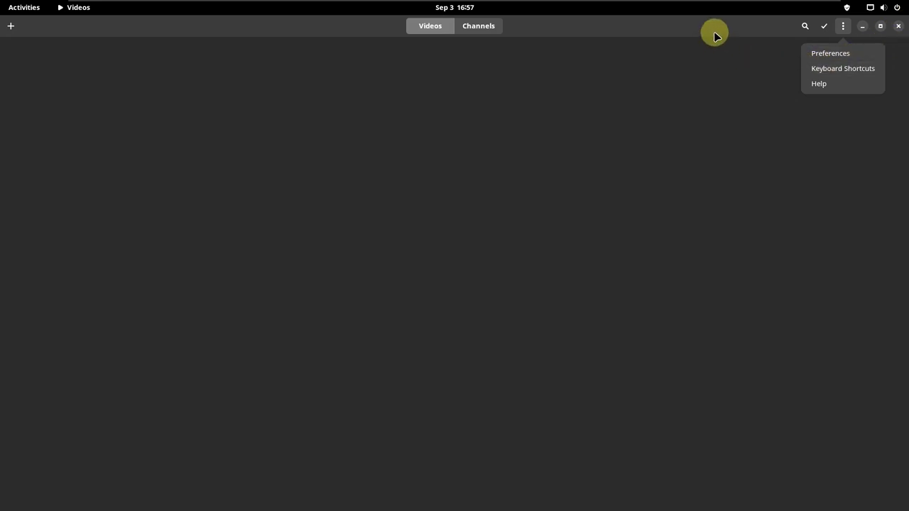
pyautogui.click(801, 37)
pyautogui.click(899, 26)
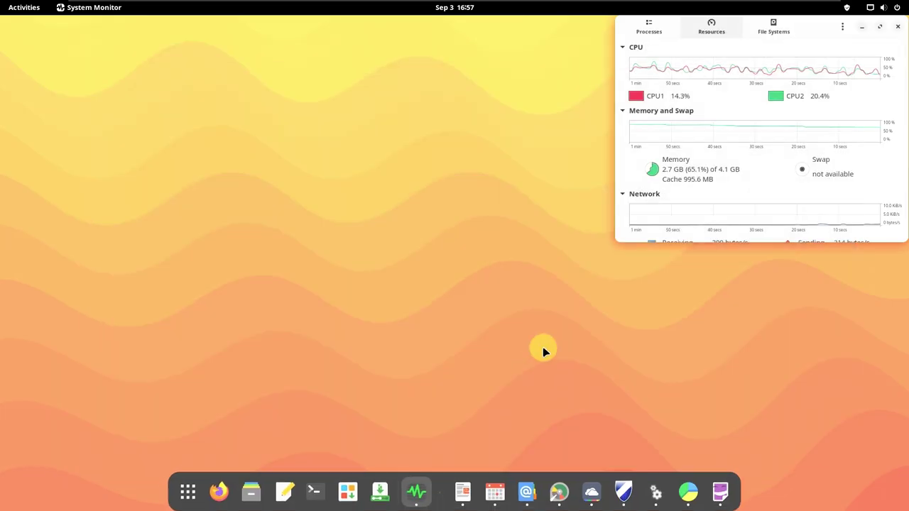
pyautogui.click(466, 485)
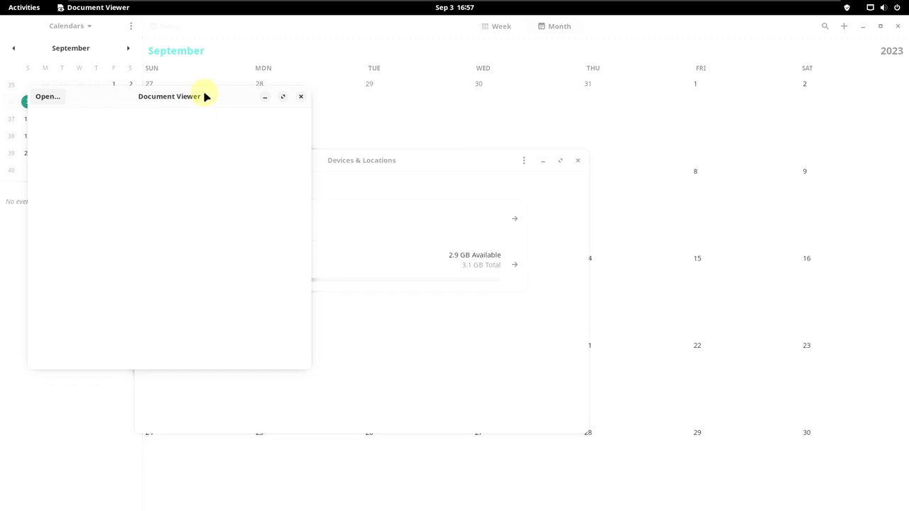
pyautogui.moveTo(211, 100); pyautogui.dragTo(325, 144)
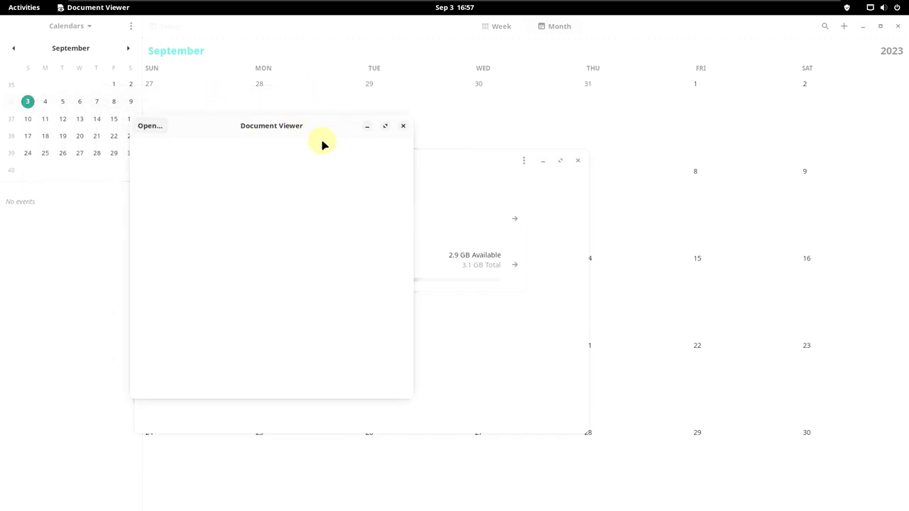
pyautogui.click(403, 126)
# - View Calendar's version information (44.1) and hide the Calendar window
pyautogui.click(130, 26)
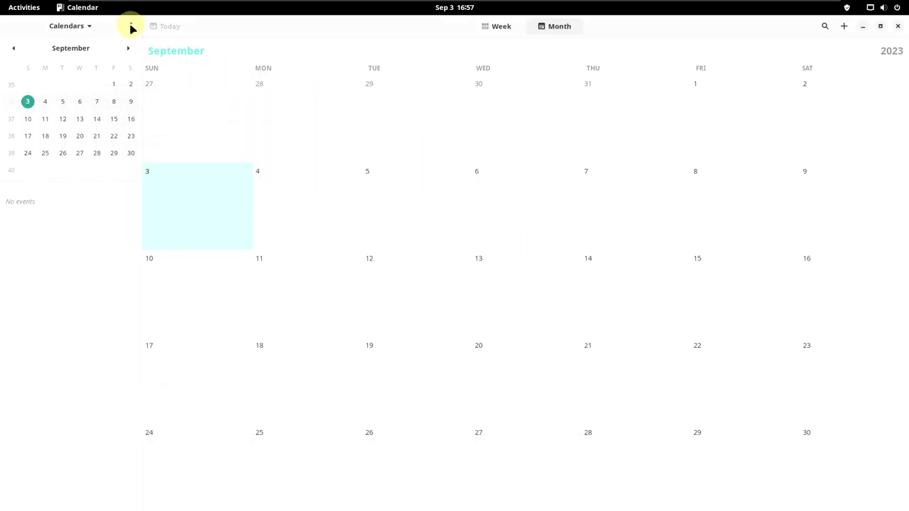
pyautogui.click(146, 104)
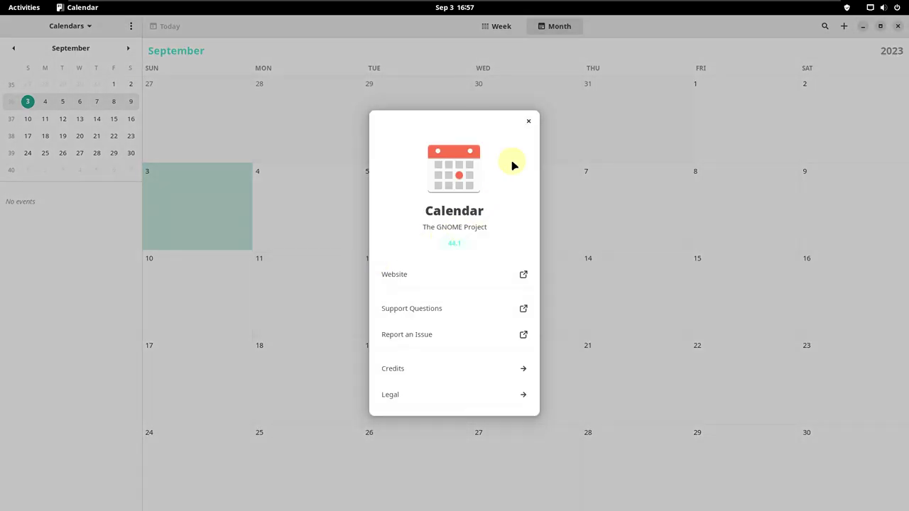
pyautogui.click(530, 120)
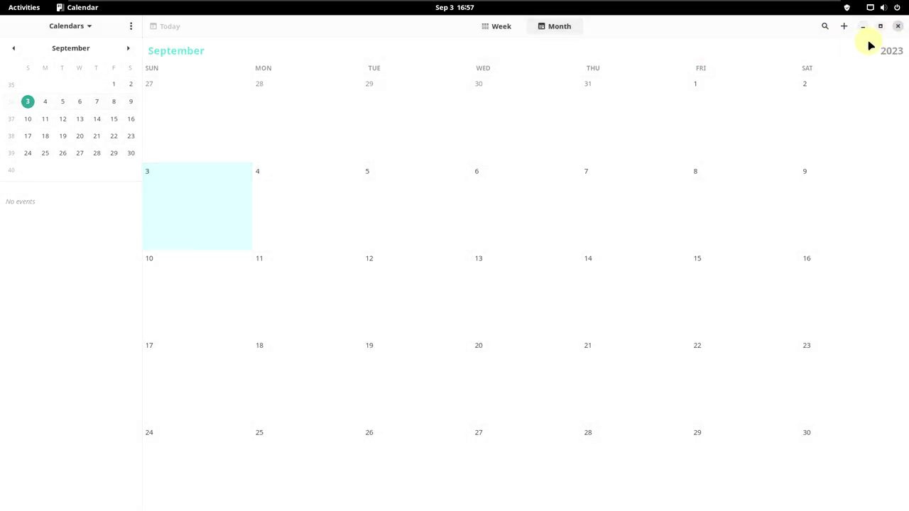
pyautogui.click(863, 26)
# - Check Disk Usage Analyzer's version information and close it, then dismiss GParted's version info and close GParted
pyautogui.click(524, 161)
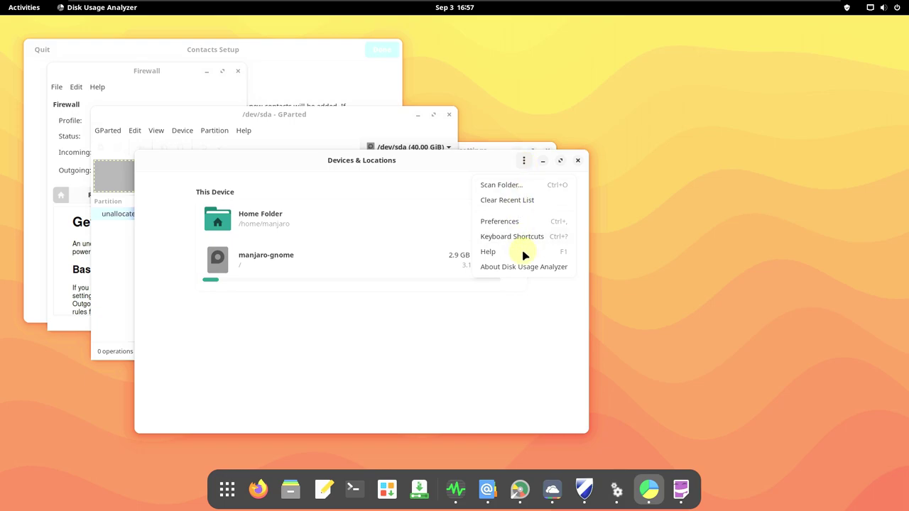
pyautogui.click(523, 265)
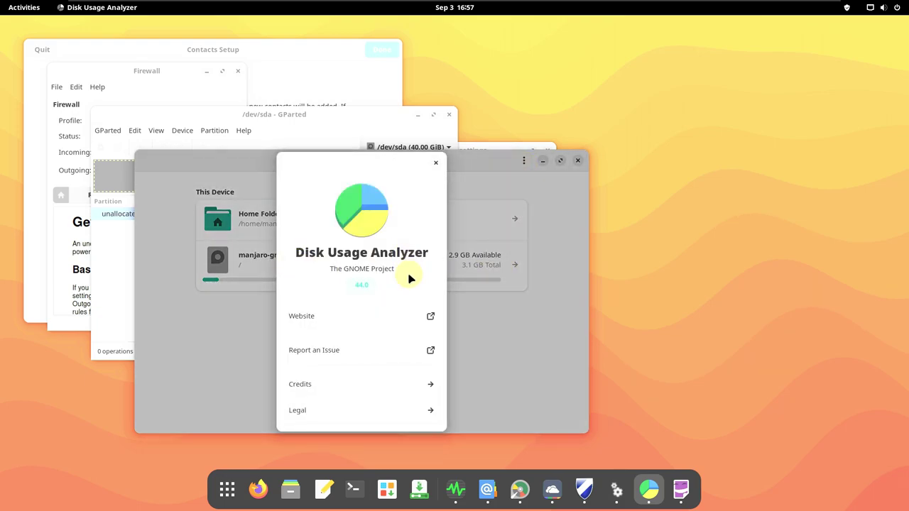
pyautogui.click(435, 163)
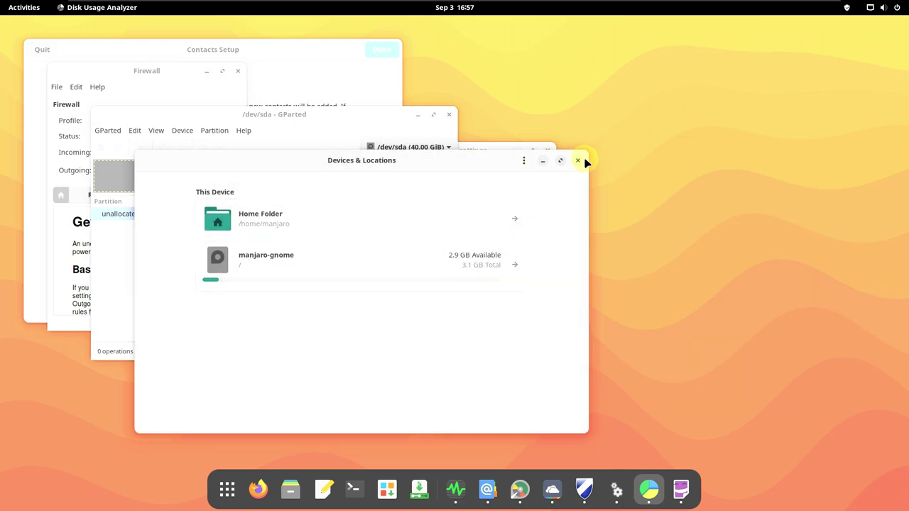
pyautogui.click(579, 161)
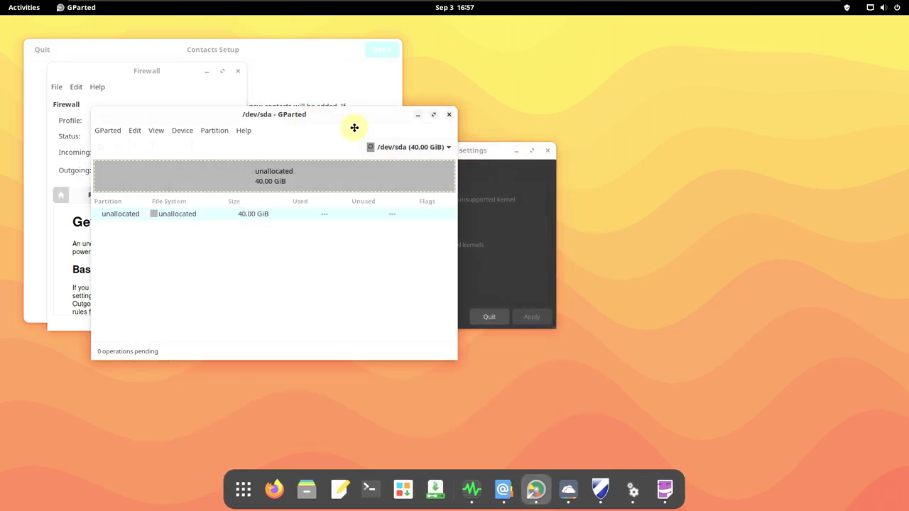
pyautogui.moveTo(354, 127); pyautogui.dragTo(515, 139)
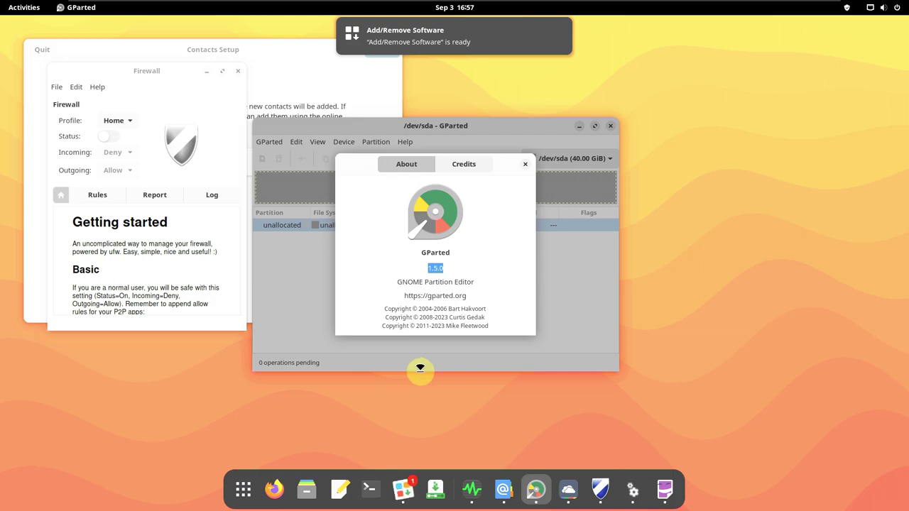
pyautogui.click(526, 165)
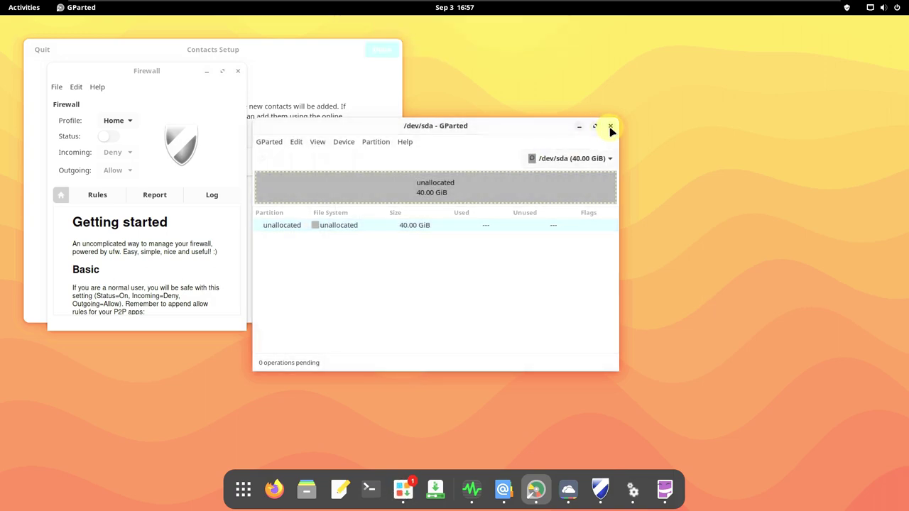
pyautogui.click(611, 127)
# - Check Gufw's version 22.04.0, review its rules, report and profiles (keeping Home), close it, then move Notifications settings
pyautogui.moveTo(156, 74); pyautogui.dragTo(473, 141)
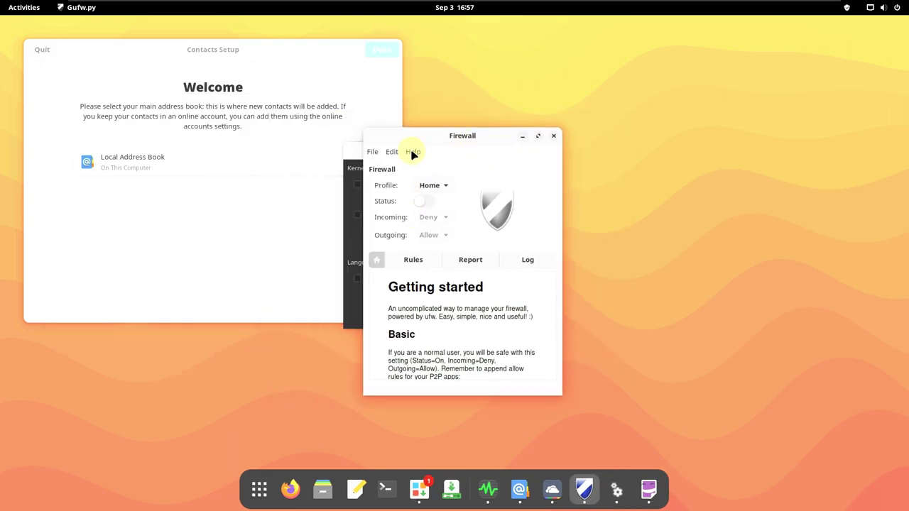
pyautogui.click(429, 171)
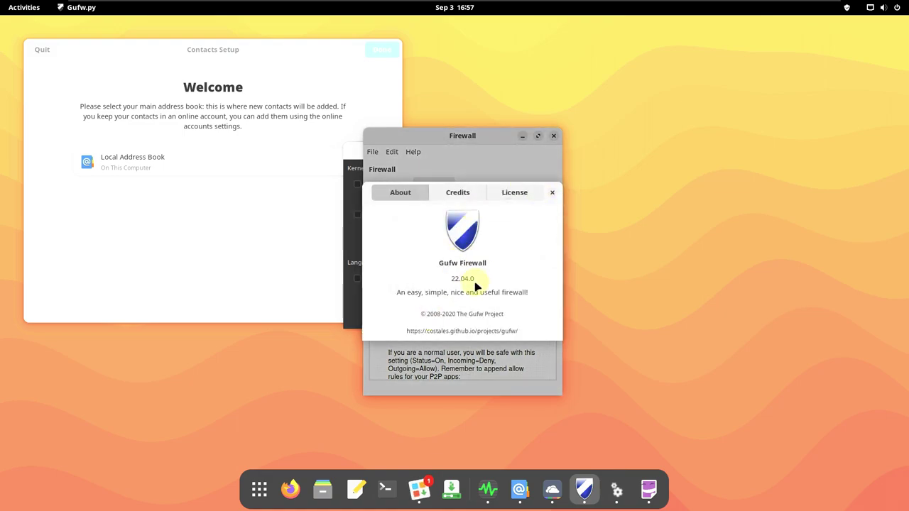
pyautogui.doubleClick(479, 277)
pyautogui.click(552, 193)
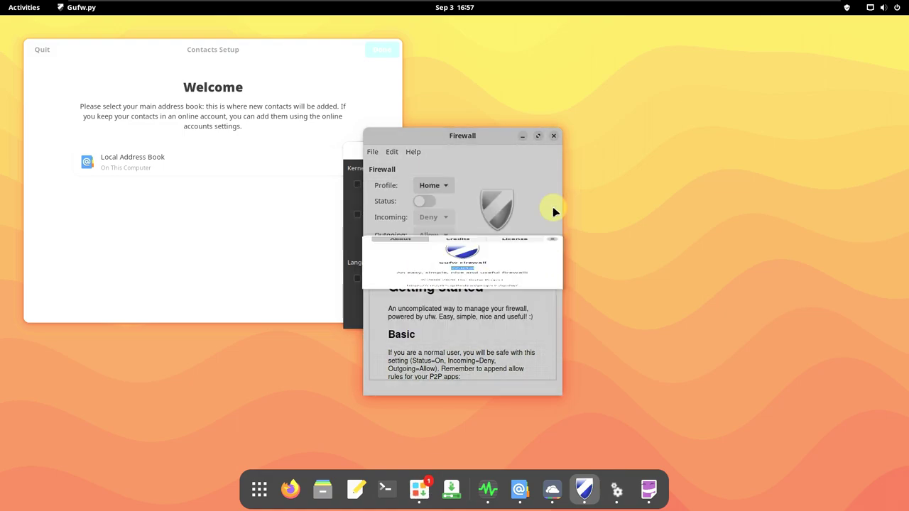
pyautogui.click(430, 260)
pyautogui.click(477, 259)
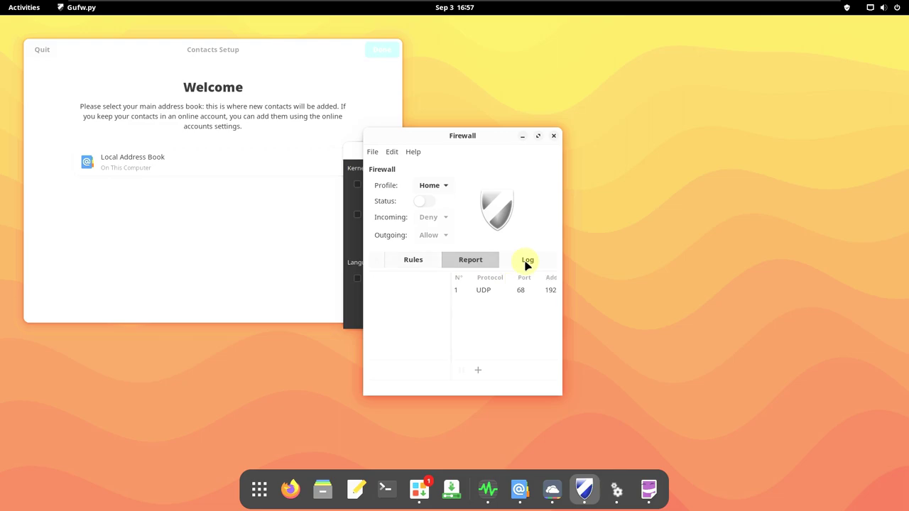
pyautogui.click(445, 187)
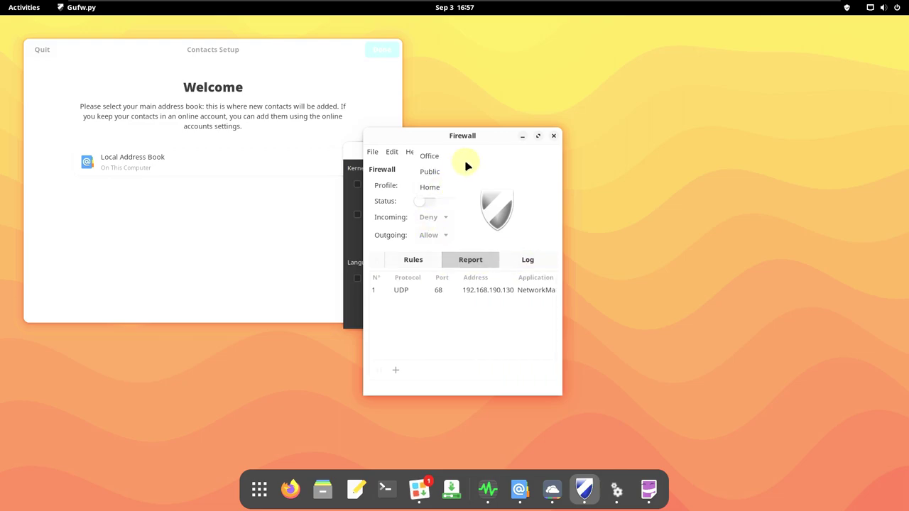
pyautogui.click(526, 242)
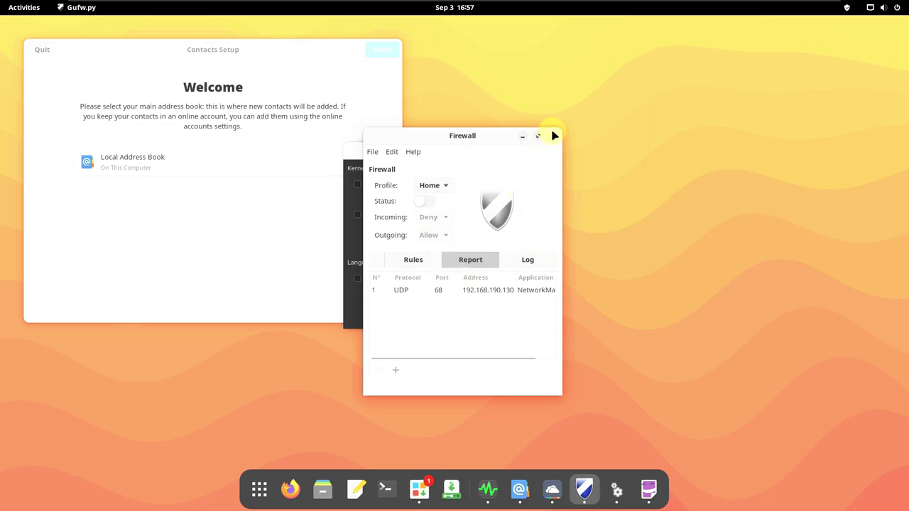
pyautogui.click(554, 137)
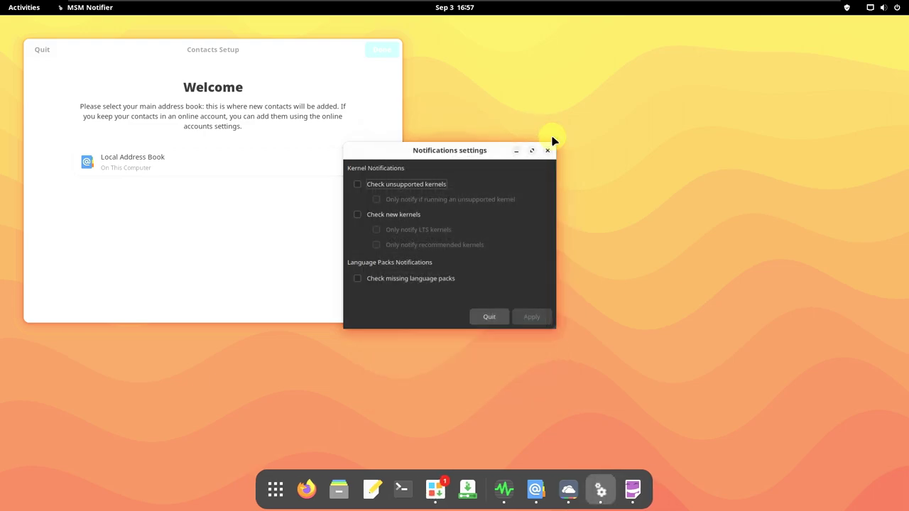
pyautogui.moveTo(445, 155); pyautogui.dragTo(522, 160)
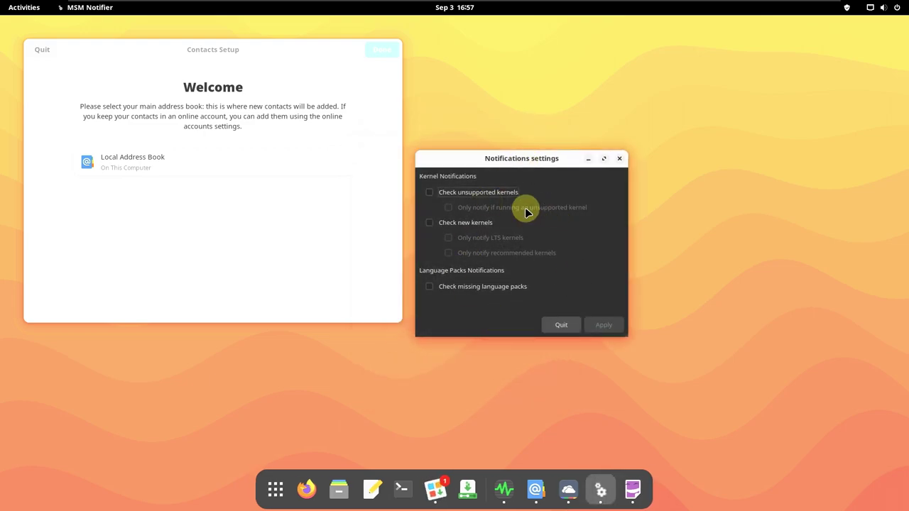
# - Dismiss Notifications settings and finish Contacts setup using Local Address Book as the main address book
pyautogui.click(555, 325)
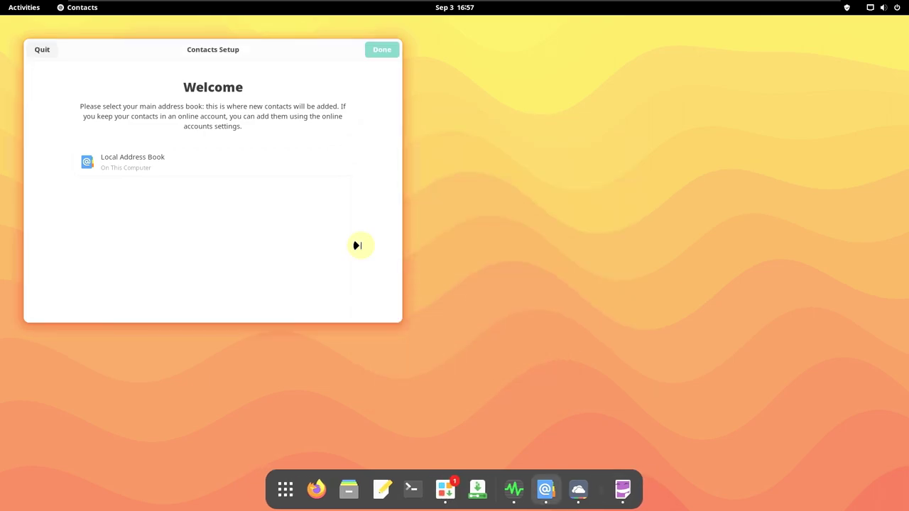
pyautogui.moveTo(206, 63); pyautogui.dragTo(329, 82)
pyautogui.click(315, 178)
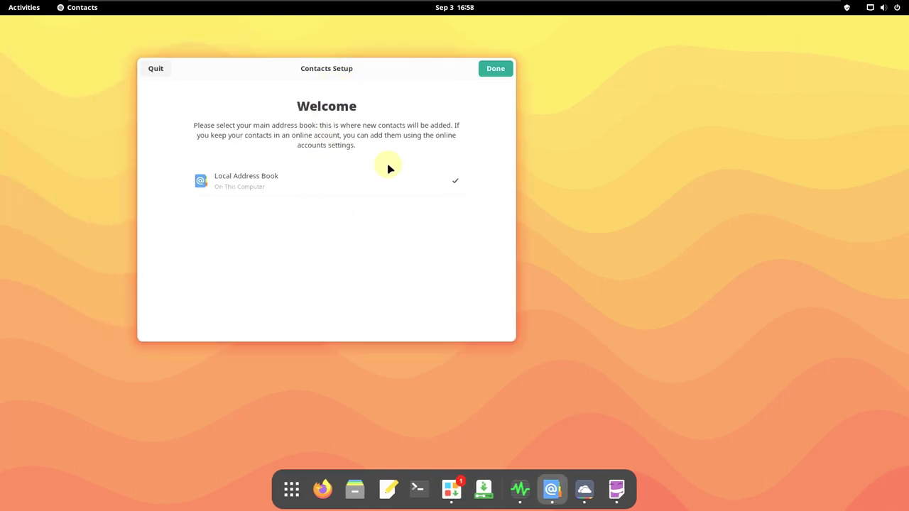
pyautogui.click(493, 68)
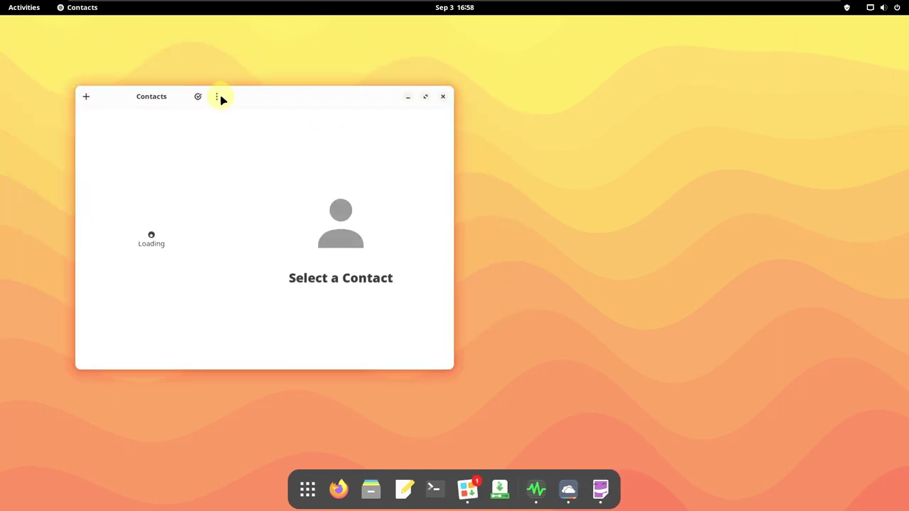
# - Check the Contacts version information, then close Contacts
pyautogui.click(217, 97)
pyautogui.click(230, 254)
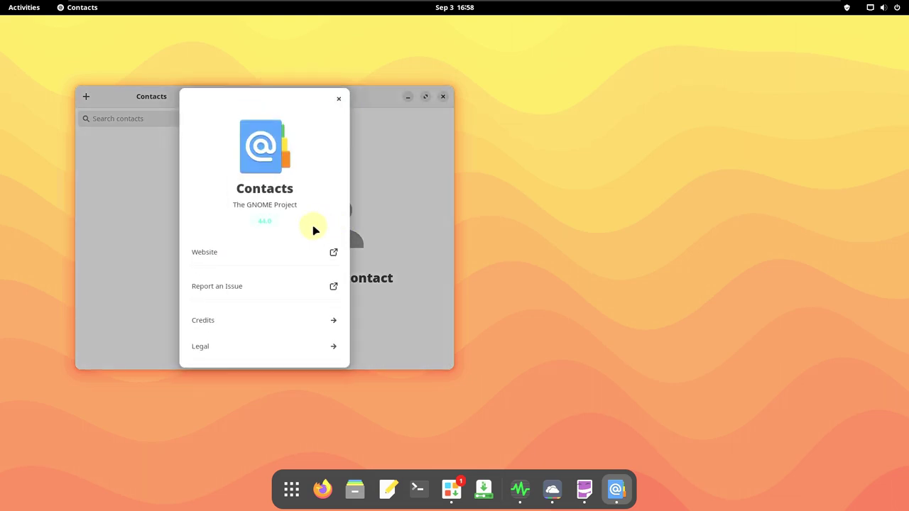
pyautogui.click(338, 104)
pyautogui.click(443, 96)
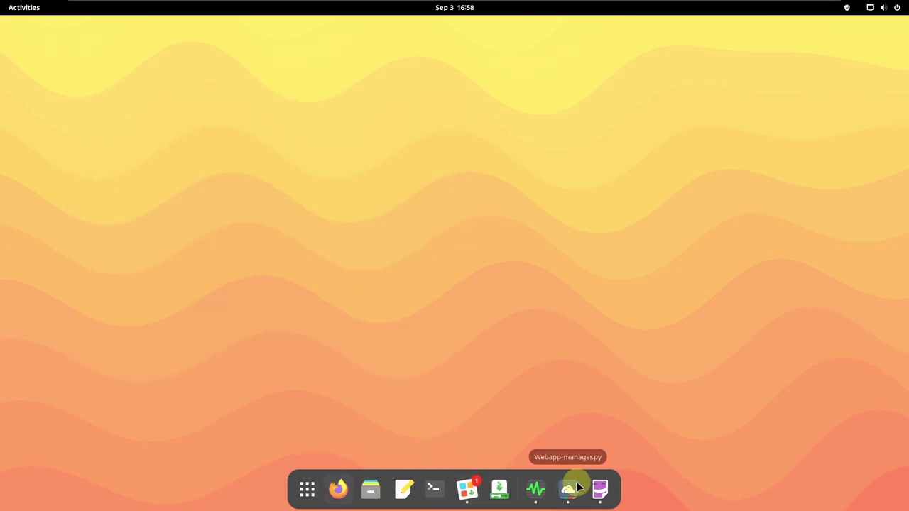
# - Launch Cheese, view its About details (version 44.1), then close it
pyautogui.click(599, 489)
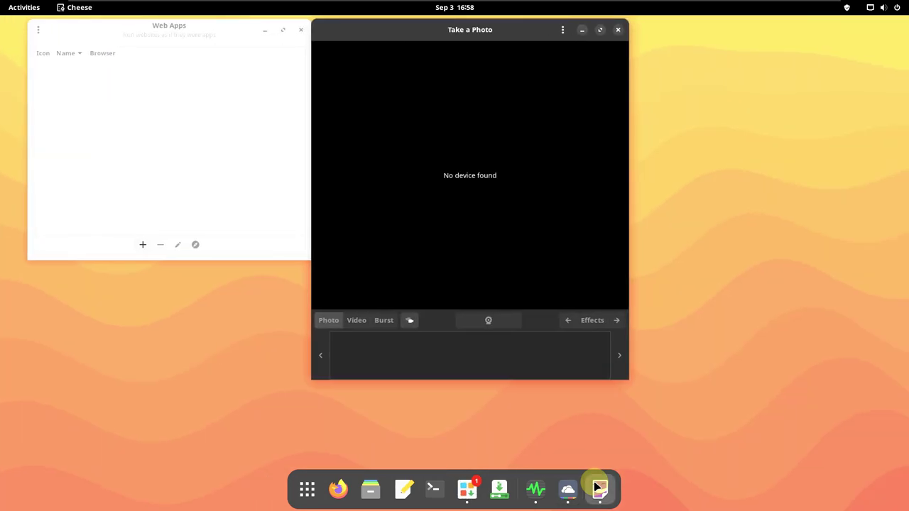
pyautogui.click(563, 29)
pyautogui.click(572, 130)
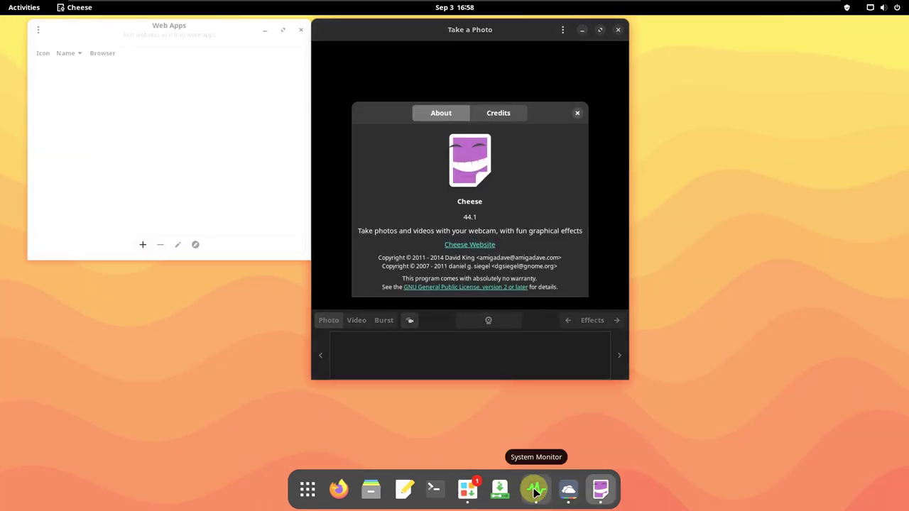
pyautogui.click(532, 489)
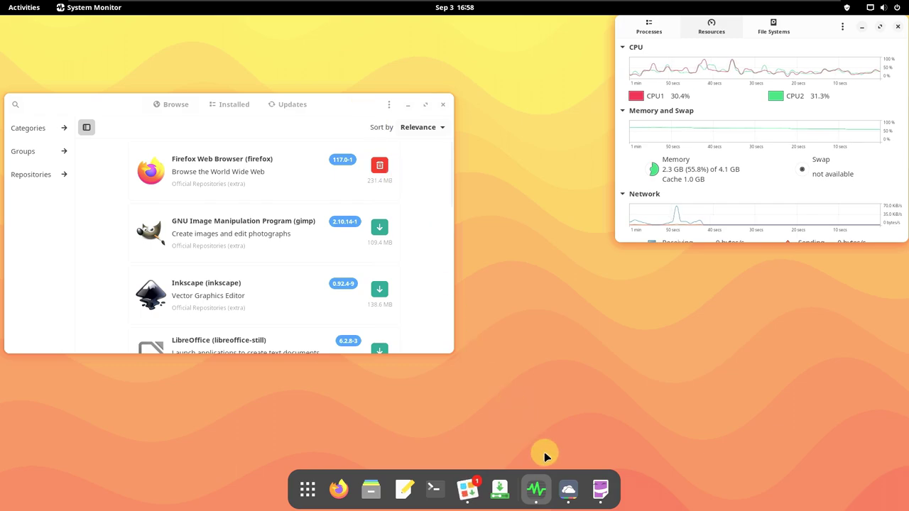
pyautogui.click(600, 489)
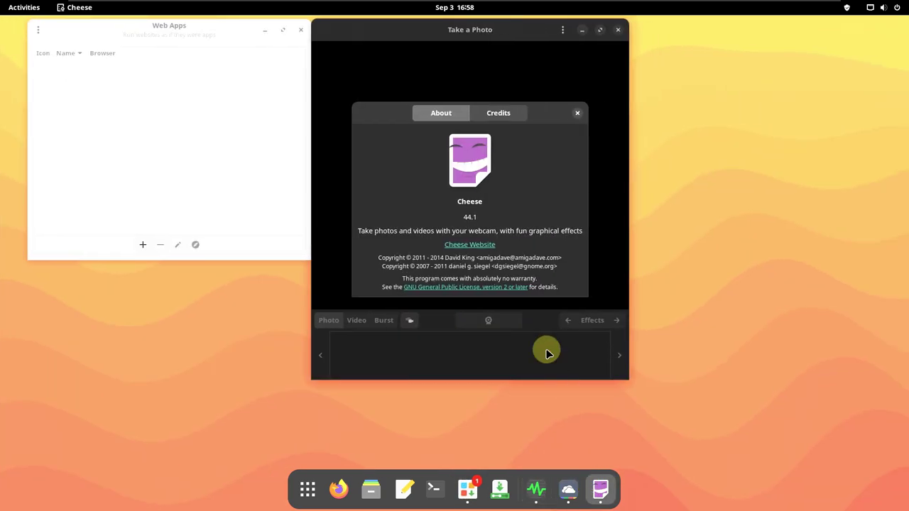
pyautogui.click(577, 113)
pyautogui.click(618, 30)
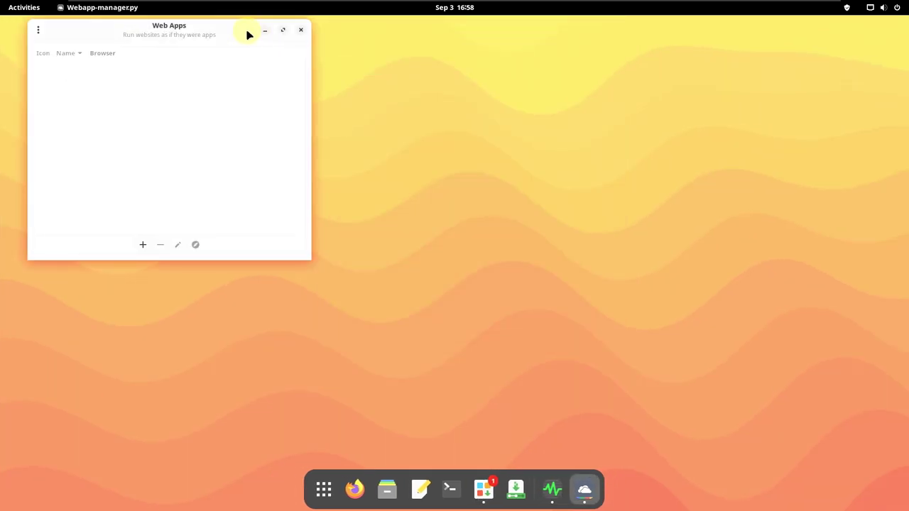
# - View the Web Apps About information (version 1.3.2) and close it
pyautogui.click(38, 30)
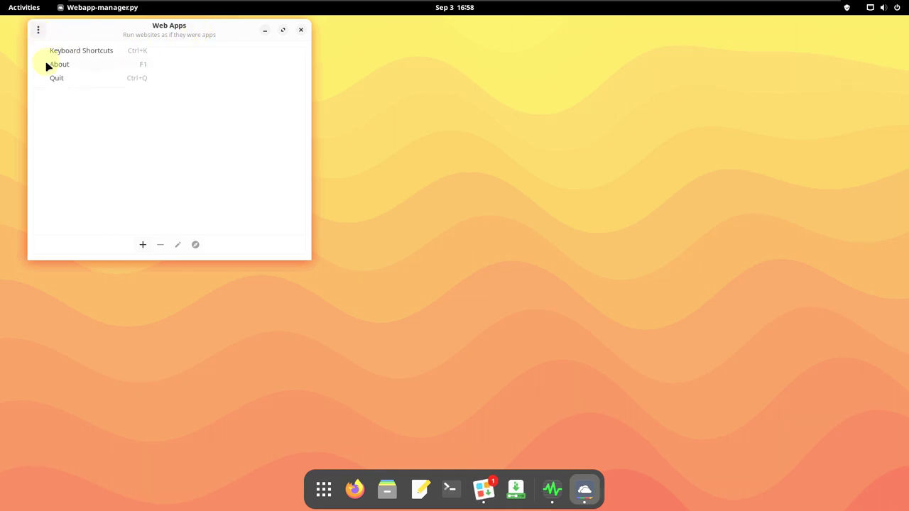
pyautogui.click(52, 71)
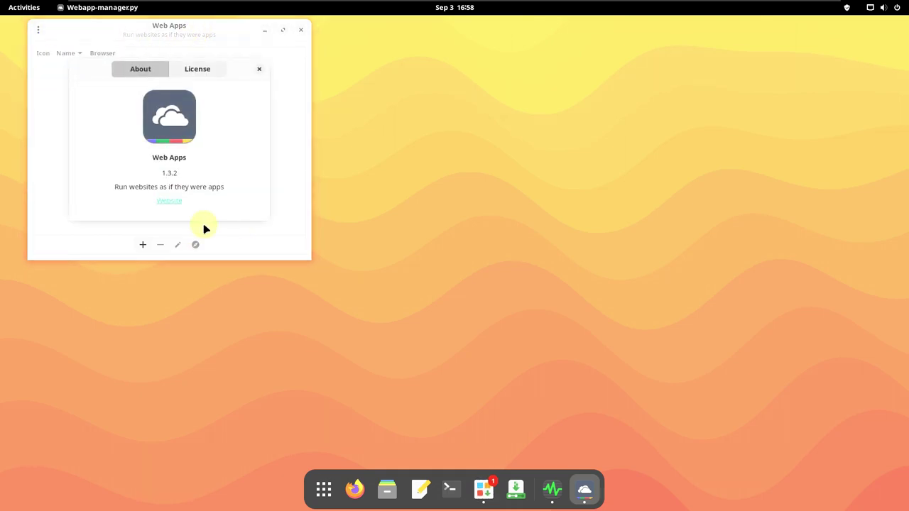
pyautogui.click(258, 70)
# - Start a new web app named 9to5linux with the address youtube.com/9to5linux
pyautogui.click(142, 246)
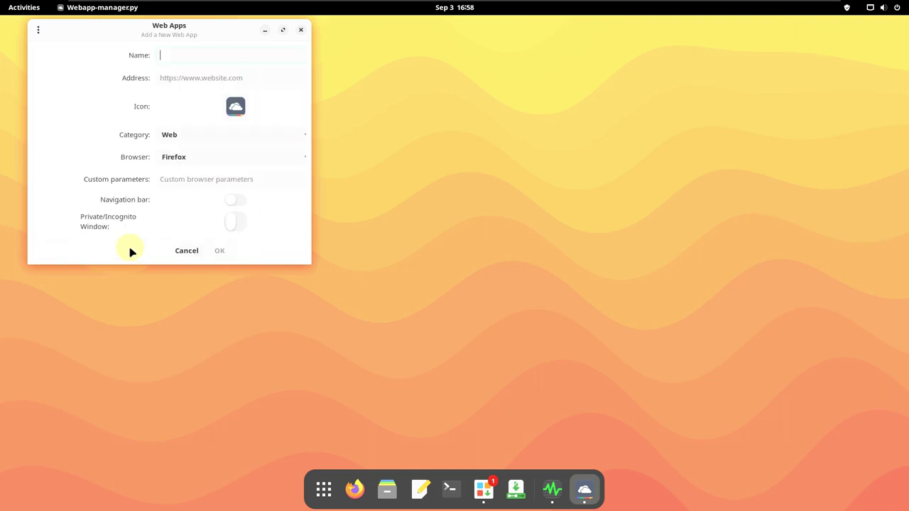
pyautogui.click(177, 79)
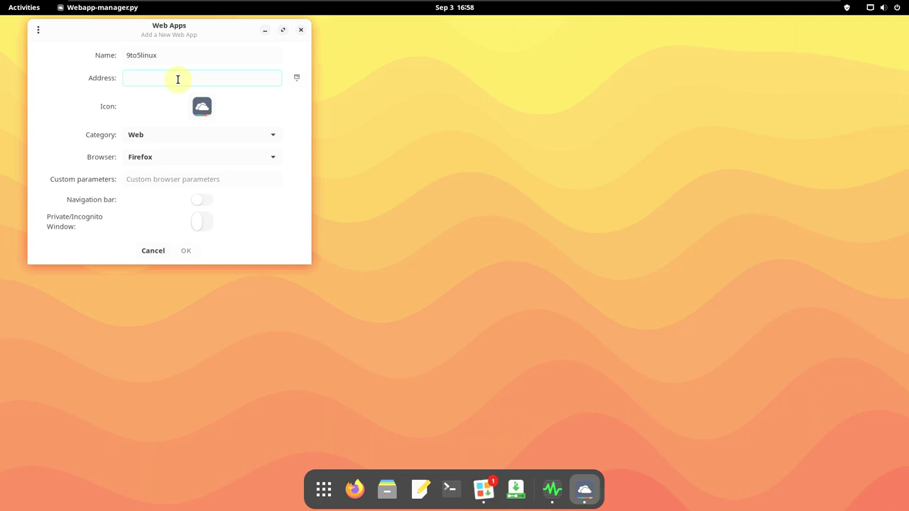
pyautogui.write('youtube.com/9to5linux')
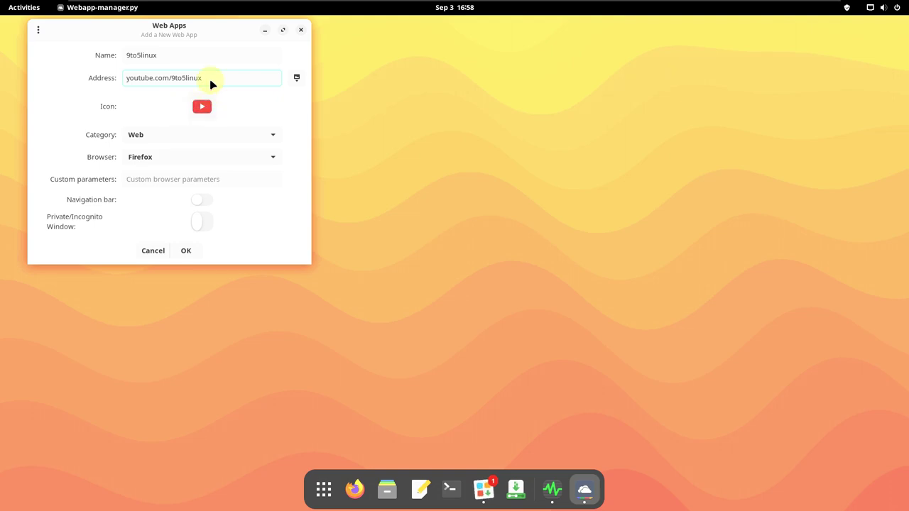
pyautogui.moveTo(209, 34); pyautogui.dragTo(337, 52)
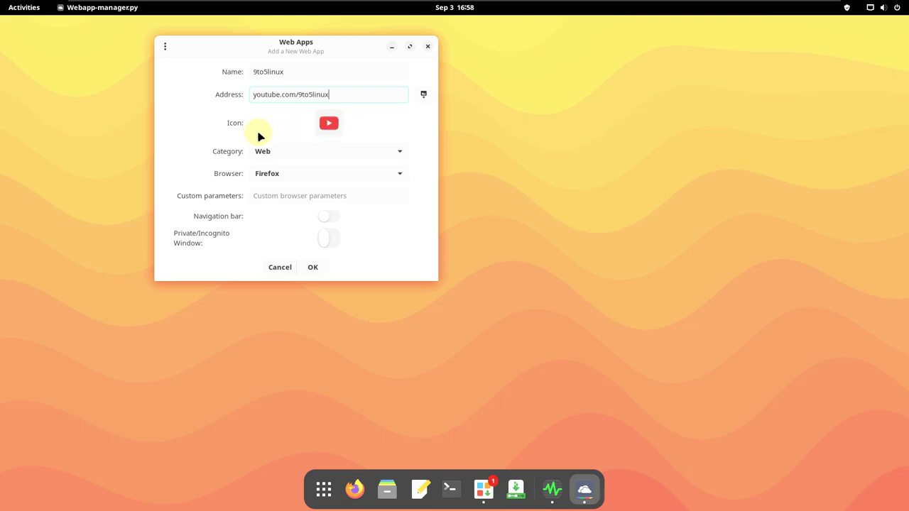
# - Search the icon chooser for 'twitter', then cancel to keep the YouTube icon
pyautogui.click(329, 123)
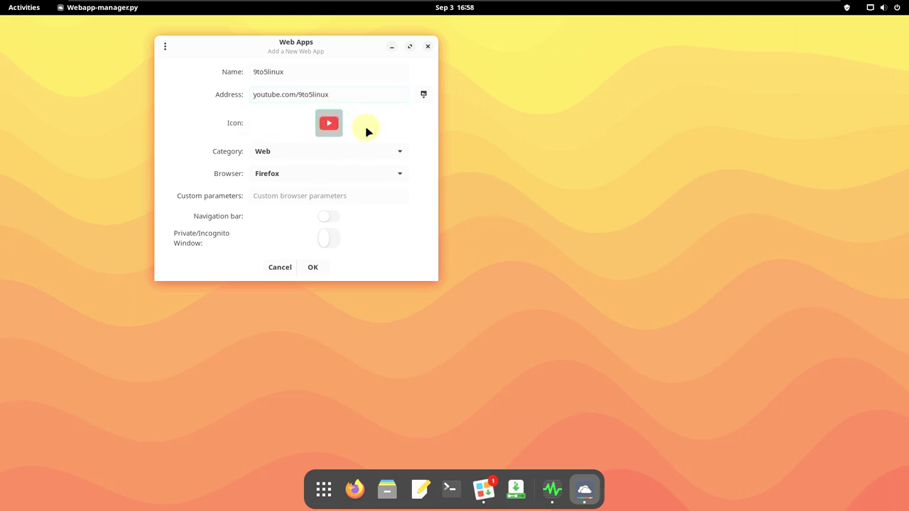
pyautogui.click(329, 128)
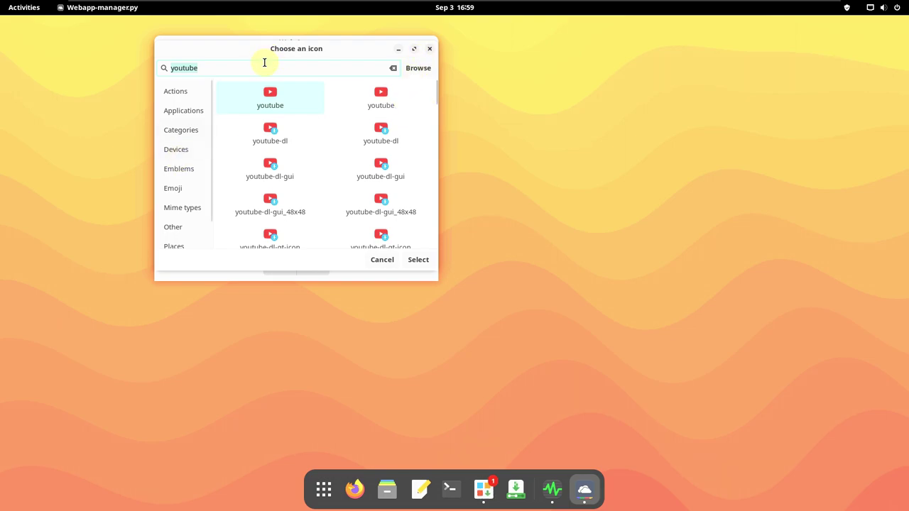
pyautogui.moveTo(249, 65); pyautogui.dragTo(149, 65)
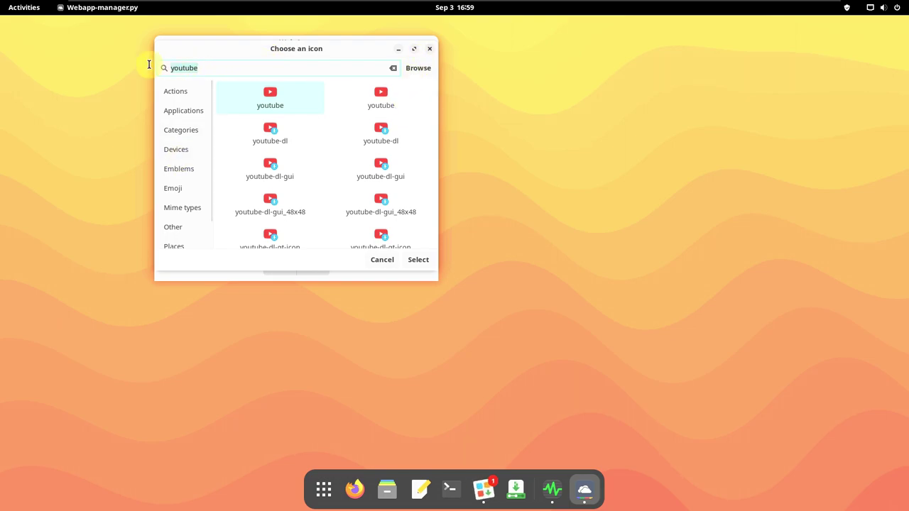
pyautogui.write('tw')
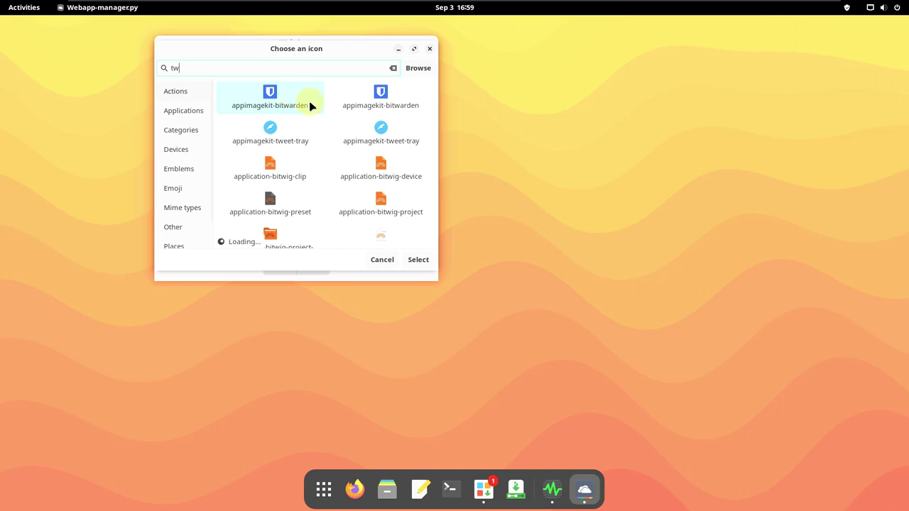
pyautogui.write('itter')
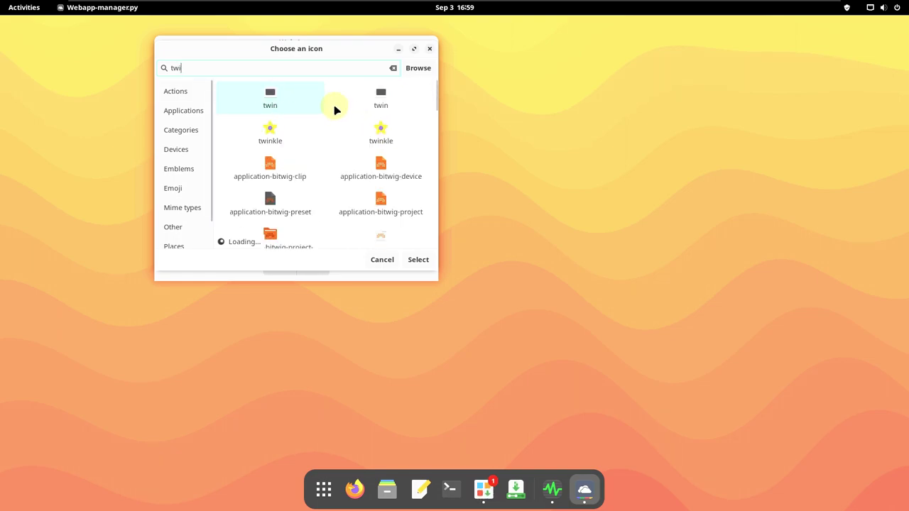
pyautogui.click(394, 69)
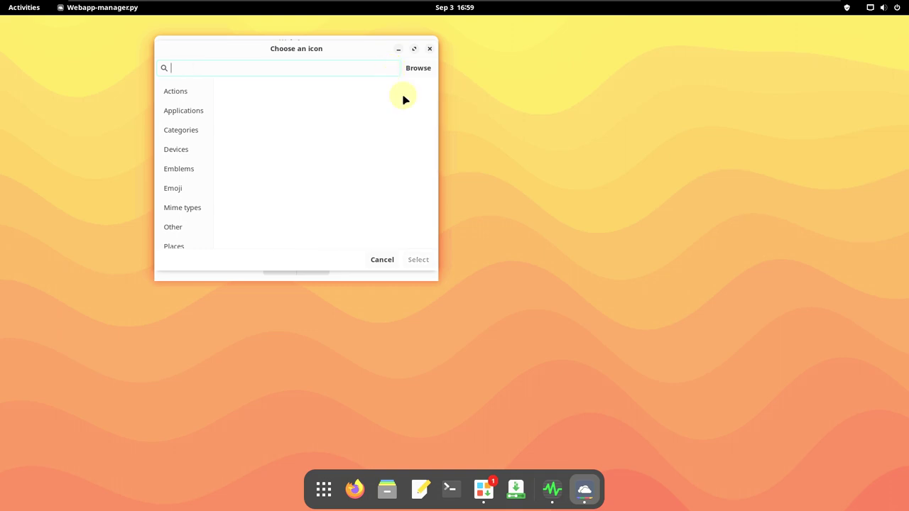
pyautogui.click(382, 260)
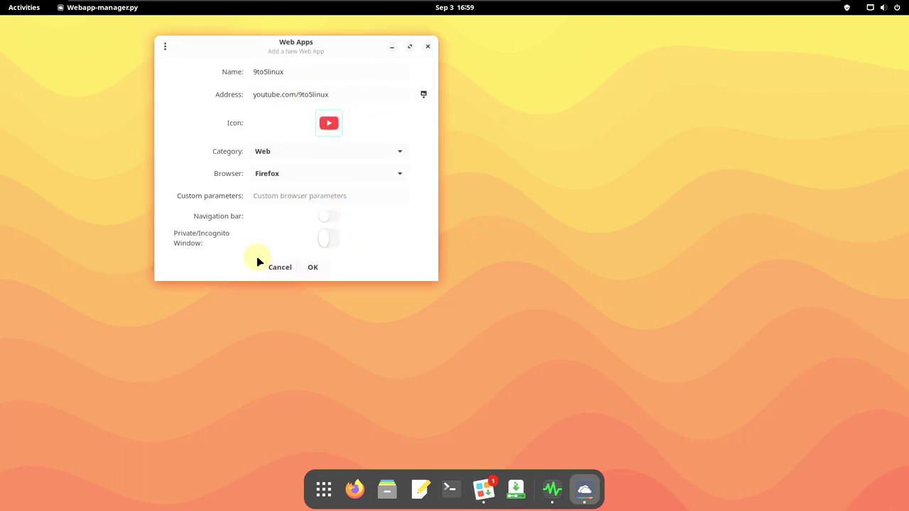
# - Save the 9to5linux web app, glance at the Web Apps About box, and close the manager
pyautogui.click(324, 267)
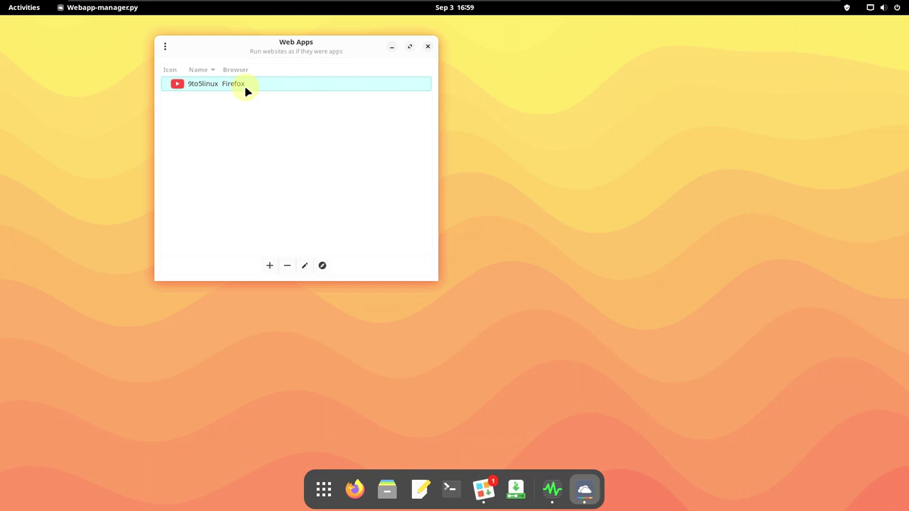
pyautogui.click(167, 47)
pyautogui.click(189, 83)
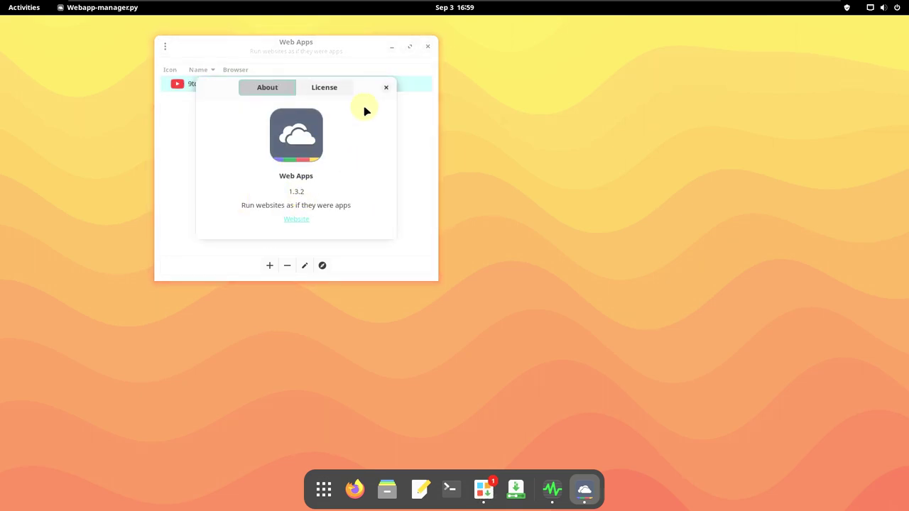
pyautogui.click(385, 88)
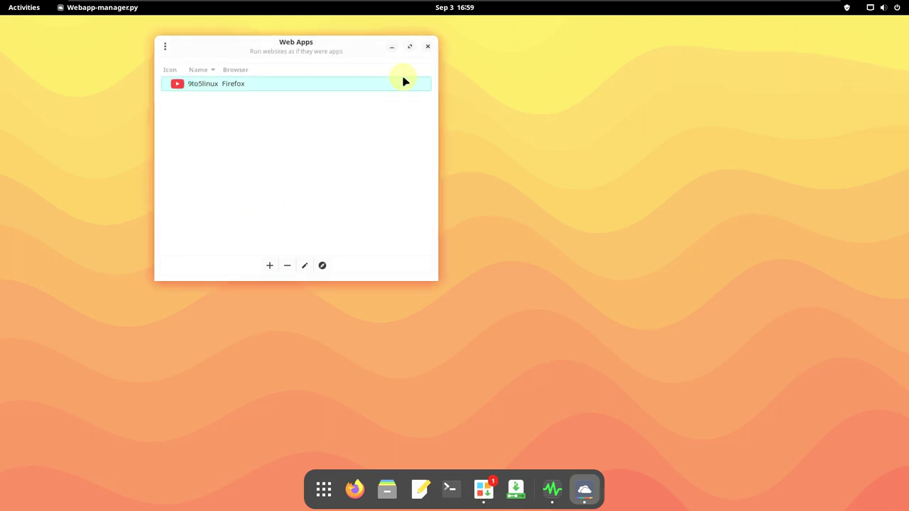
pyautogui.click(427, 46)
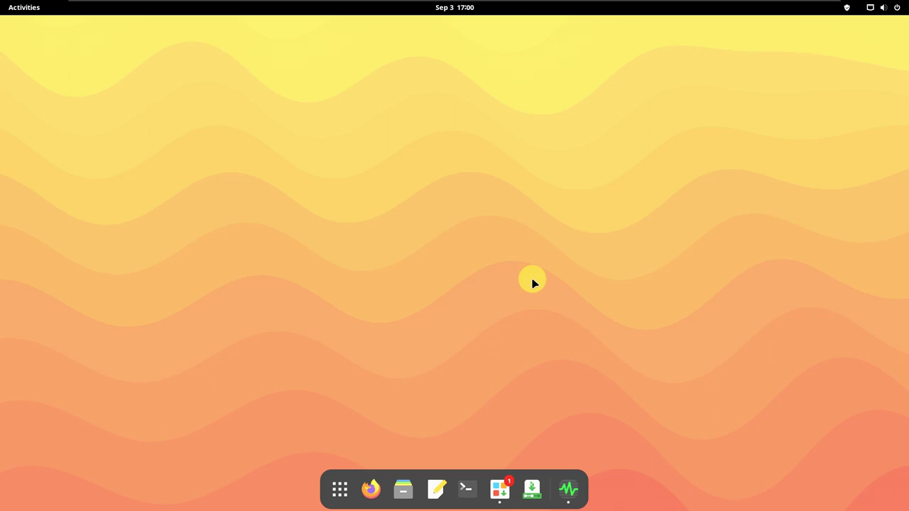
# - Look for the 9to5linux launcher in the app grid, then return to the first workspace via Activities
pyautogui.click(339, 489)
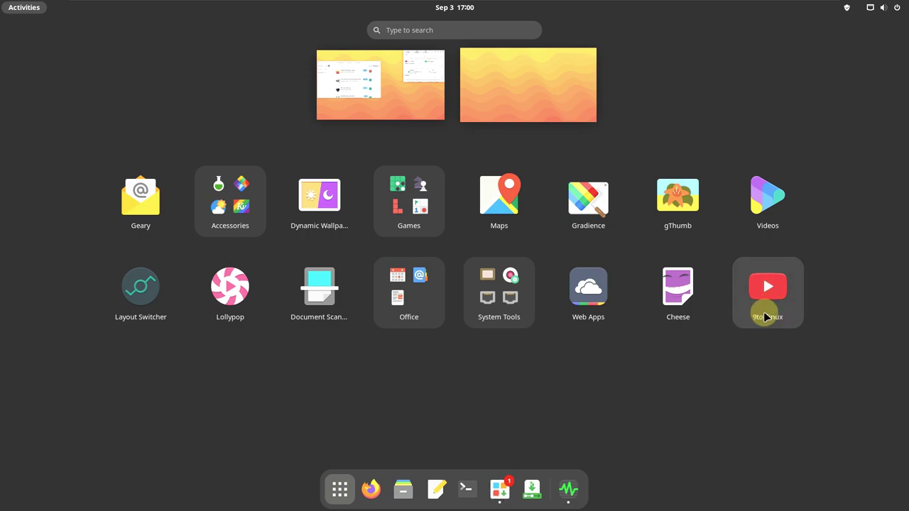
pyautogui.click(348, 484)
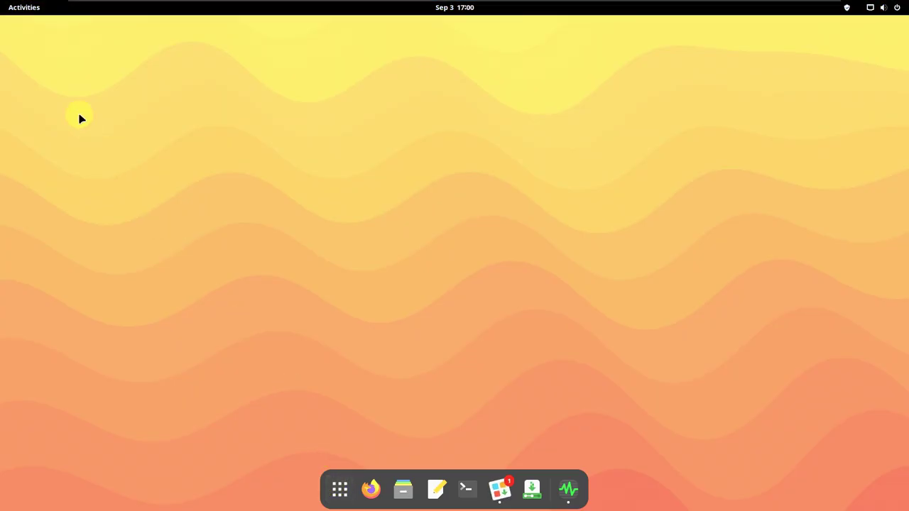
pyautogui.click(21, 17)
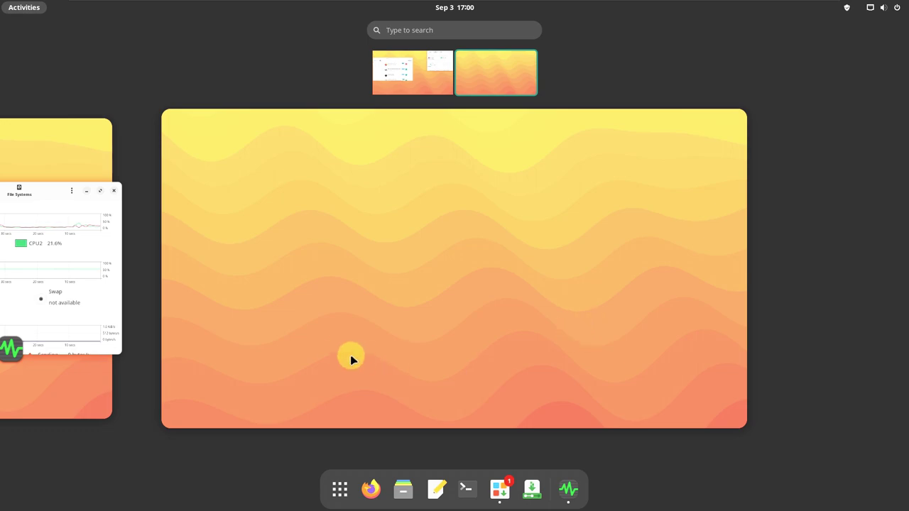
pyautogui.scroll(1, 338, 355)
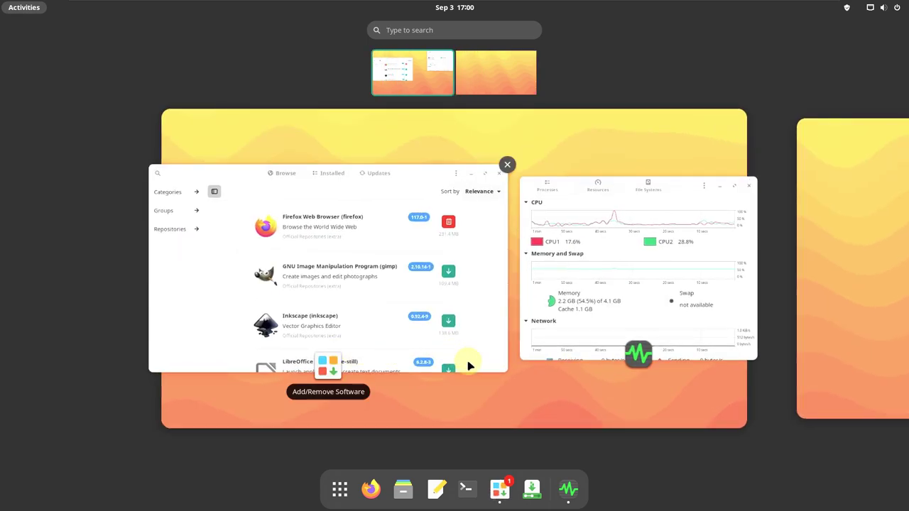
pyautogui.click(534, 387)
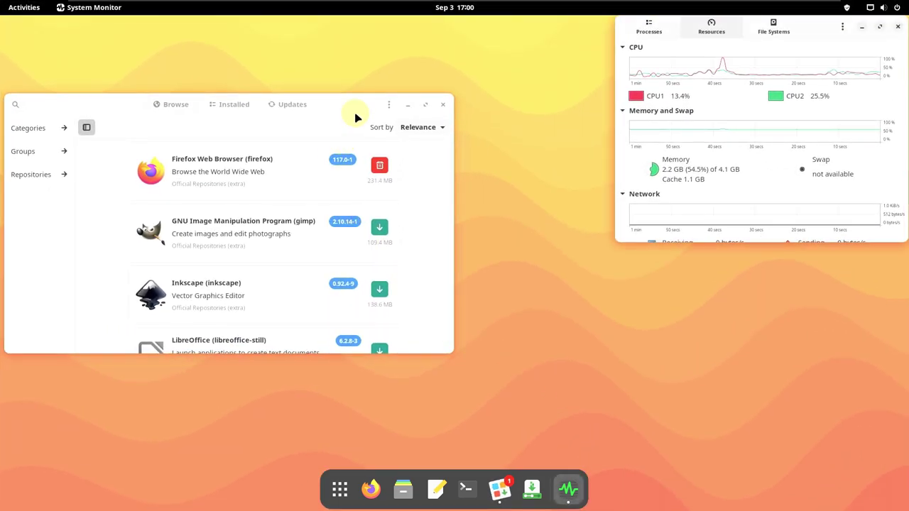
# - Maximize Add/Remove Software and scroll the package list beside the Firefox Web Browser 117.0-1 details
pyautogui.moveTo(360, 112); pyautogui.dragTo(378, 74)
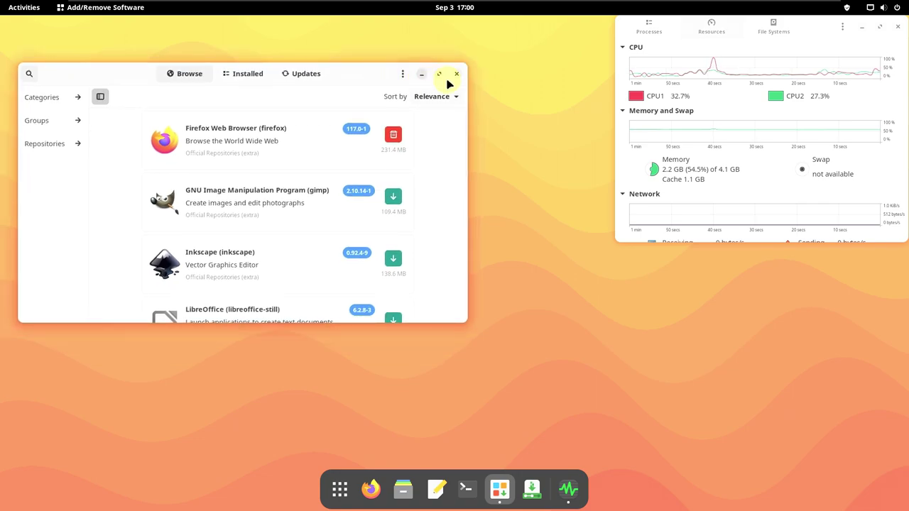
pyautogui.moveTo(465, 321); pyautogui.dragTo(534, 451)
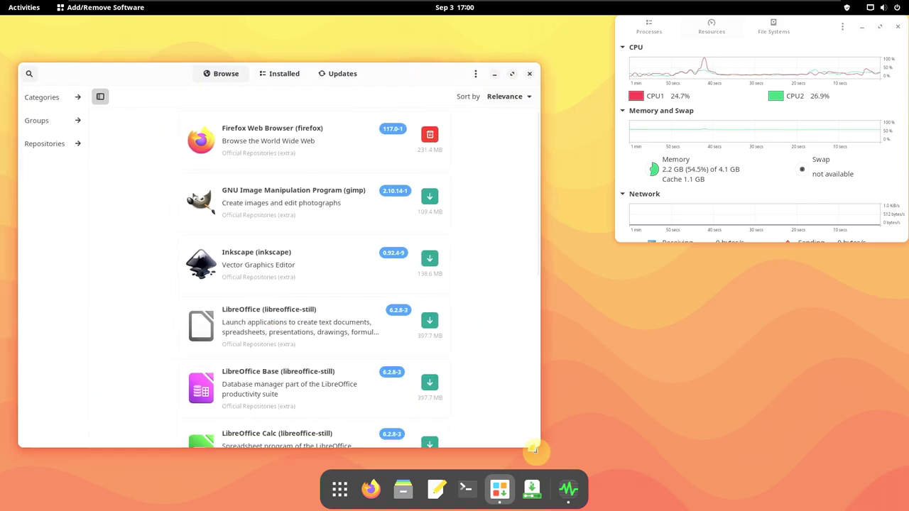
pyautogui.moveTo(404, 82); pyautogui.dragTo(398, 41)
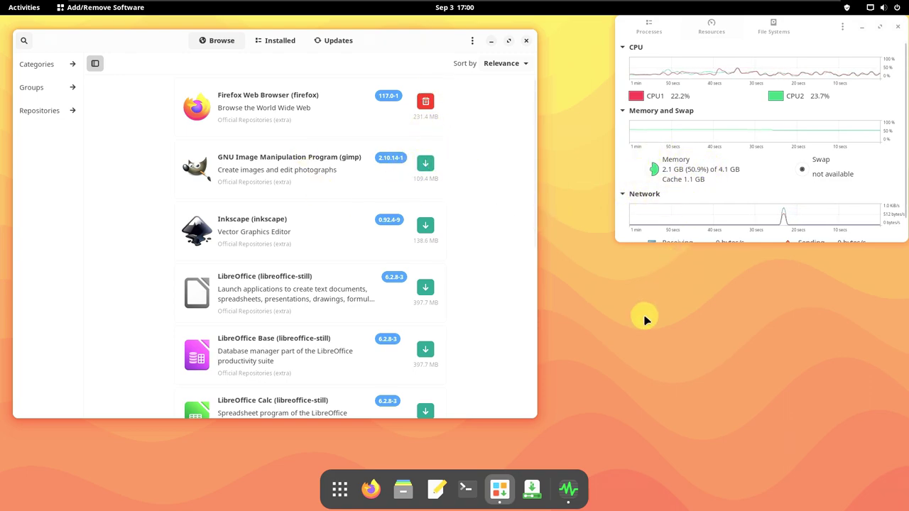
pyautogui.click(511, 41)
pyautogui.scroll(-3, 501, 254)
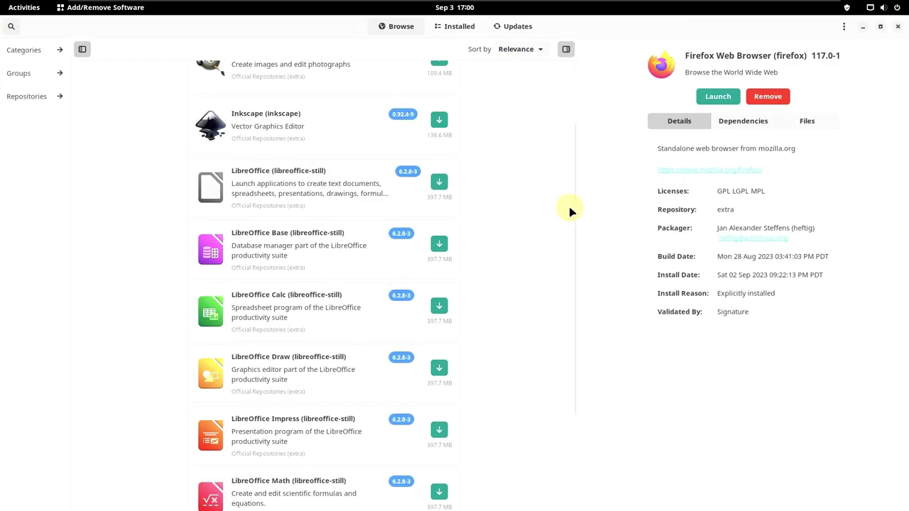
pyautogui.moveTo(572, 209); pyautogui.dragTo(580, 125)
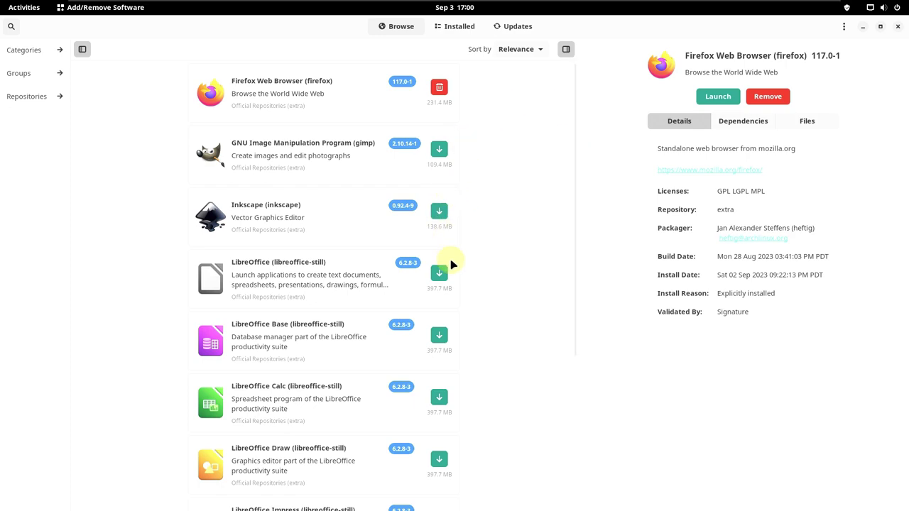
pyautogui.moveTo(571, 218); pyautogui.dragTo(511, 69)
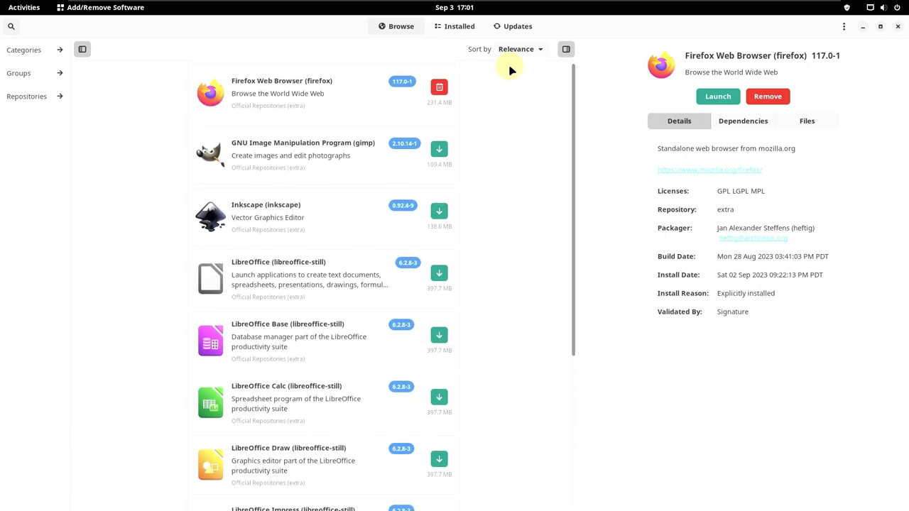
# - Scroll through the installed packages and confirm no updates are pending
pyautogui.click(460, 26)
pyautogui.moveTo(575, 114); pyautogui.dragTo(574, 445)
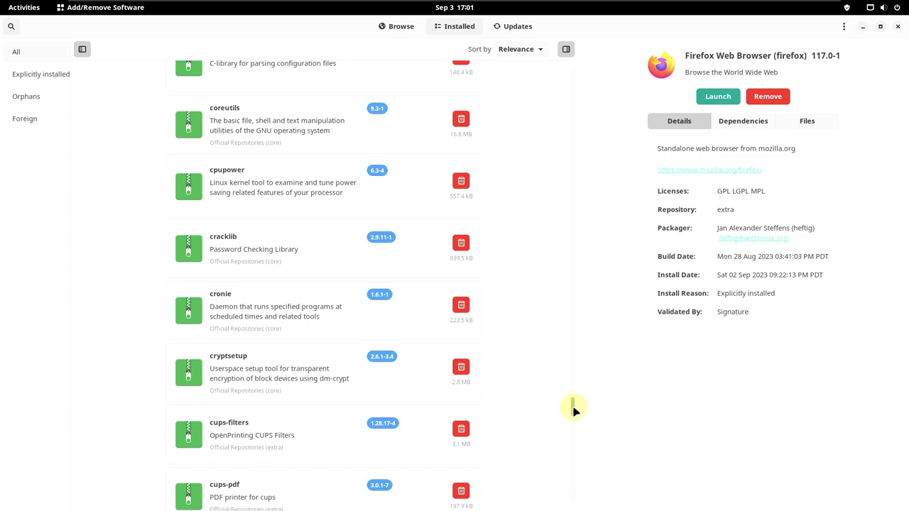
pyautogui.moveTo(574, 410); pyautogui.dragTo(574, 506)
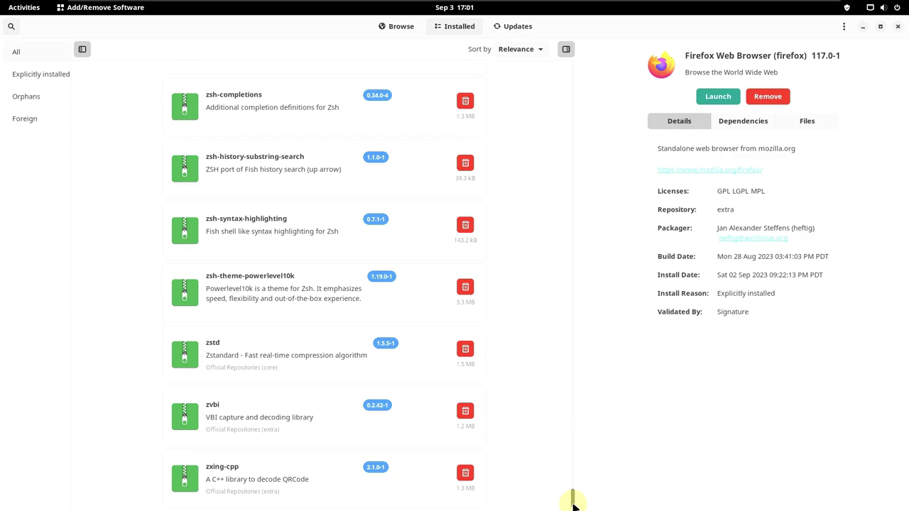
pyautogui.click(522, 27)
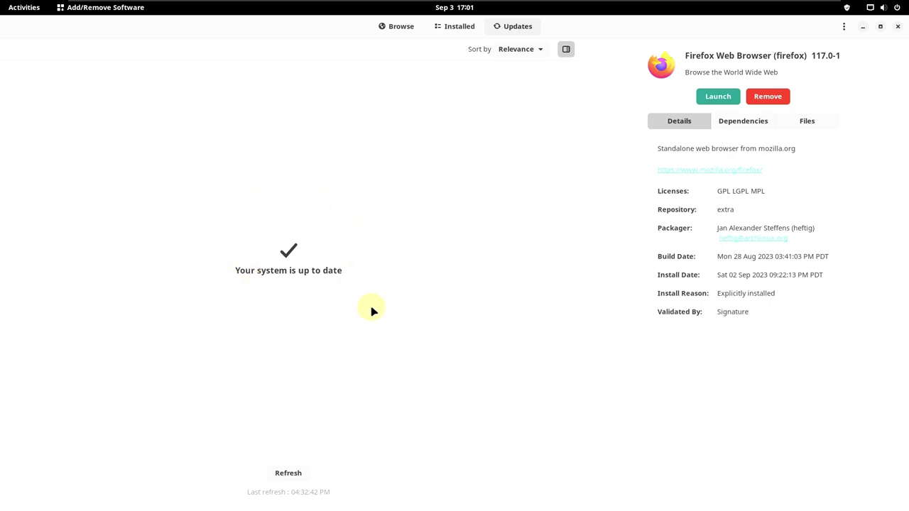
# - Check Pamac's About (version 11.0.0-0.2), then close Add/Remove Software
pyautogui.click(843, 27)
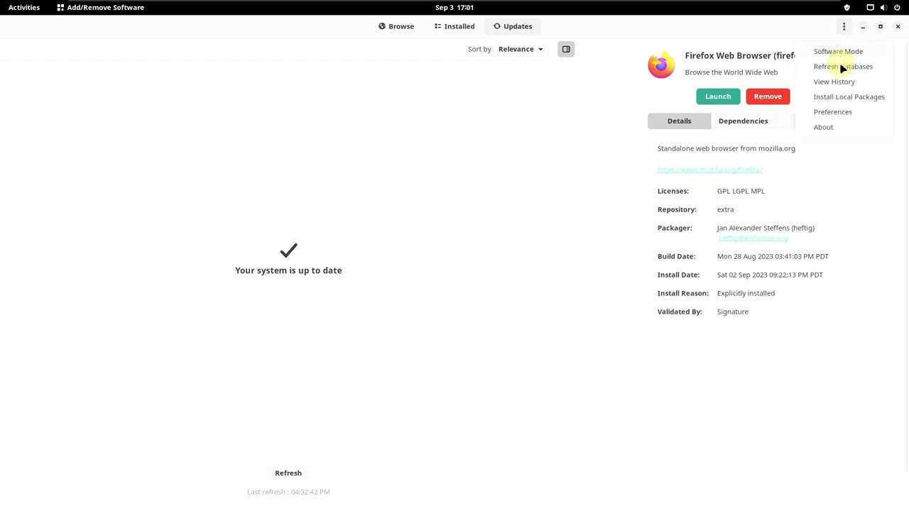
pyautogui.click(842, 126)
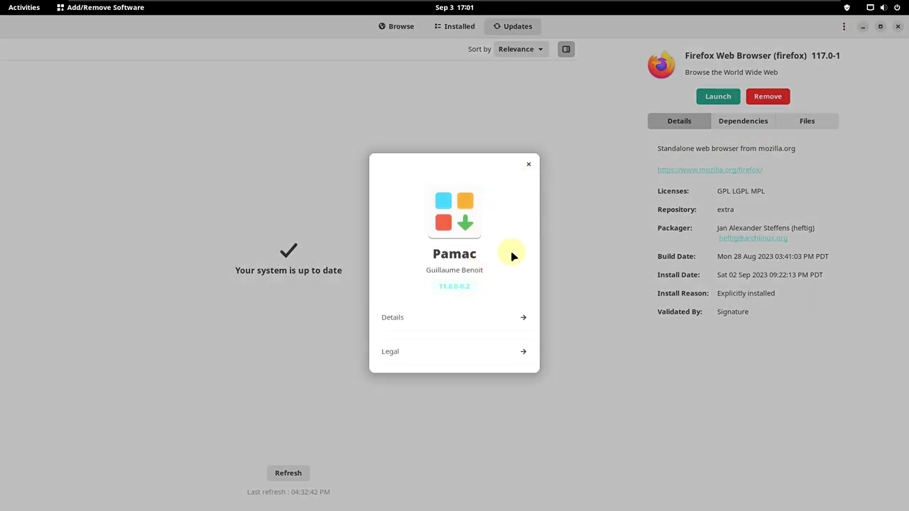
pyautogui.click(529, 165)
pyautogui.click(898, 28)
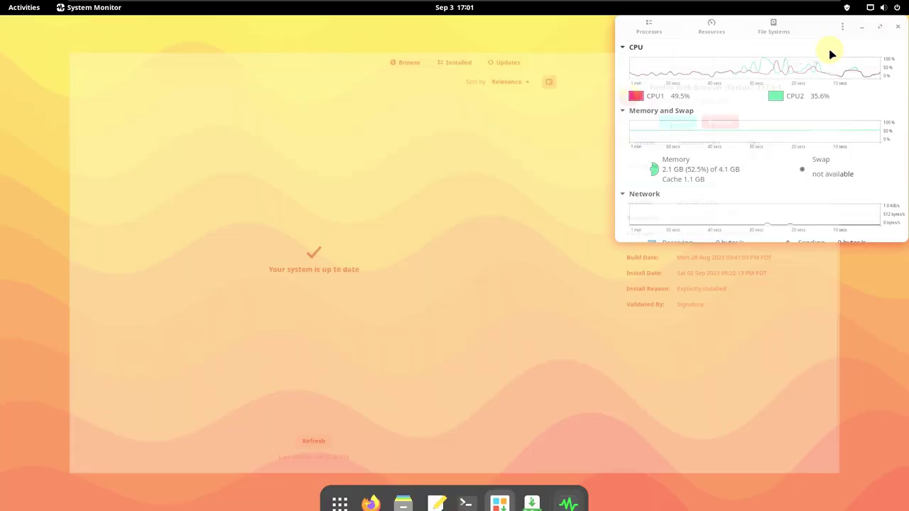
# - Maximize System Monitor and scroll through the running processes
pyautogui.click(879, 28)
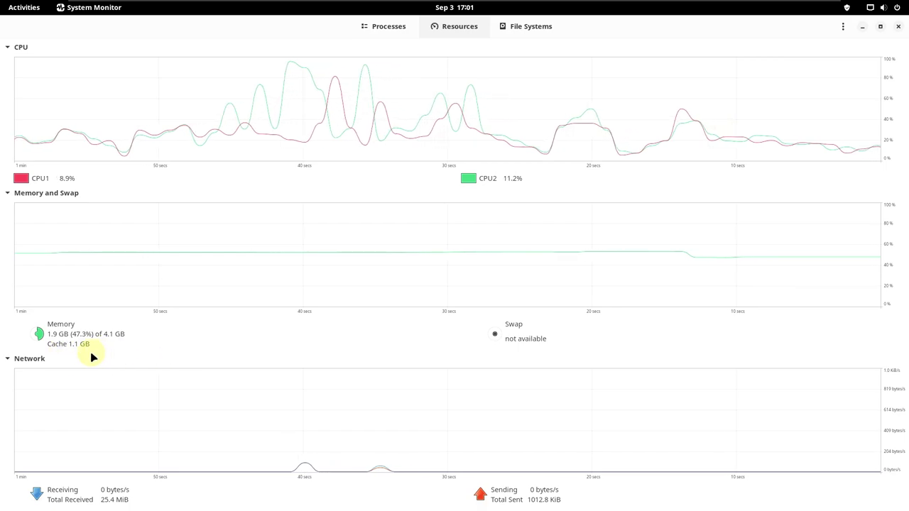
pyautogui.click(382, 30)
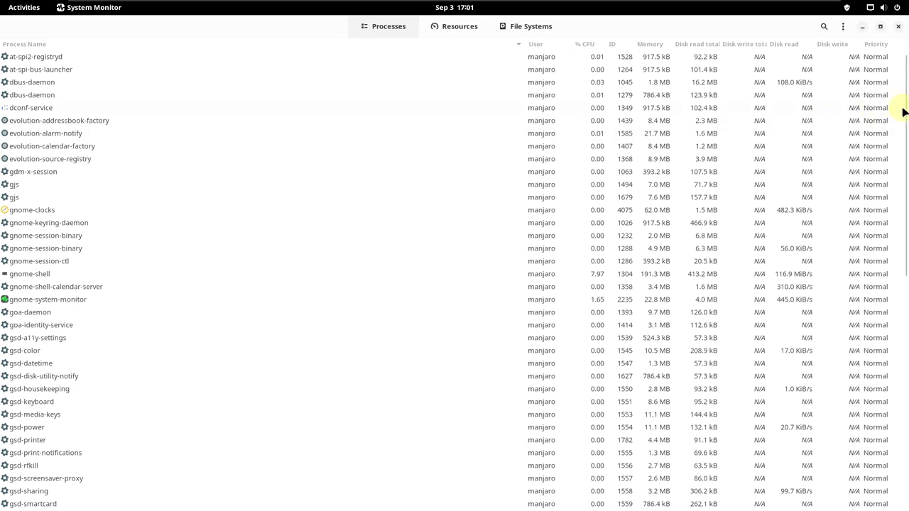
pyautogui.moveTo(903, 112); pyautogui.dragTo(877, 397)
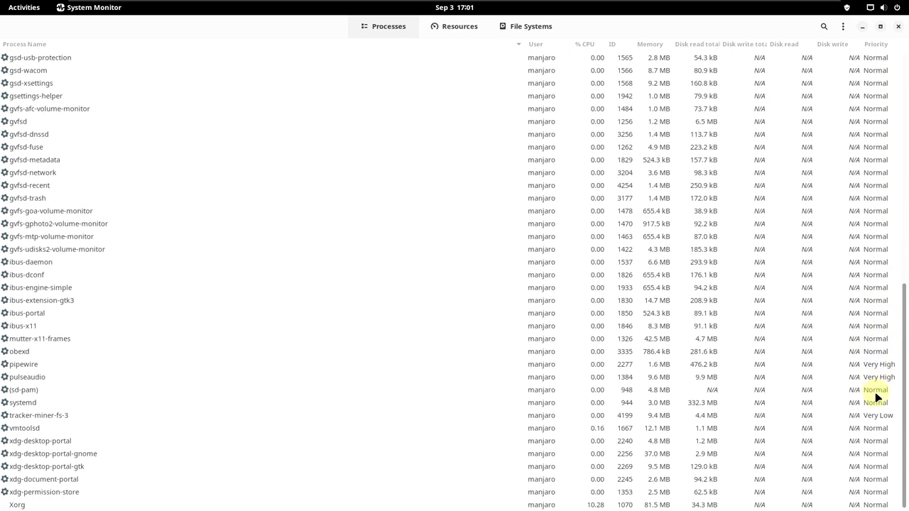
pyautogui.moveTo(876, 317); pyautogui.dragTo(855, 86)
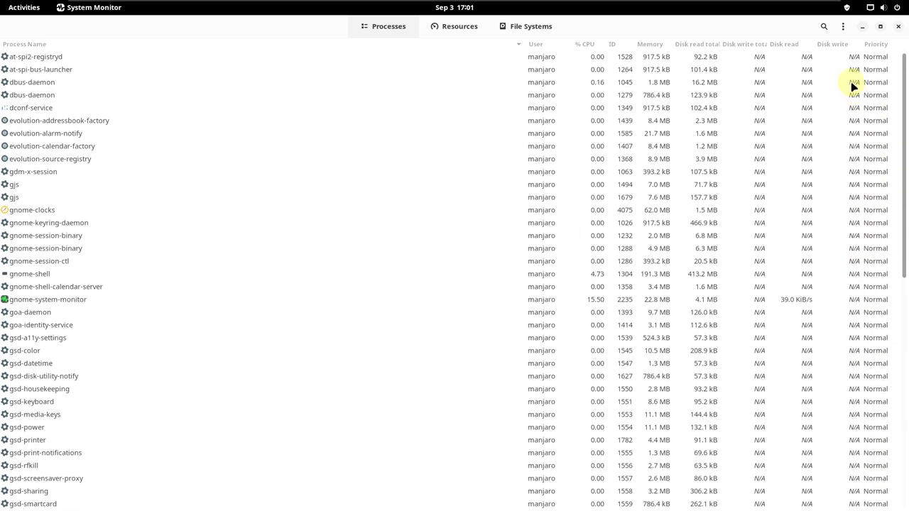
# - Check the Resources graphs and File Systems usage, then close System Monitor
pyautogui.click(471, 33)
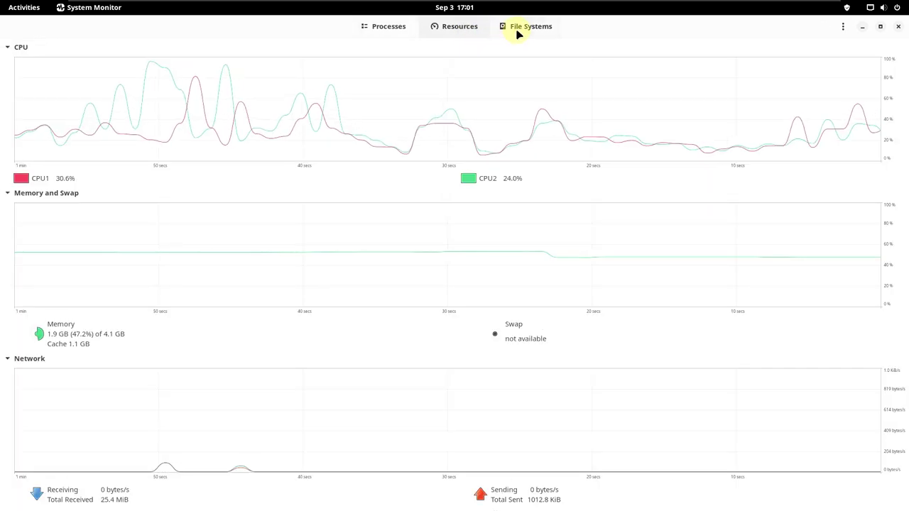
pyautogui.click(518, 33)
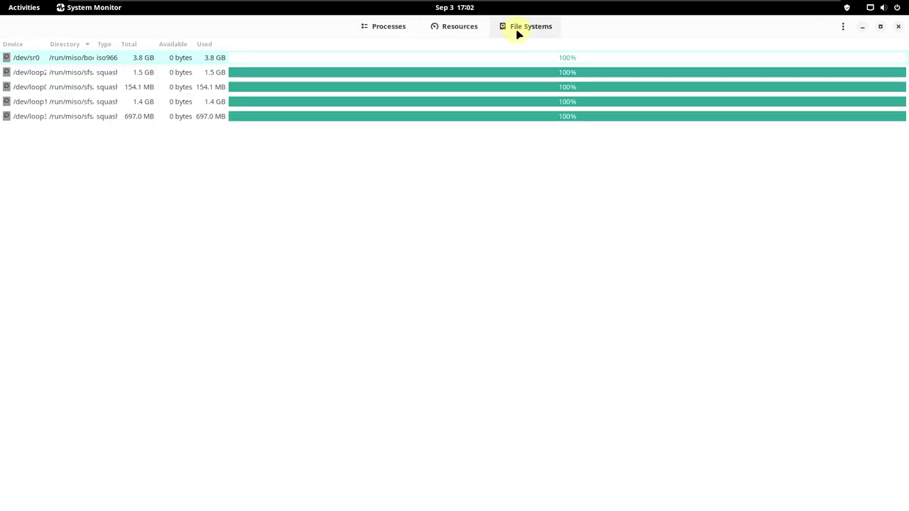
pyautogui.click(898, 27)
pyautogui.click(888, 9)
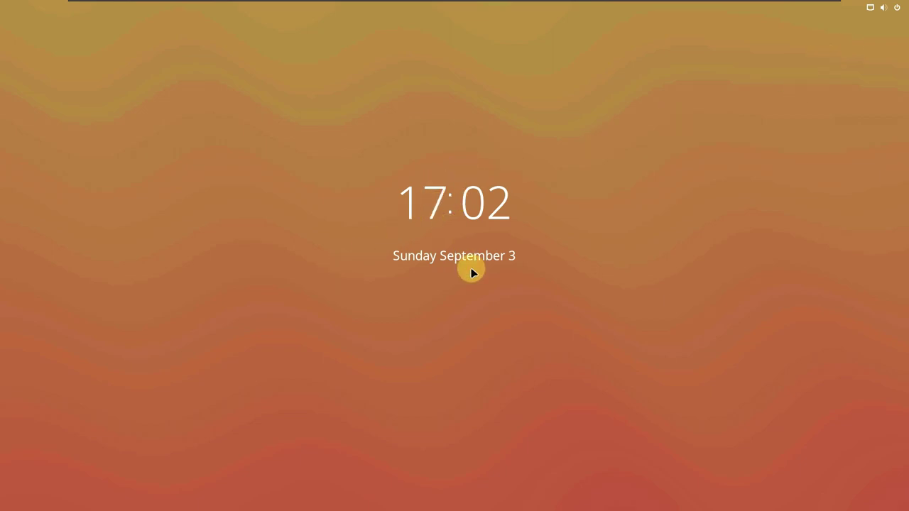
# - From the lock screen, bring up the unlock prompt, toggle quick settings, and unlock to the desktop
pyautogui.click(471, 272)
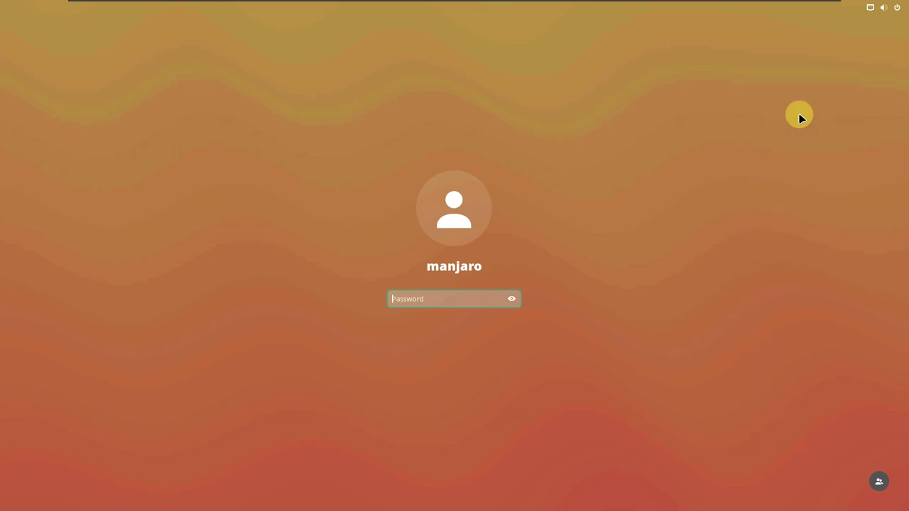
pyautogui.click(883, 8)
pyautogui.click(684, 257)
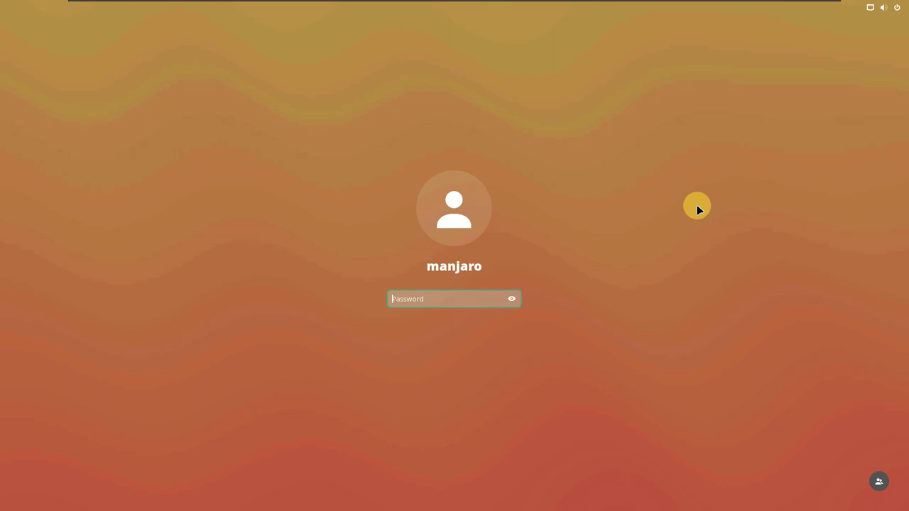
pyautogui.click(890, 8)
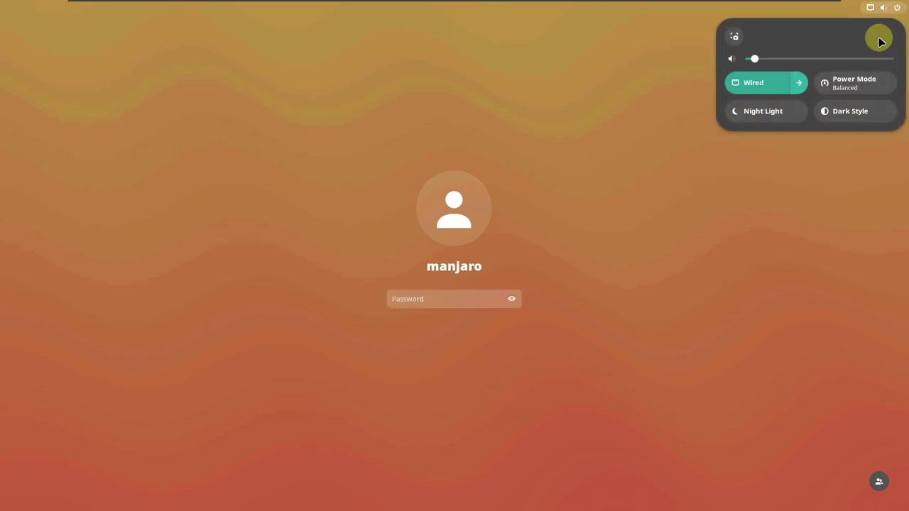
pyautogui.click(832, 323)
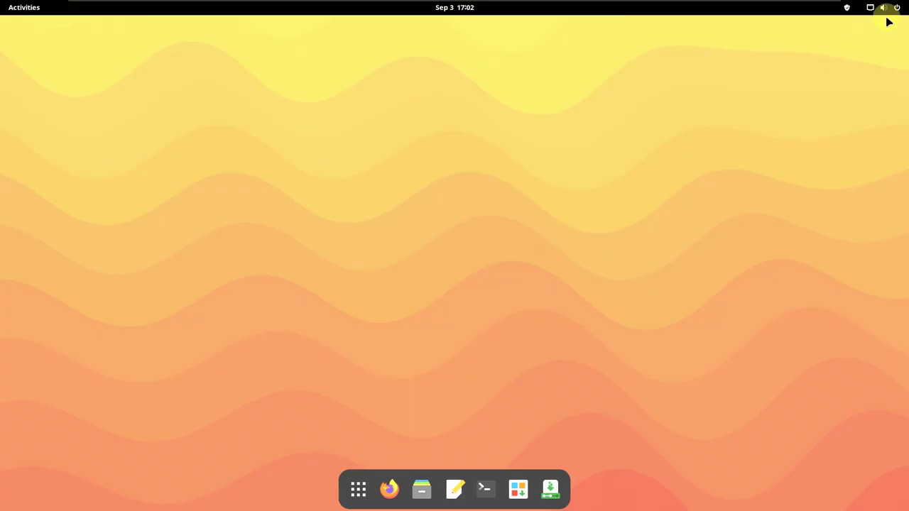
# - Power off the live system from the quick settings power menu, confirming the shutdown
pyautogui.click(896, 9)
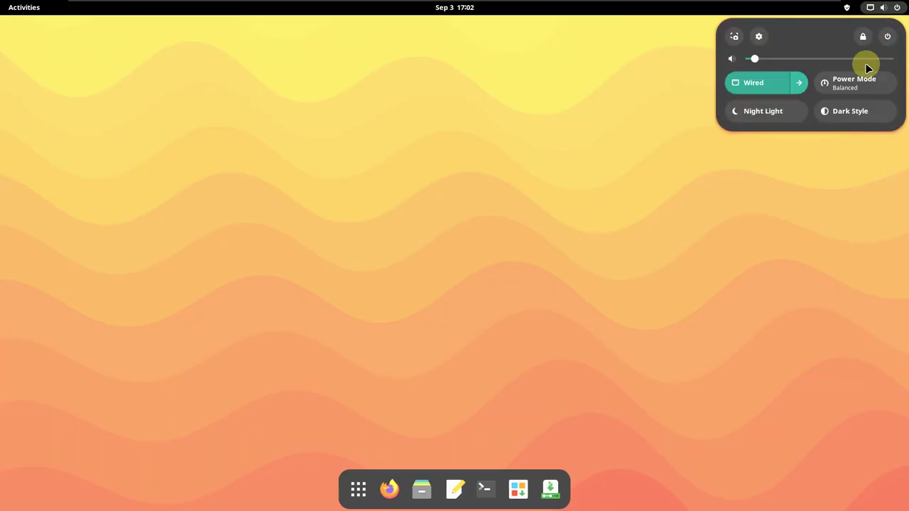
pyautogui.click(887, 36)
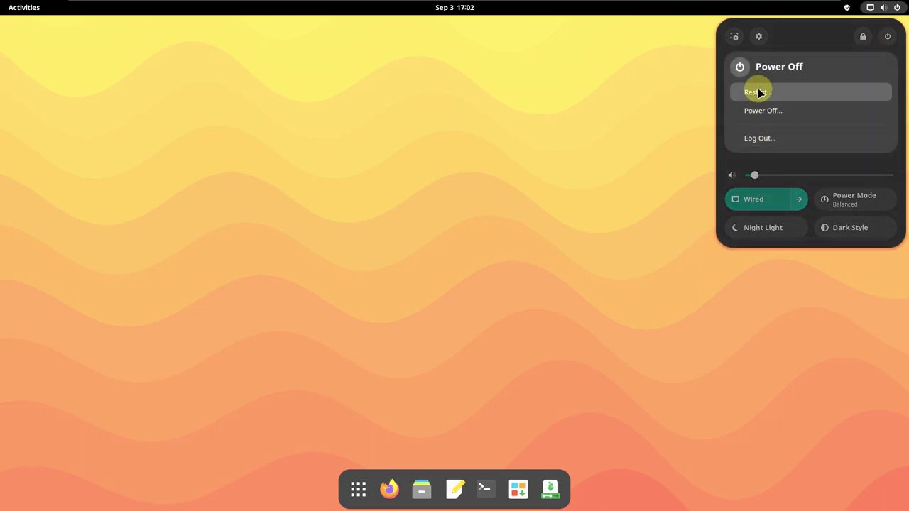
pyautogui.click(758, 117)
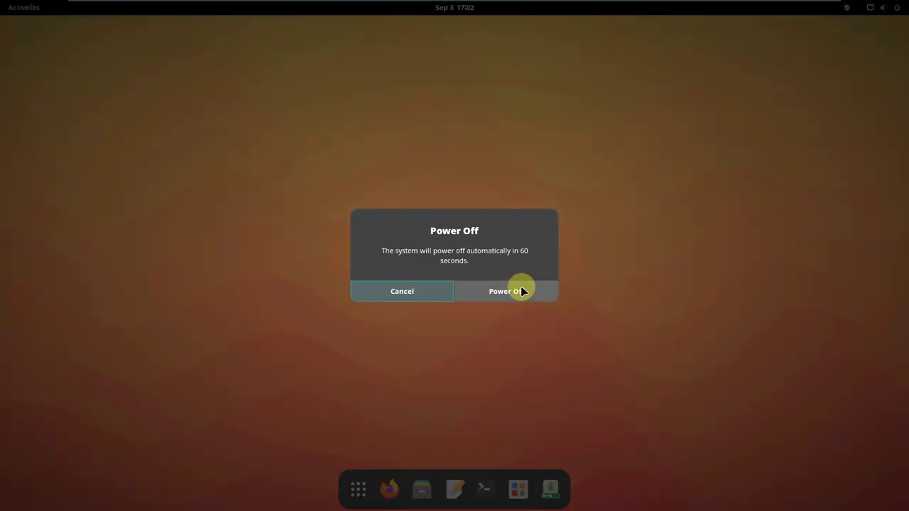
pyautogui.click(522, 292)
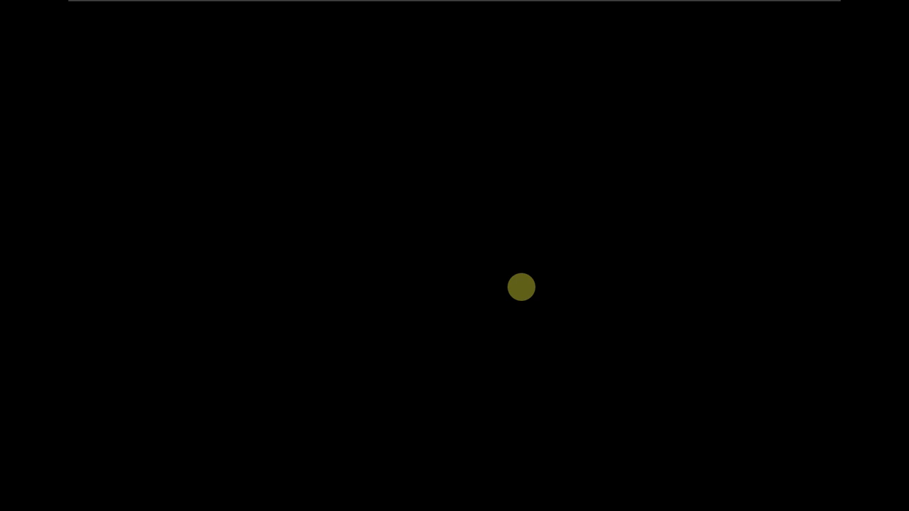